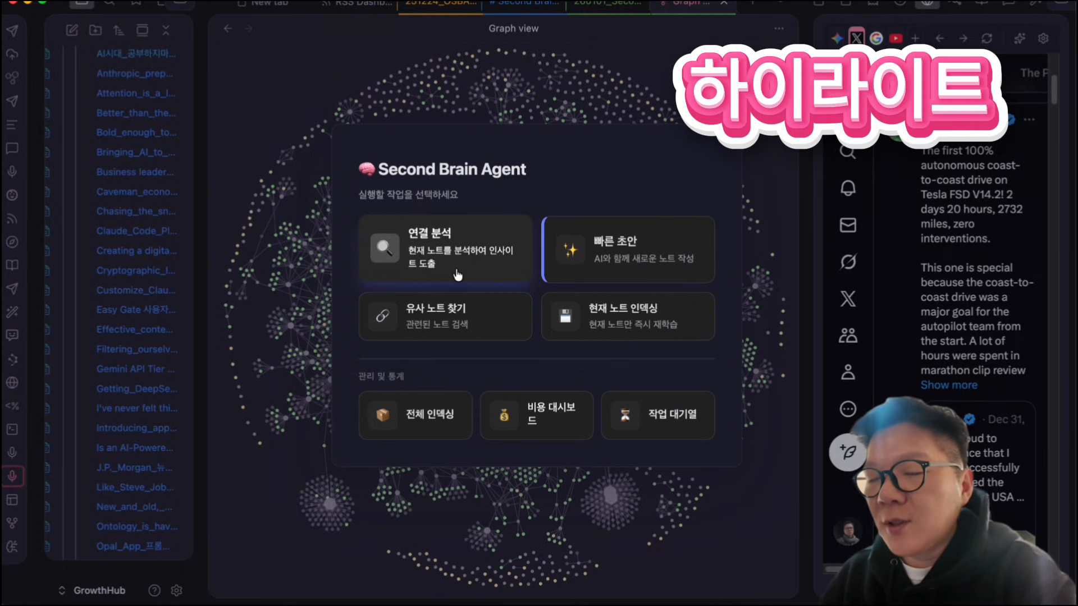
Step: Run the connection analysis (연결 분석) on the note 메타의 마누스 인수, 중국 AI에 and close its result
left_click(508, 243)
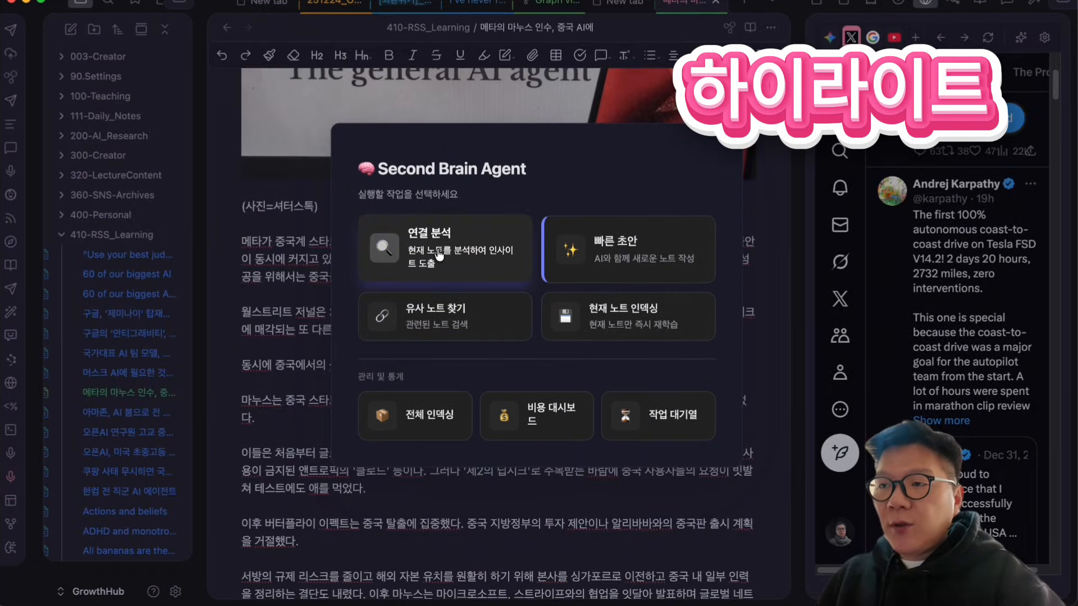
left_click(439, 256)
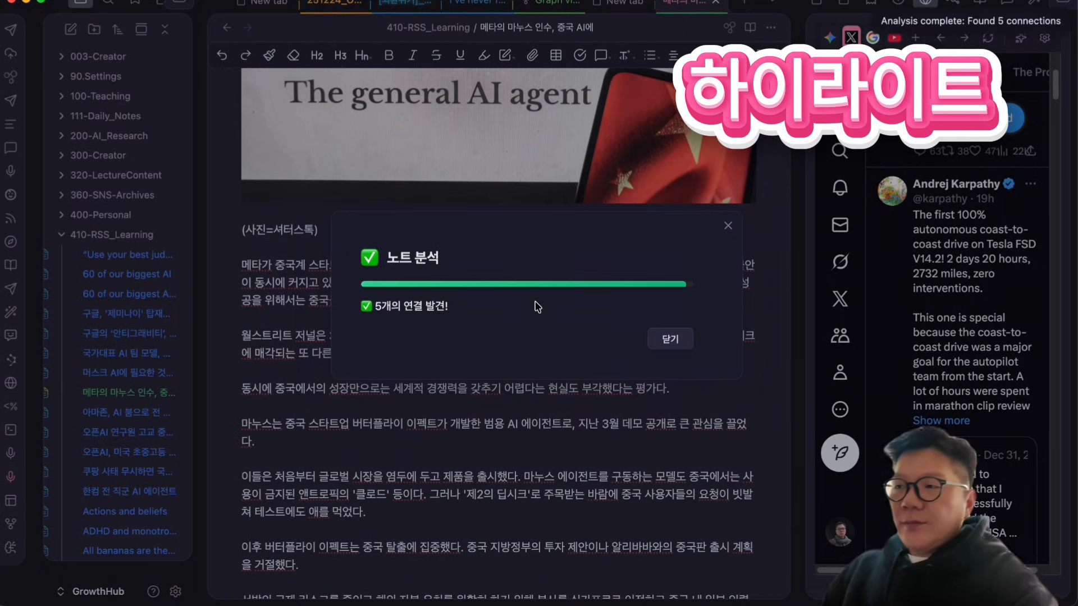
left_click(670, 339)
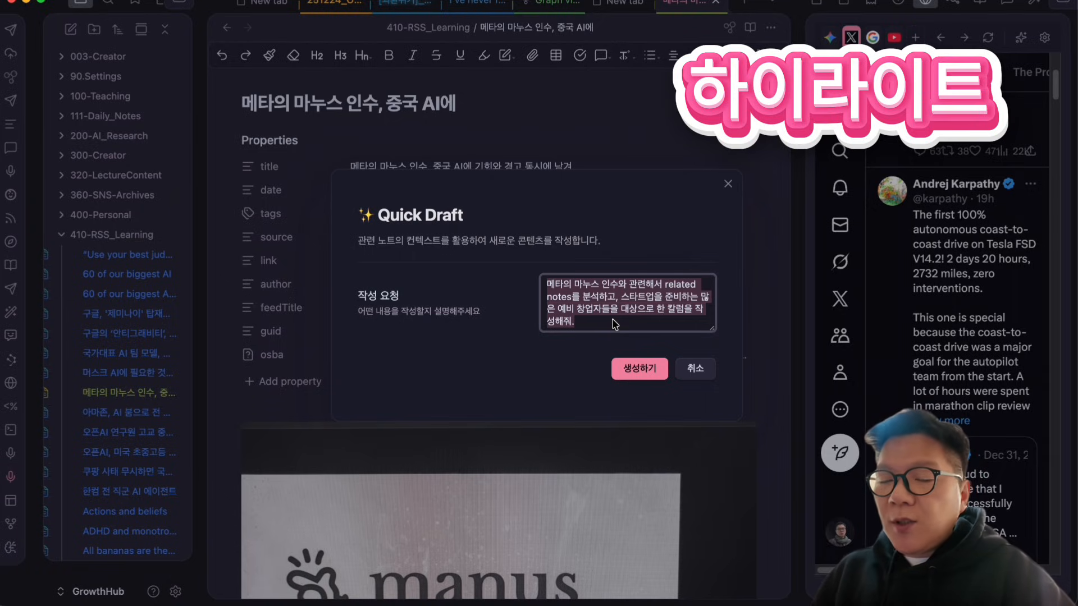
Step: Generate the Quick Draft column on Meta's Manus acquisition for aspiring startup founders and save it as a new note
left_click(637, 372)
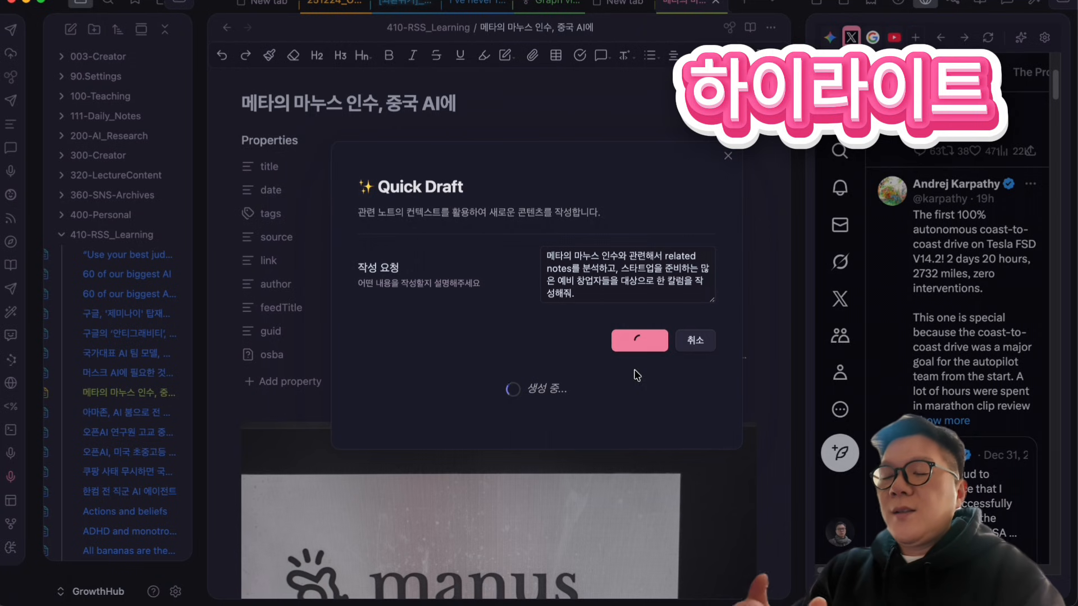
scroll(598, 367, "down", 10)
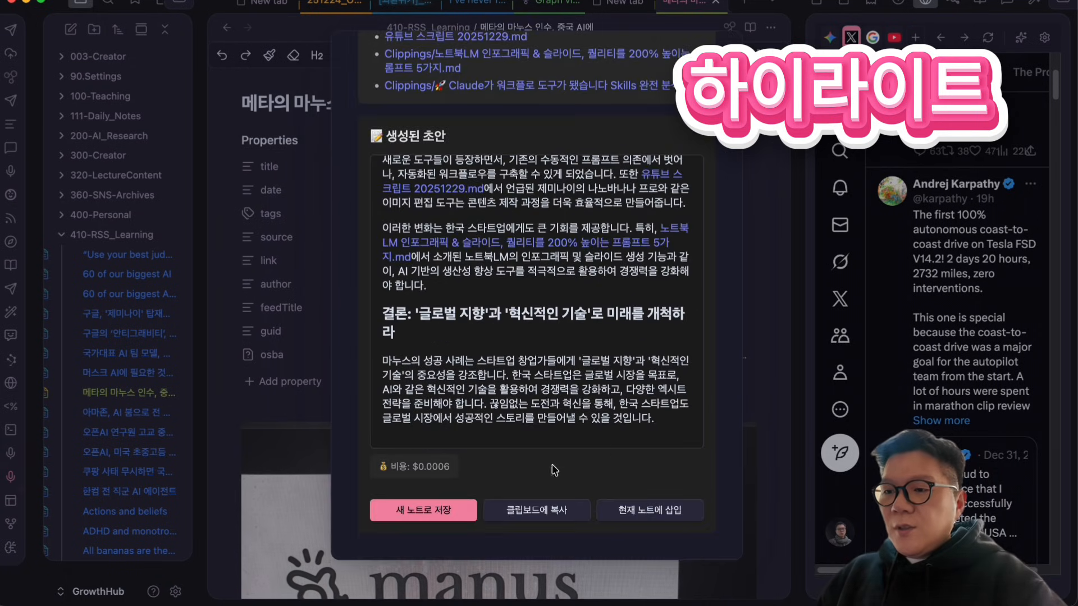
left_click(418, 506)
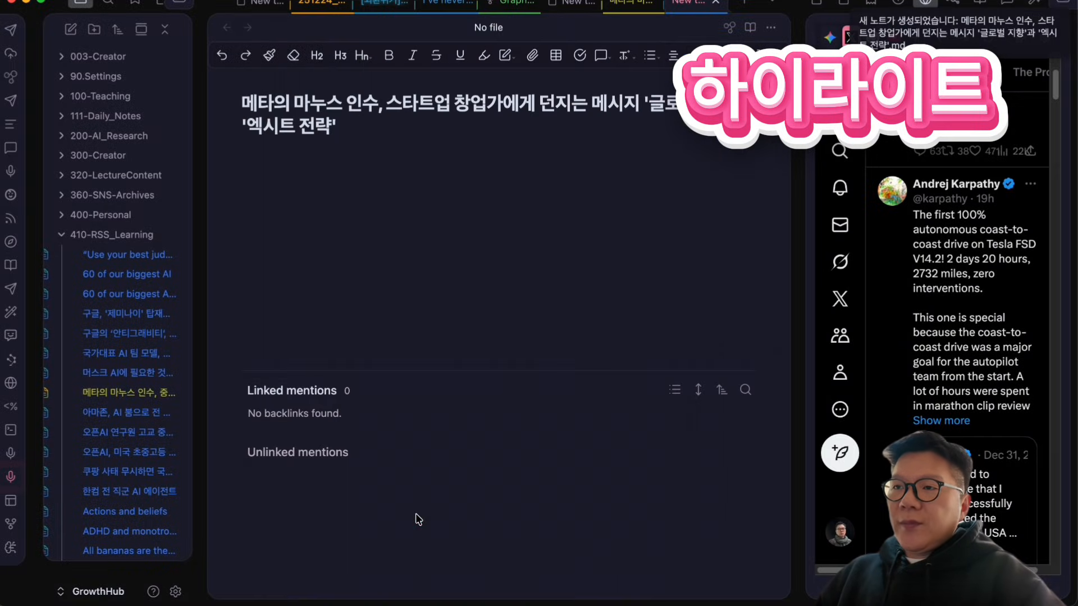
scroll(438, 258, "down", 1)
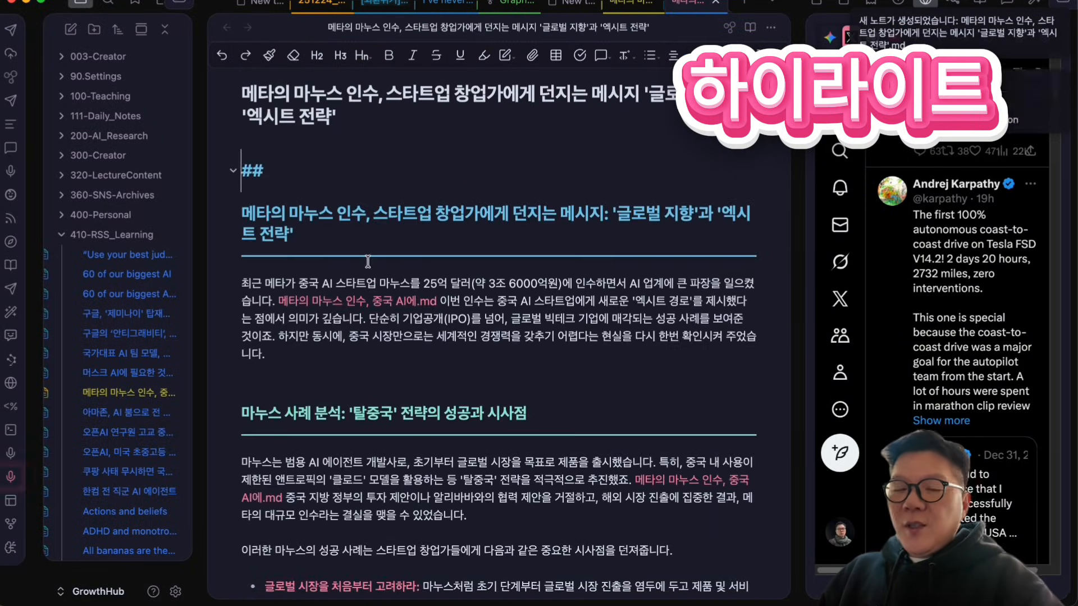
scroll(368, 266, "down", 2)
scroll(467, 382, "up", 2)
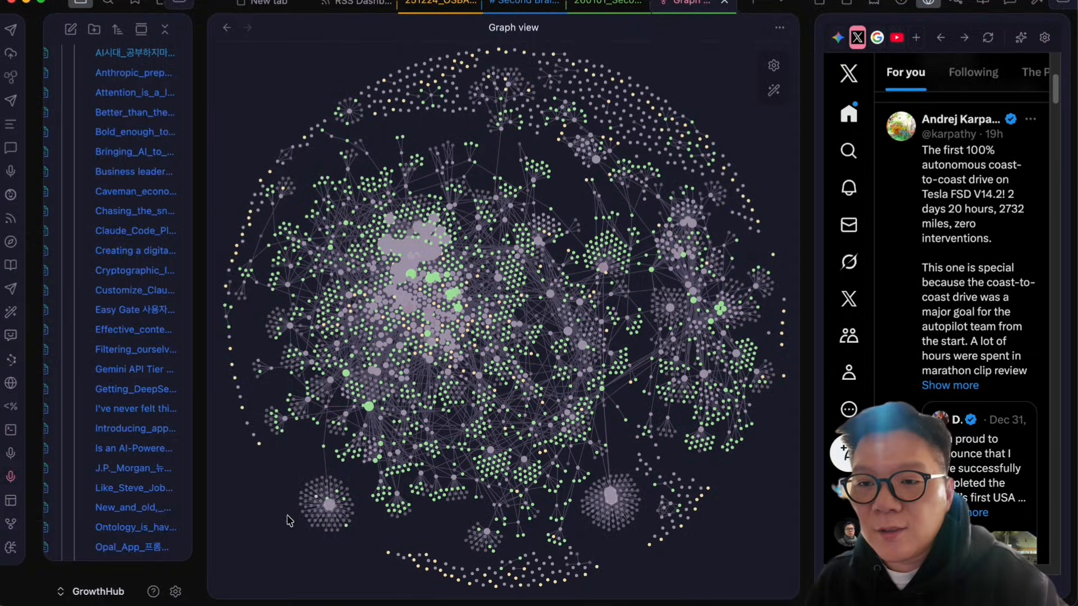
Step: Open the Second Brain Agent's task selection over the graph view
left_click(11, 547)
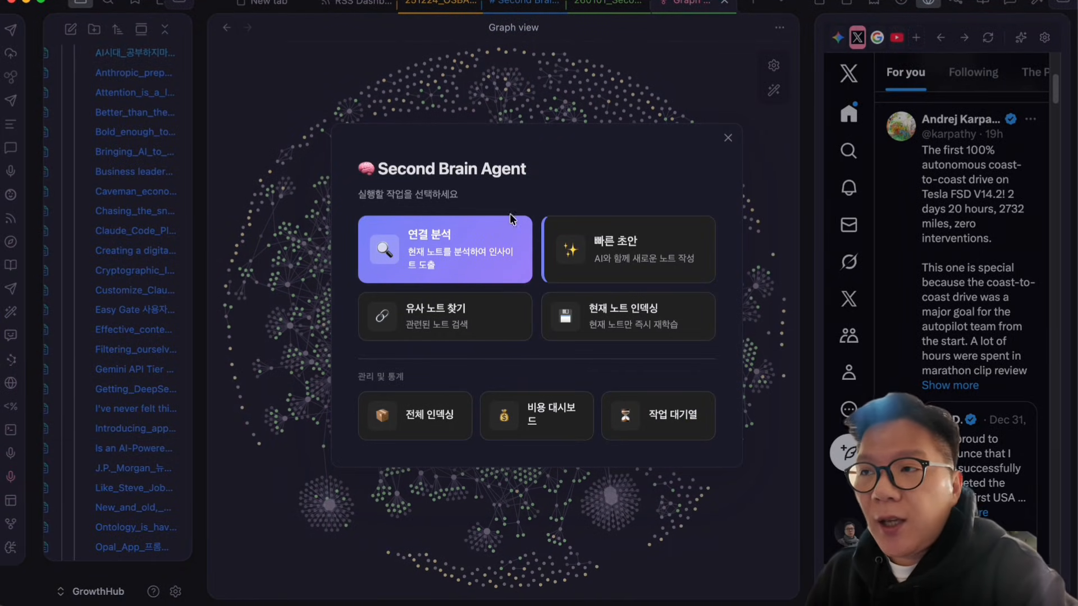
left_click(405, 281)
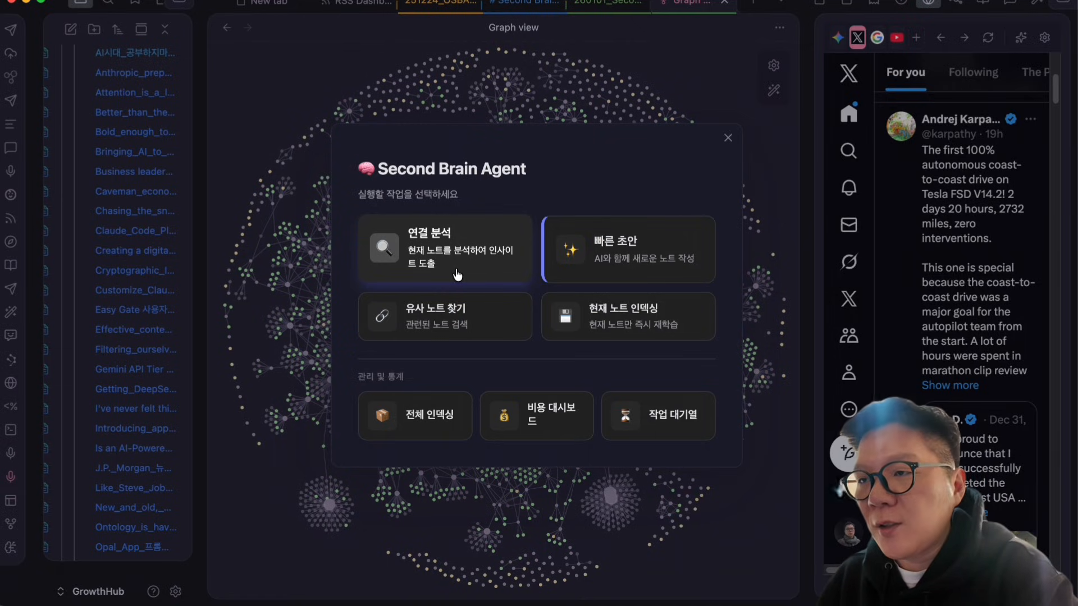
left_click(509, 241)
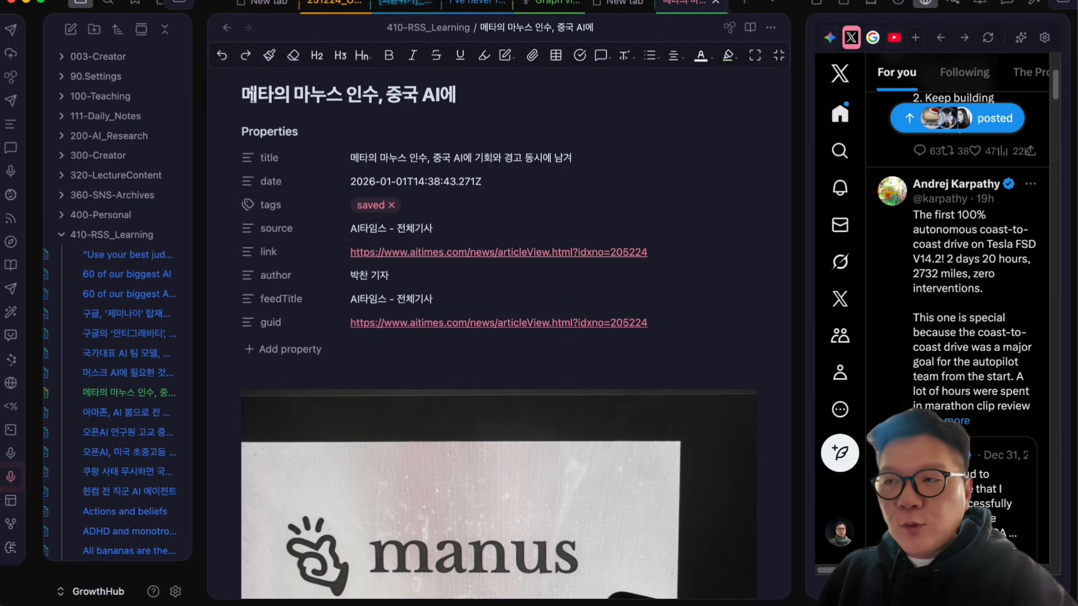
Step: Read through the properties and article text of the note 메타의 마누스 인수, 중국 AI에
scroll(450, 277, "down", 10)
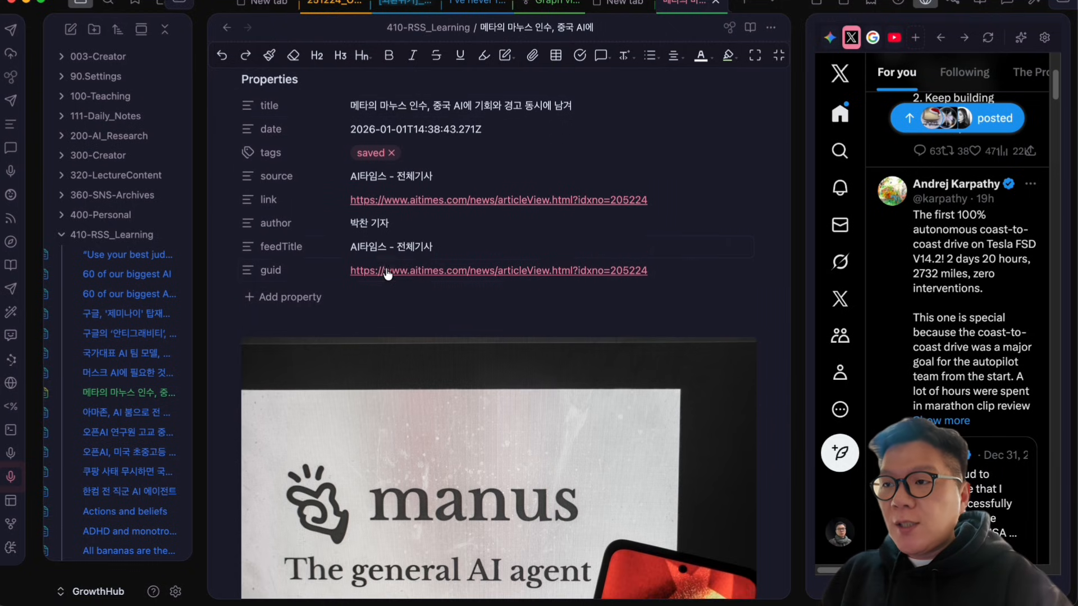
scroll(474, 279, "down", 15)
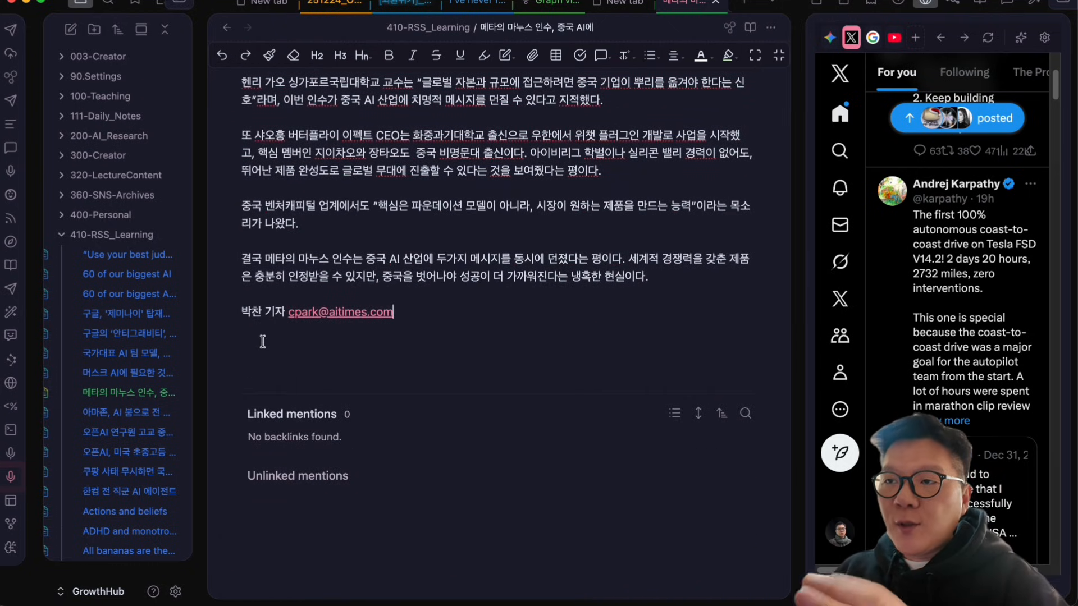
left_click(417, 333)
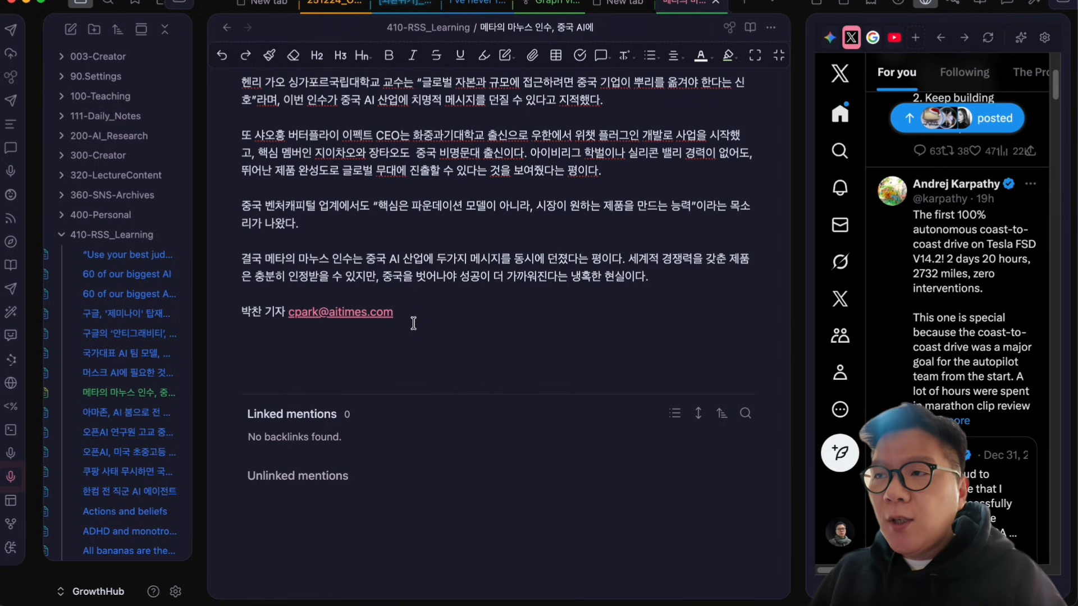
scroll(432, 316, "up", 15)
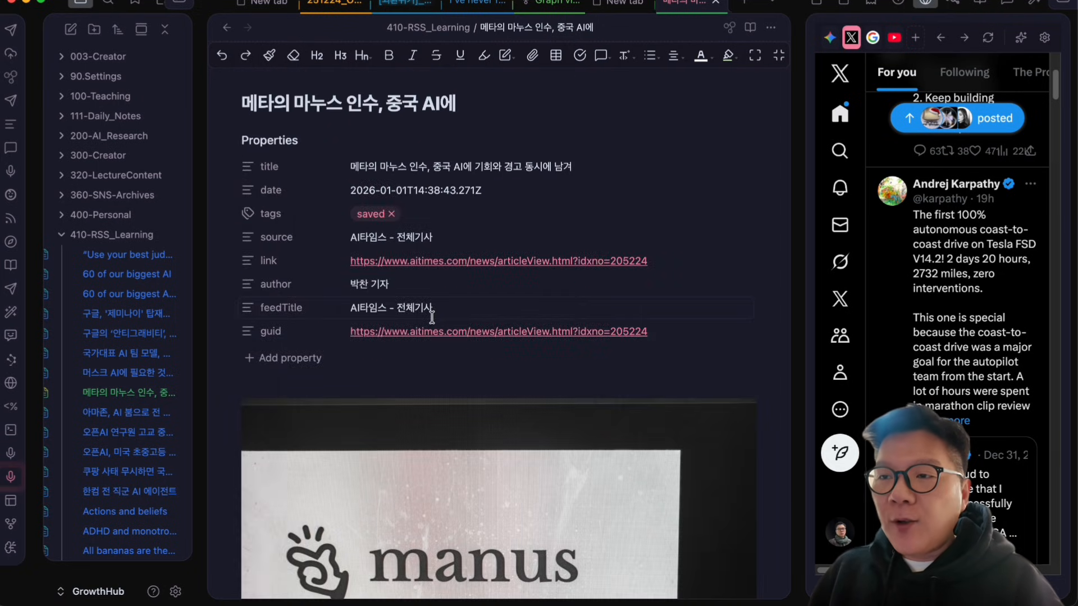
scroll(458, 323, "down", 8)
scroll(458, 324, "down", 7)
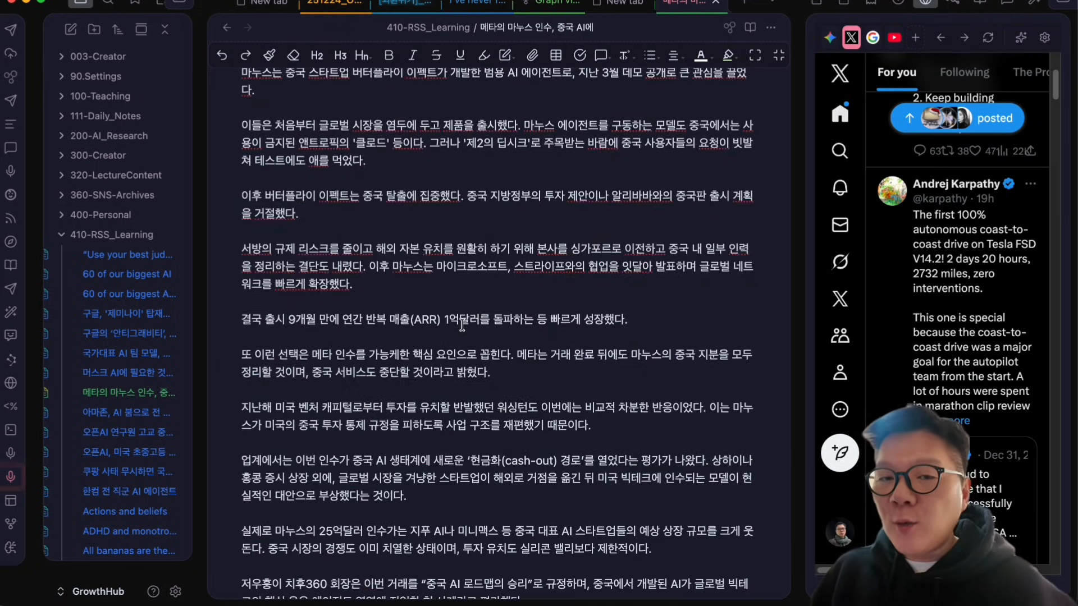
scroll(484, 350, "down", 2)
scroll(484, 350, "down", 2)
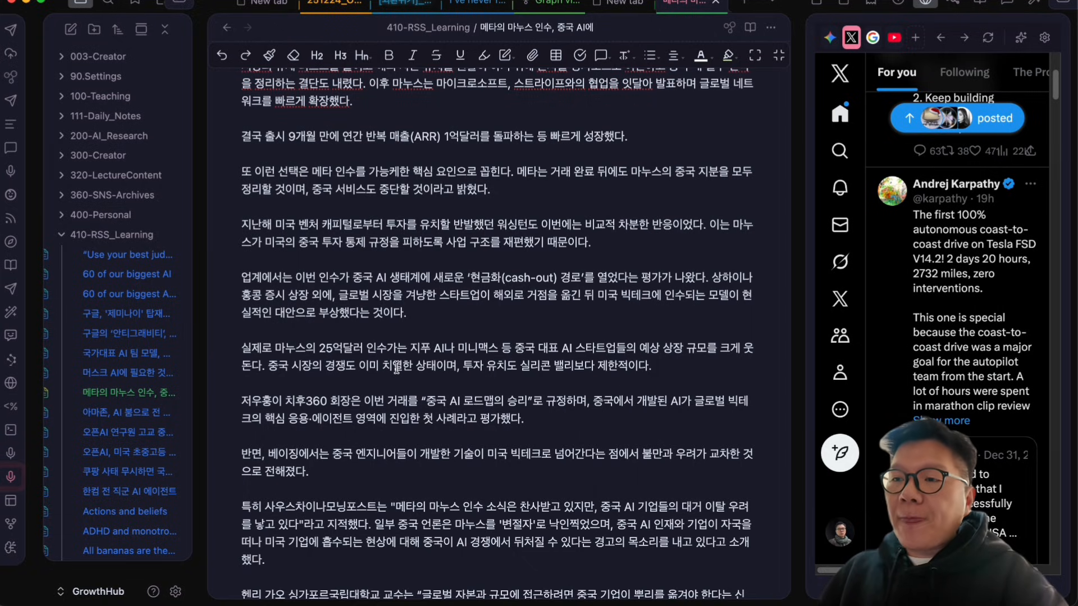
scroll(397, 367, "down", 1)
scroll(470, 370, "up", 15)
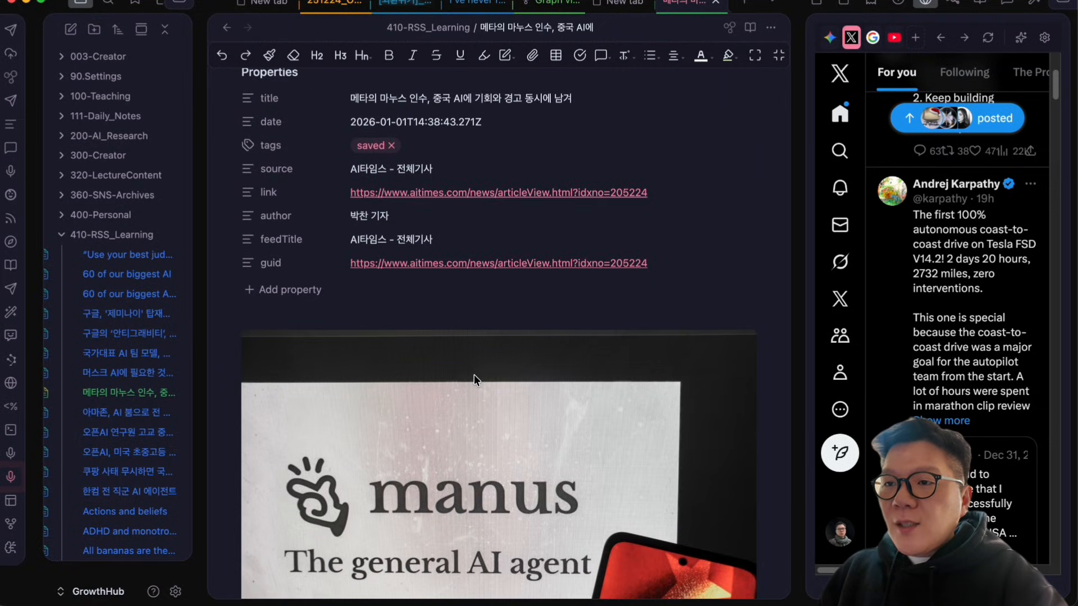
Step: Analyze the open Manus acquisition article with the Second Brain Agent's connection analysis (연결 분석)
scroll(473, 375, "down", 6)
scroll(421, 404, "down", 1)
left_click(378, 411)
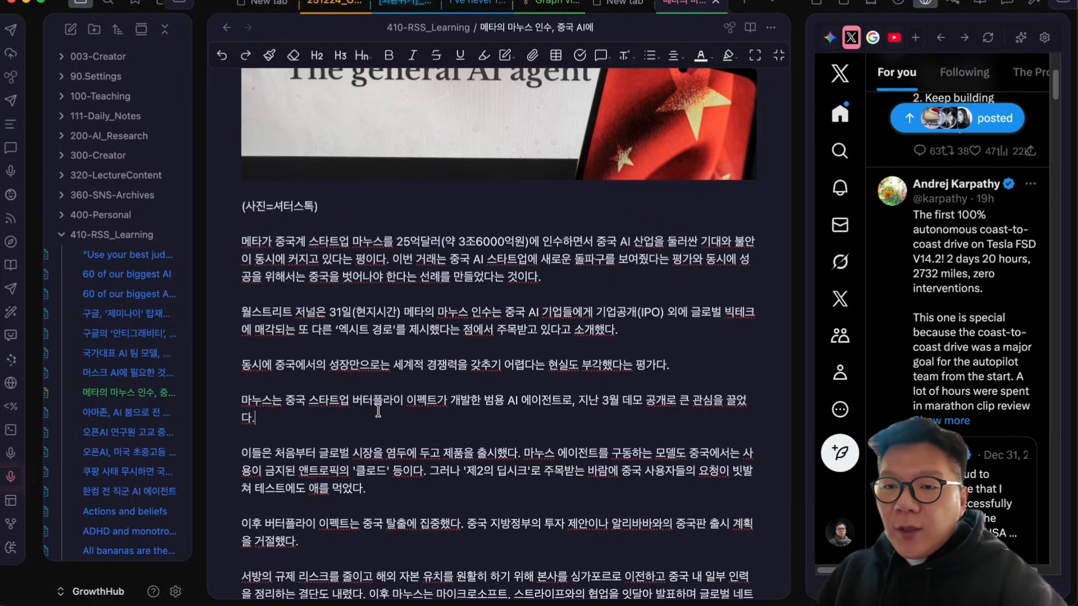
left_click(11, 548)
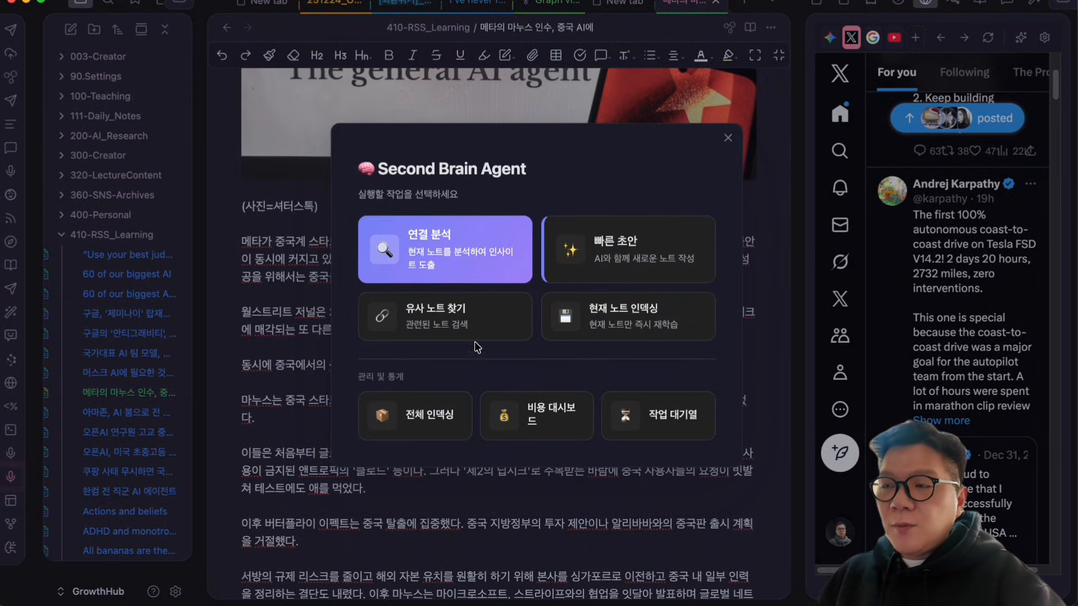
left_click(439, 255)
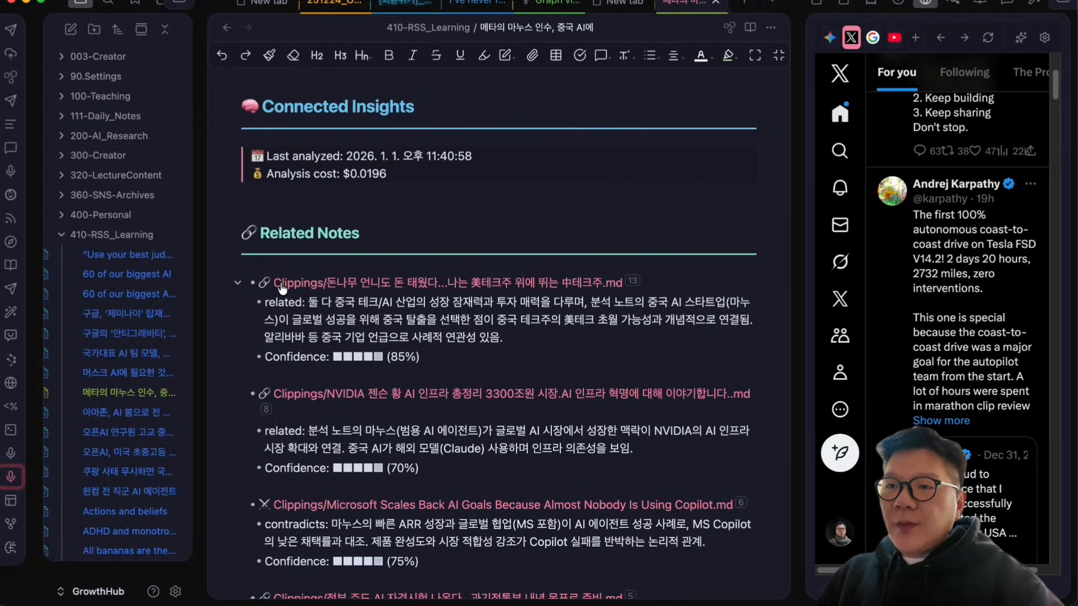
Step: Examine the Related Notes and Knowledge Gaps sections of the note's Connected Insights
scroll(270, 241, "down", 2)
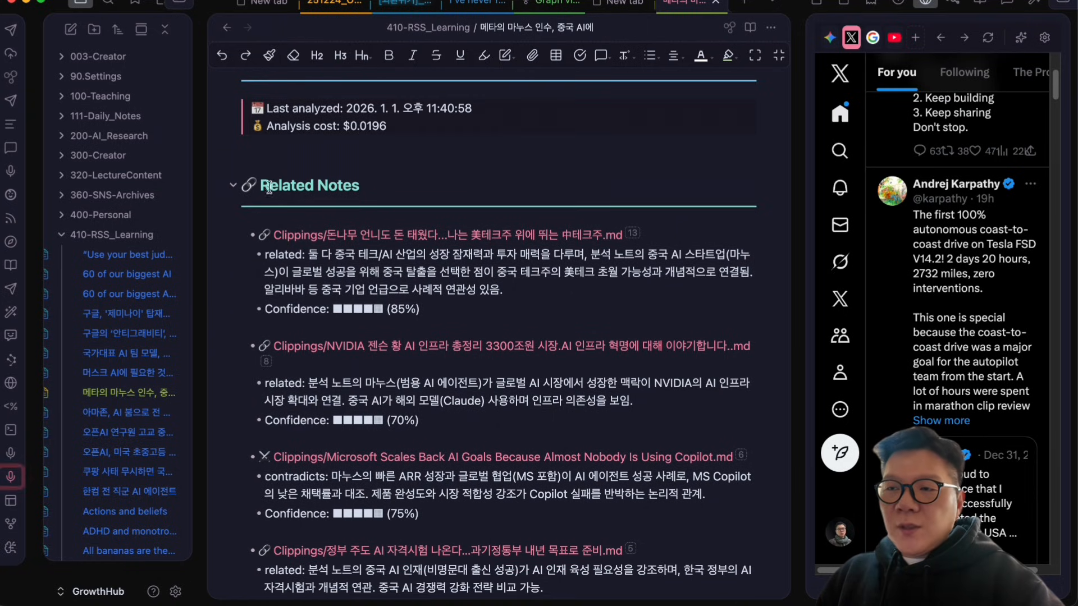
scroll(395, 264, "down", 2)
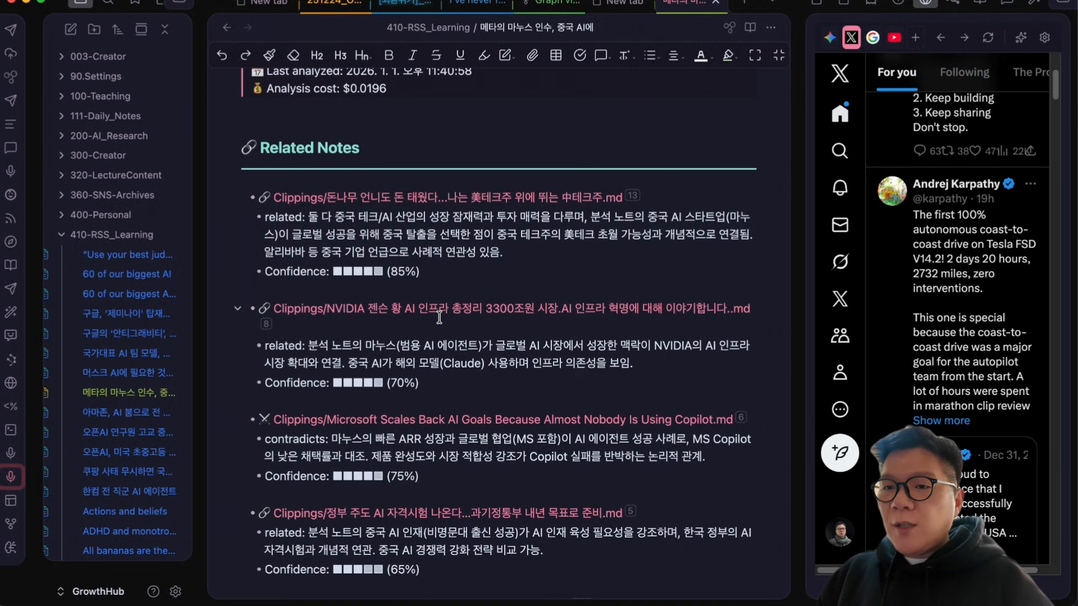
scroll(440, 317, "down", 6)
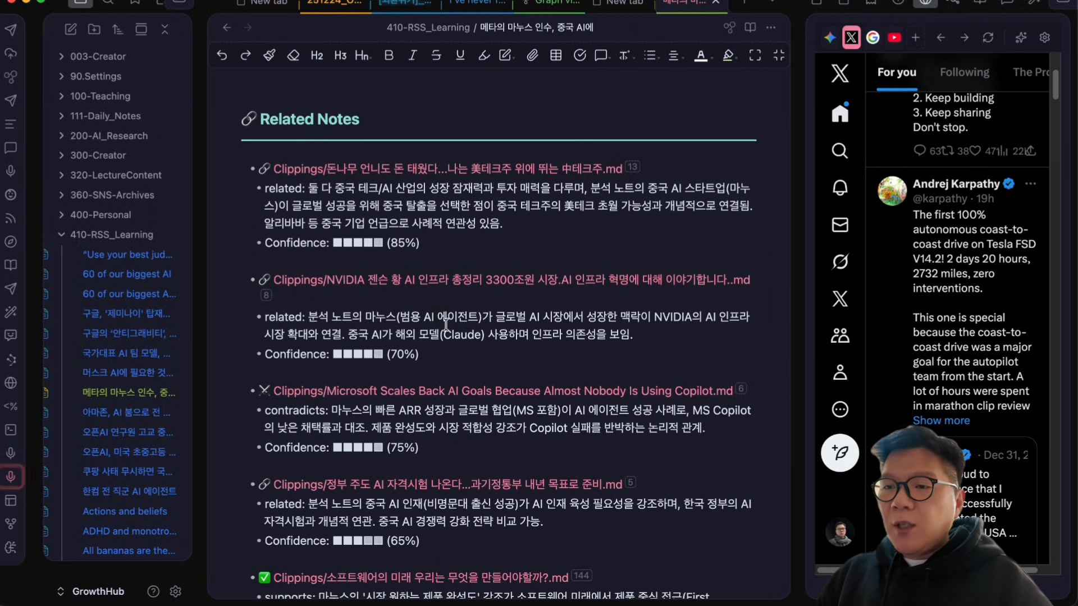
scroll(455, 326, "up", 1)
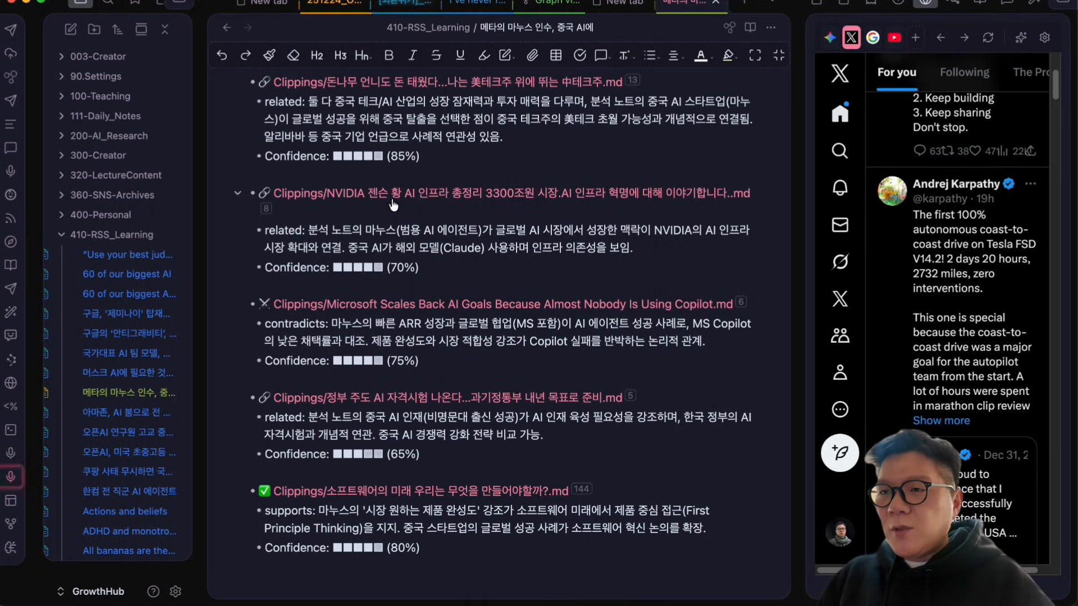
scroll(651, 338, "down", 8)
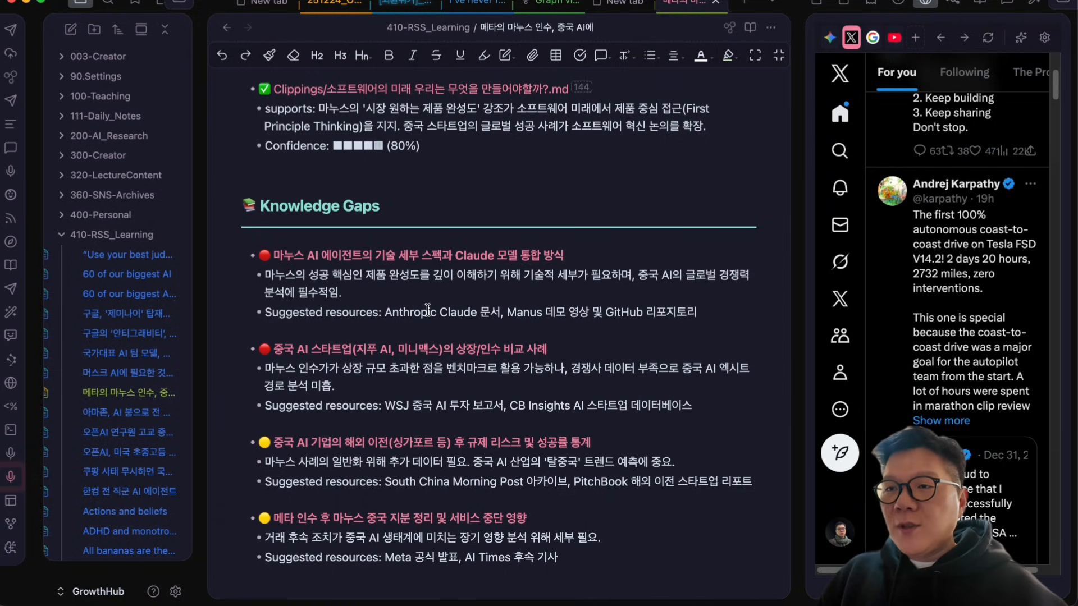
scroll(427, 312, "down", 1)
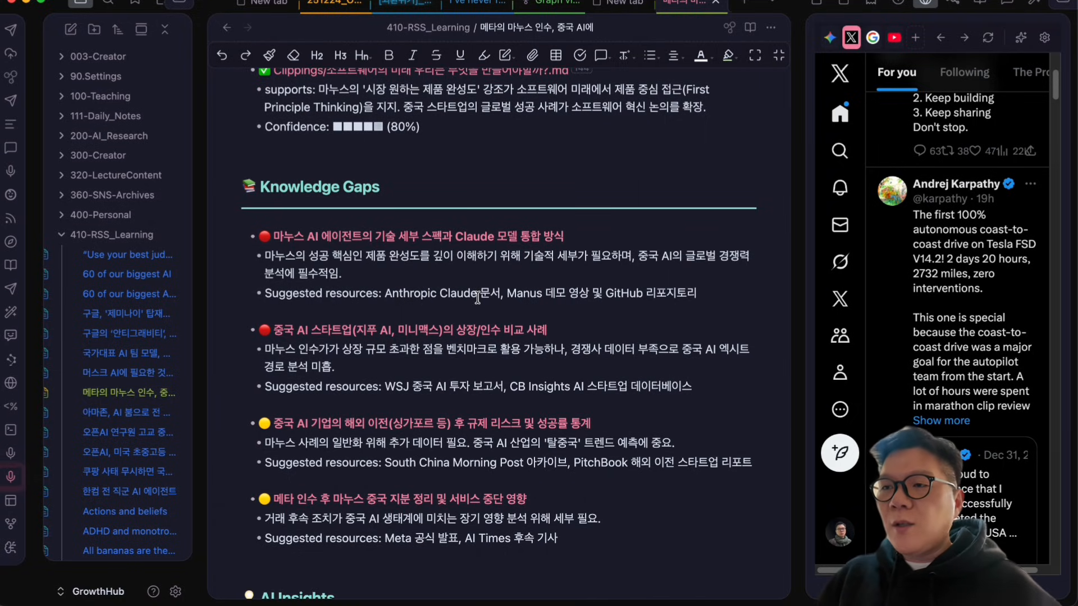
scroll(477, 298, "down", 1)
scroll(449, 324, "down", 3)
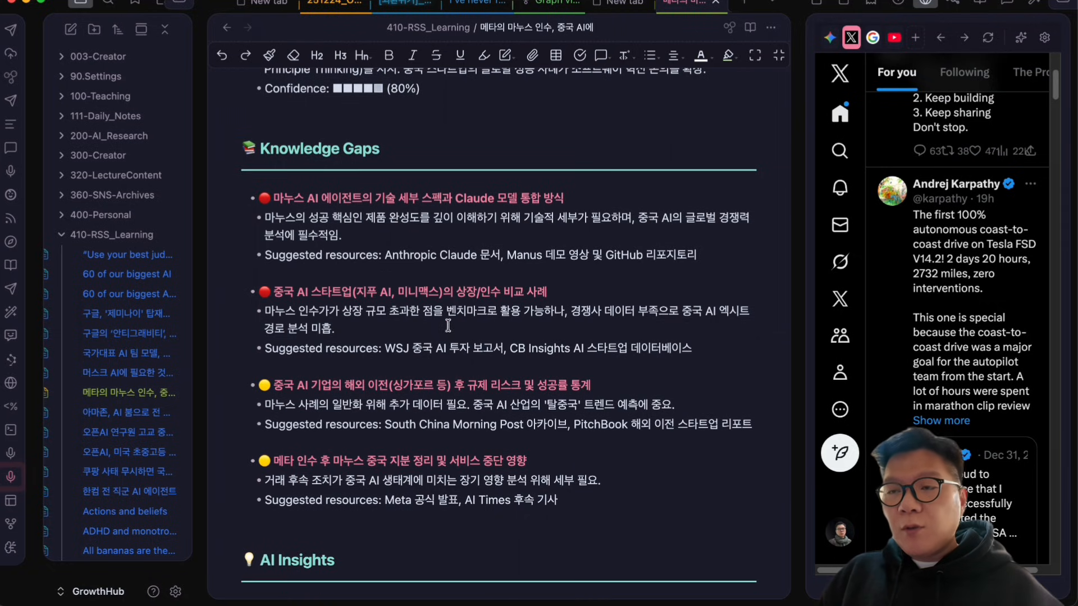
scroll(452, 325, "down", 2)
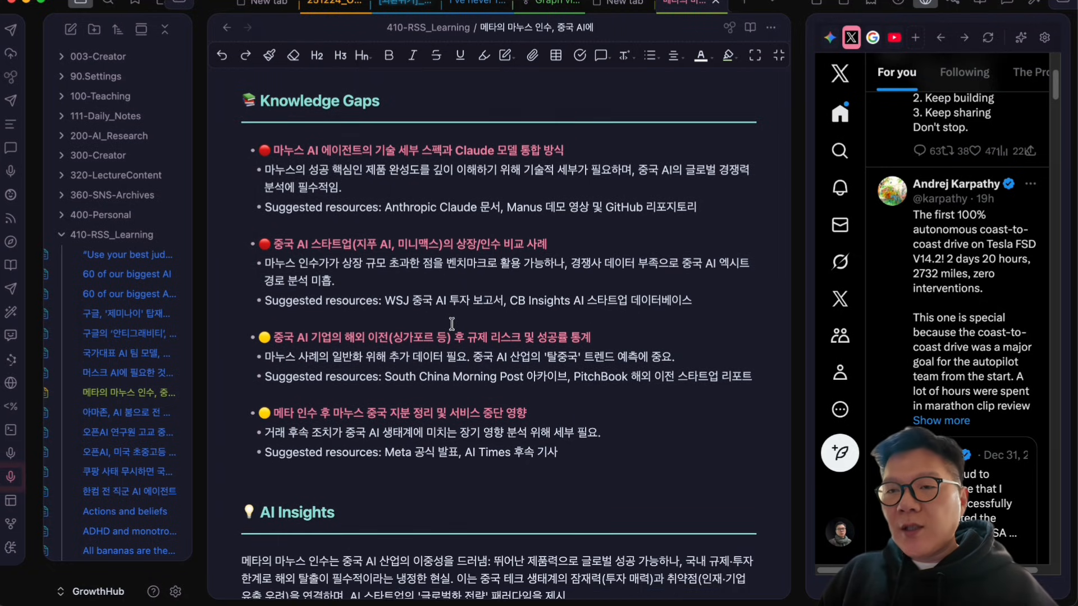
scroll(451, 324, "down", 1)
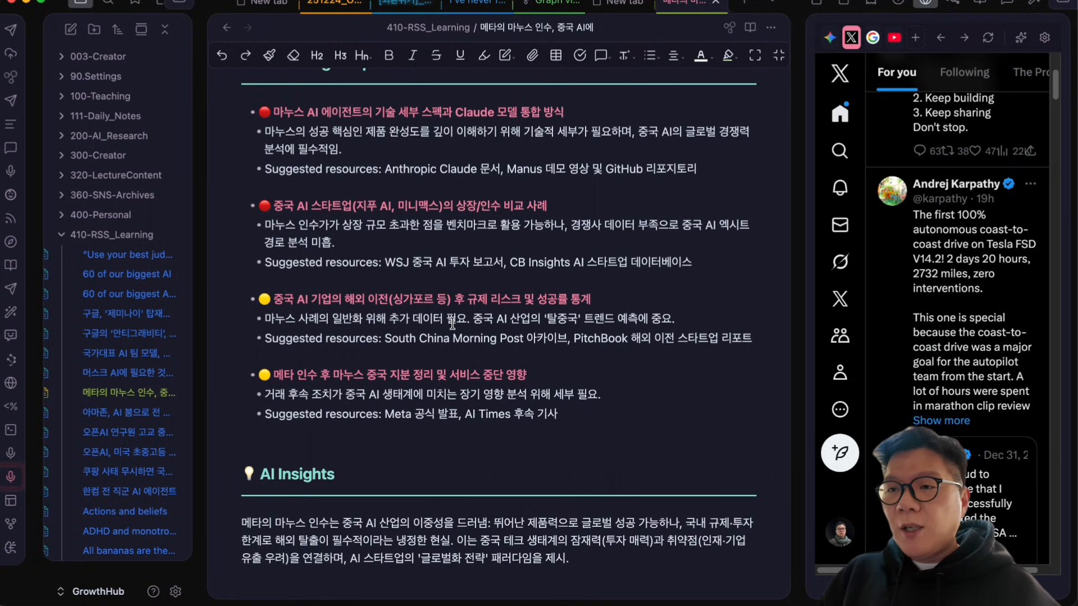
scroll(452, 324, "down", 1)
Step: Read the AI Insights paragraph and return to the start of the Connected Insights section
scroll(451, 322, "down", 4)
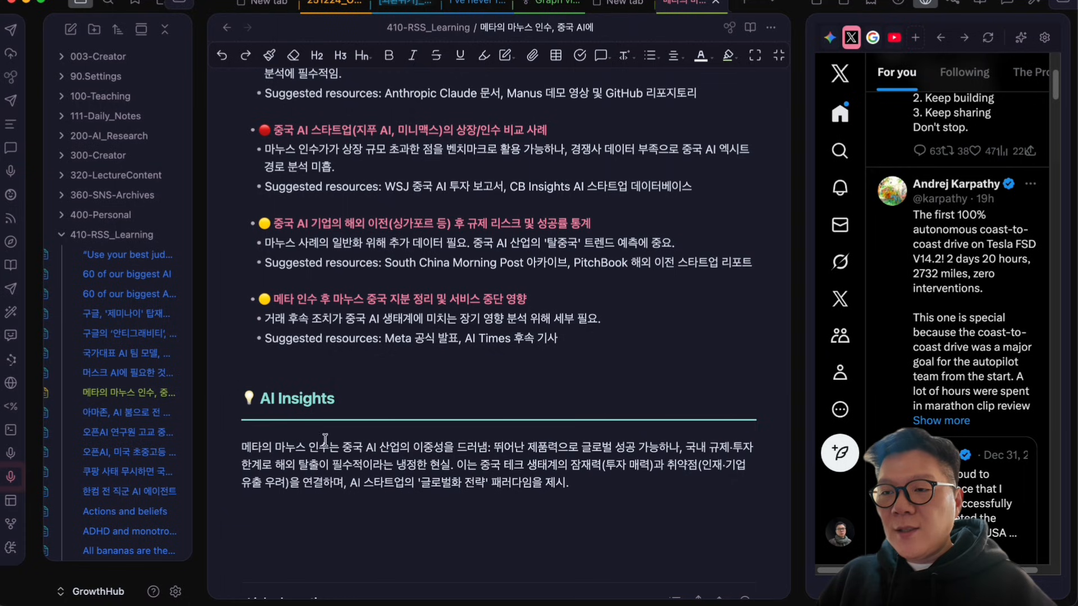
left_click_drag(270, 447, 591, 490)
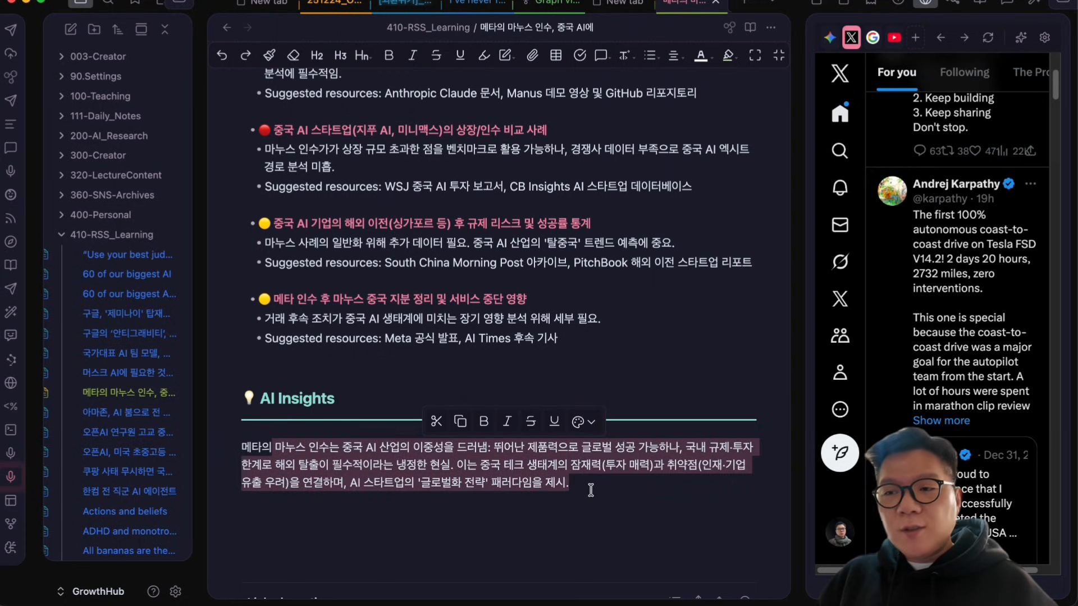
left_click(392, 498)
scroll(393, 477, "down", 2)
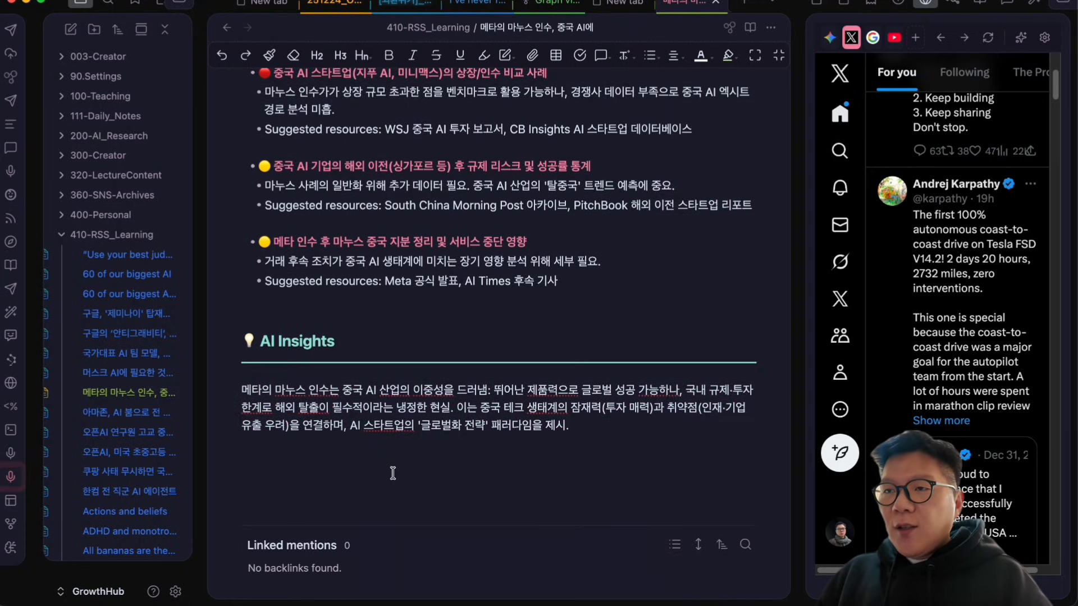
scroll(392, 469, "up", 10)
scroll(392, 465, "up", 7)
scroll(396, 469, "down", 2)
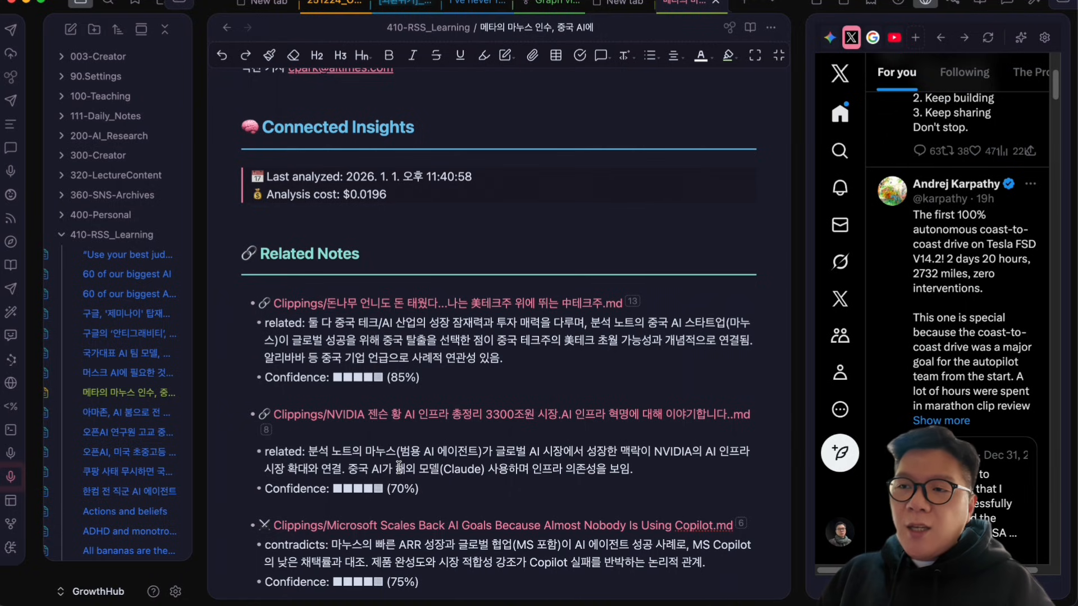
scroll(461, 457, "down", 1)
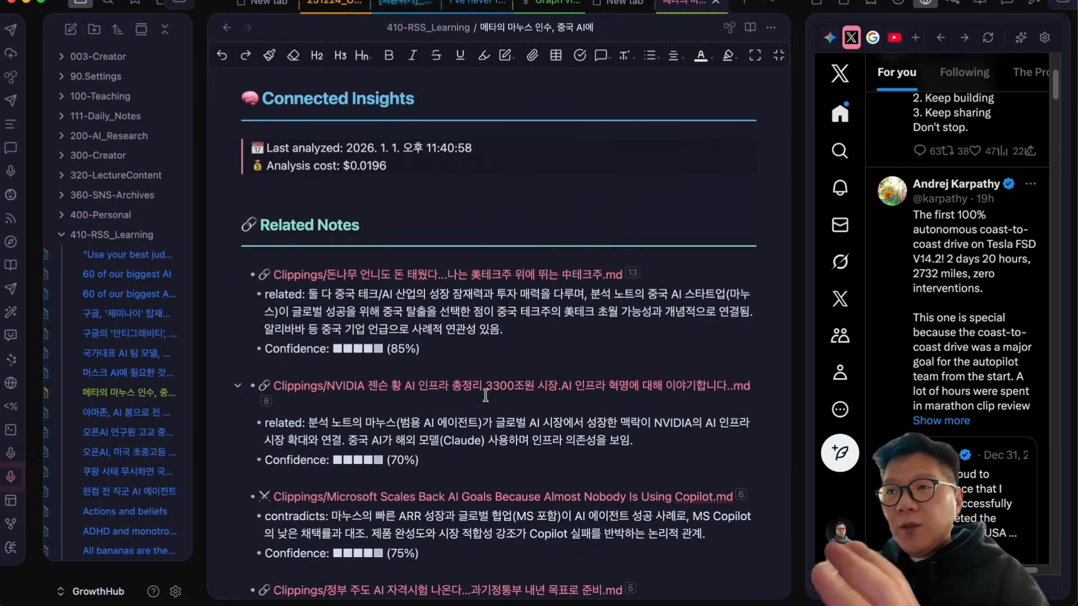
Step: Compare the Manus acquisition article's text with the connections listed in the note's Related Notes section
scroll(487, 334, "up", 2)
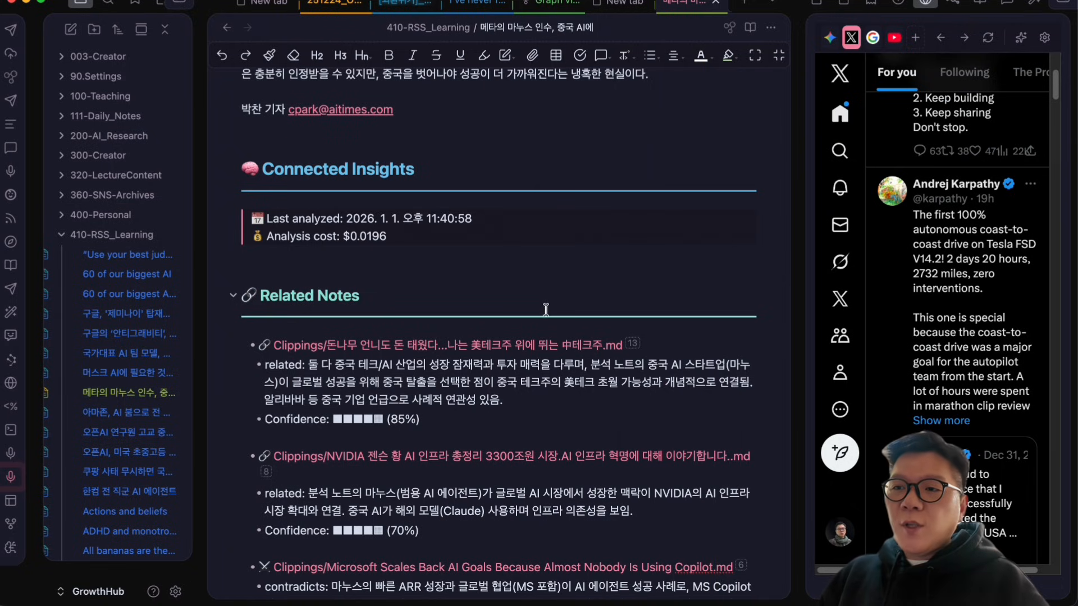
scroll(497, 458, "down", 5)
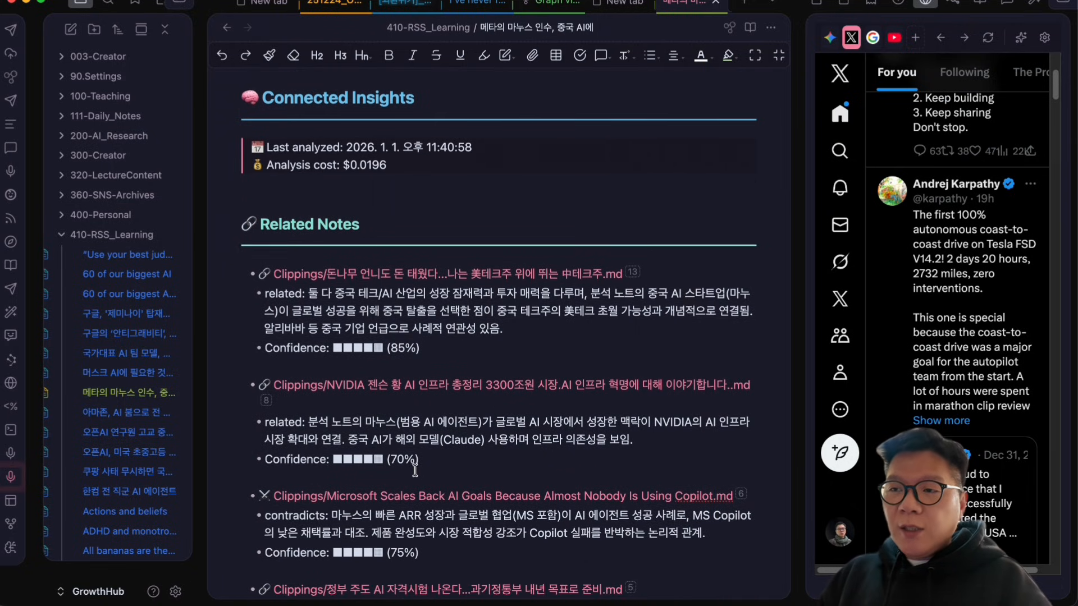
scroll(450, 382, "up", 6)
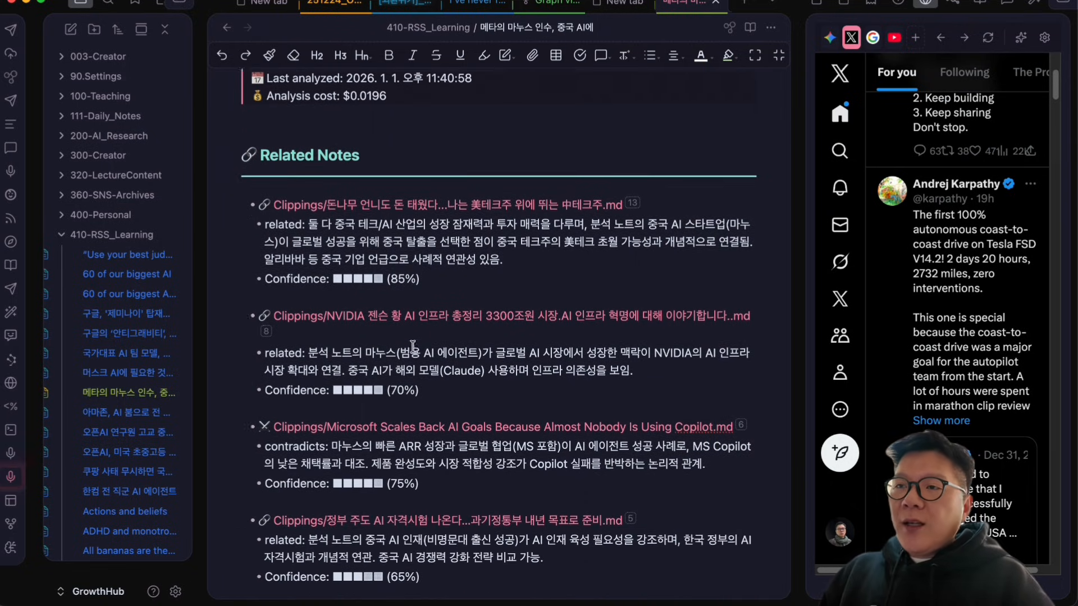
scroll(467, 360, "up", 15)
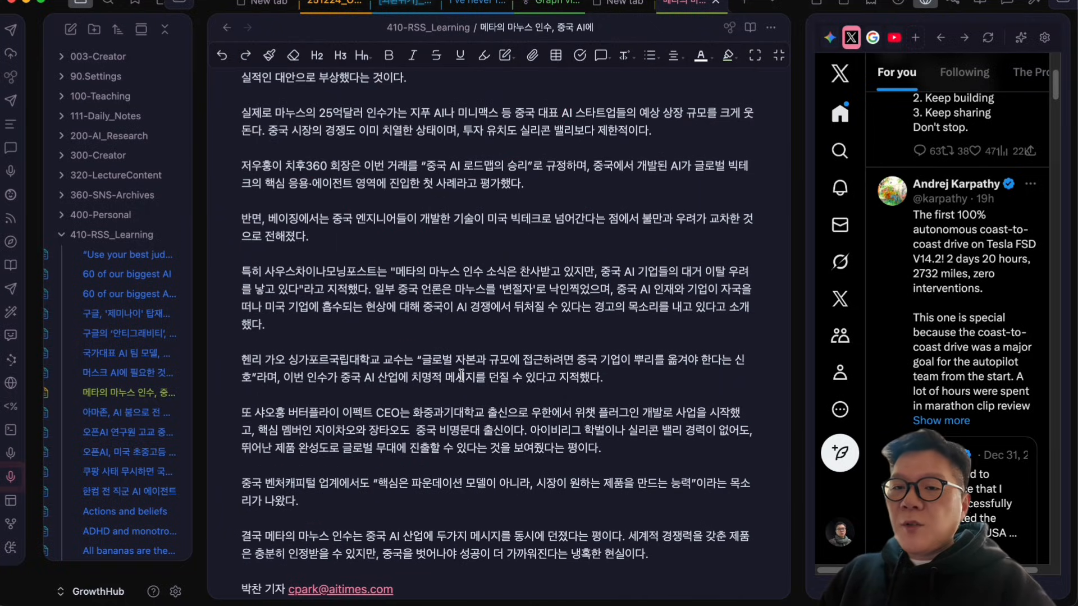
scroll(460, 377, "up", 12)
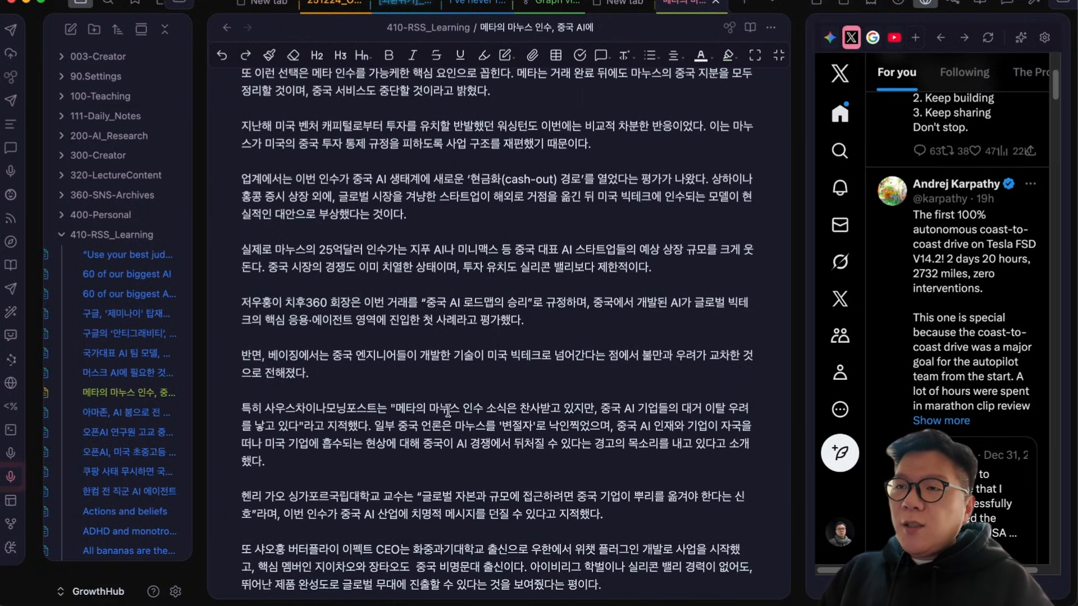
scroll(429, 381, "up", 10)
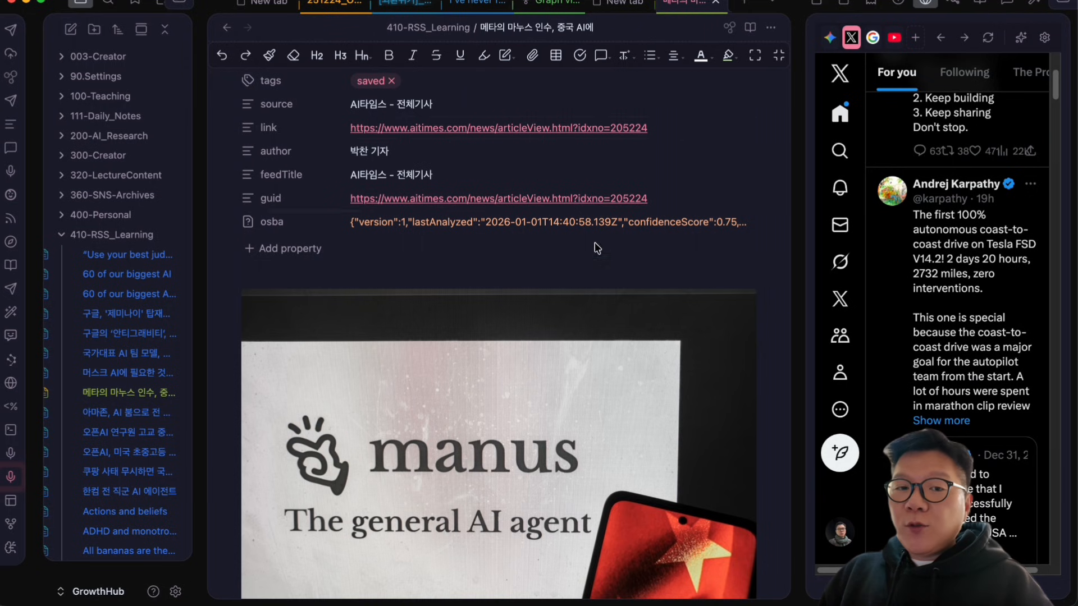
scroll(588, 382, "down", 5)
scroll(588, 381, "down", 15)
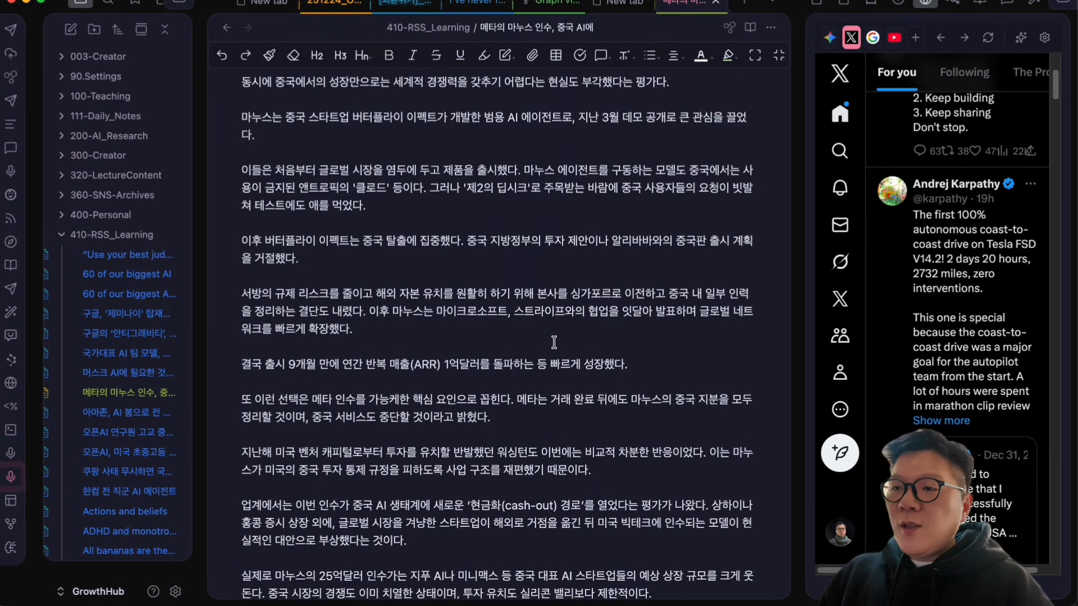
scroll(539, 337, "down", 15)
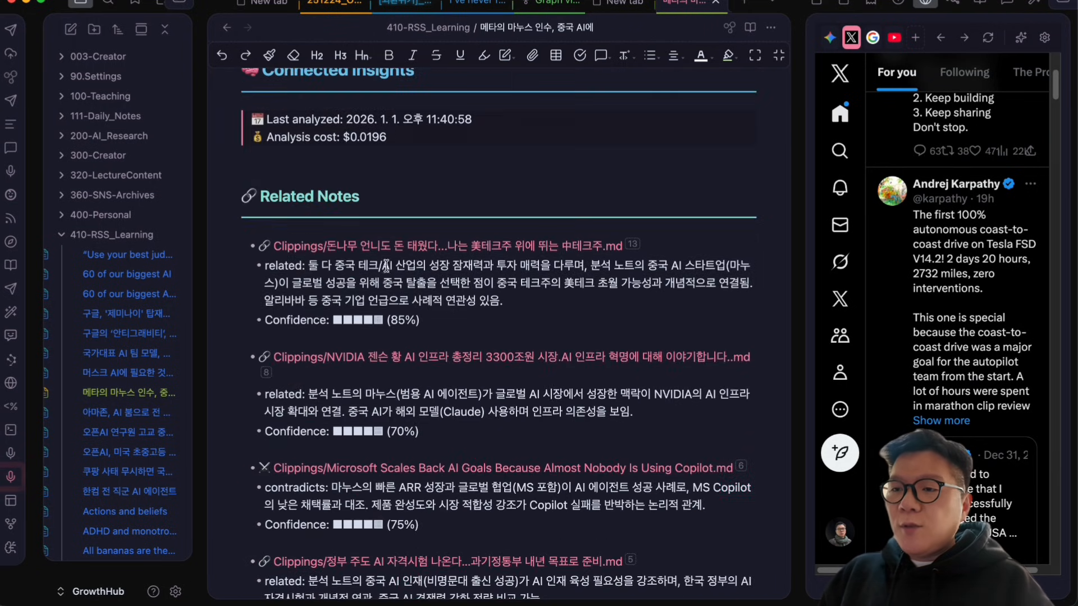
scroll(391, 380, "down", 3)
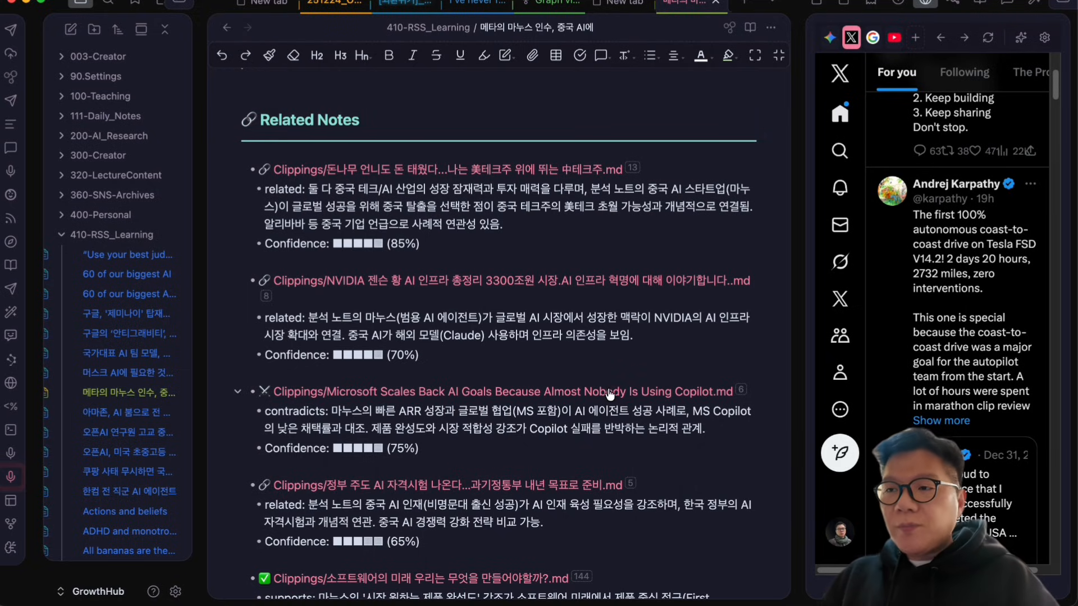
Step: Generate a Quick Draft from the open note with the request "메타의 마누스 인수와 관련해서 related notes를 분석하고, 스타트업을 준비하는 많은 예비 창업자들을 대상으로 한 칼럼을 작성해줘."
scroll(560, 332, "up", 20)
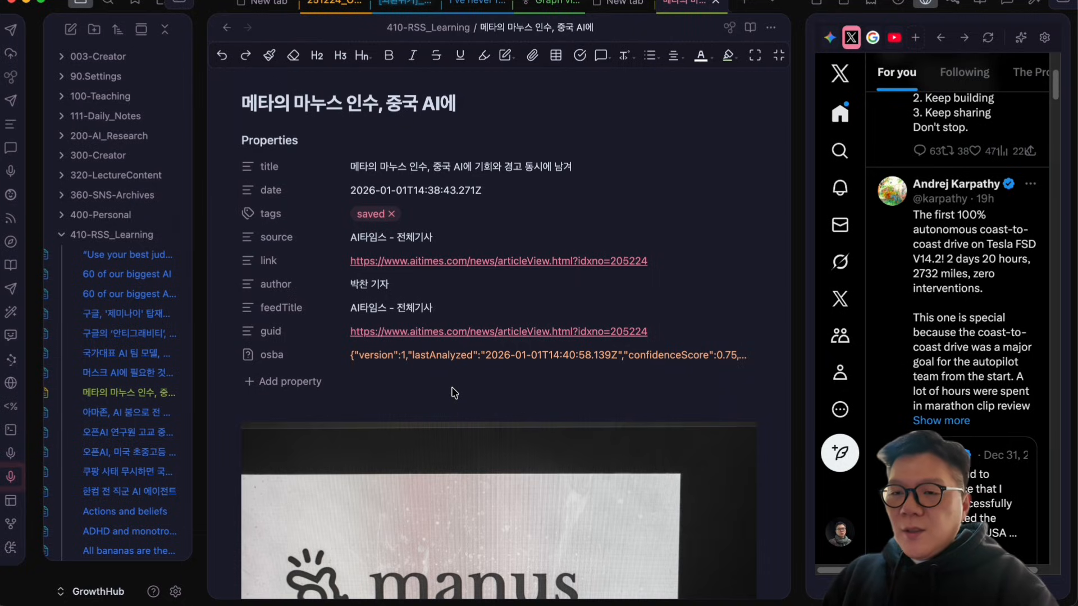
left_click(11, 548)
left_click(588, 279)
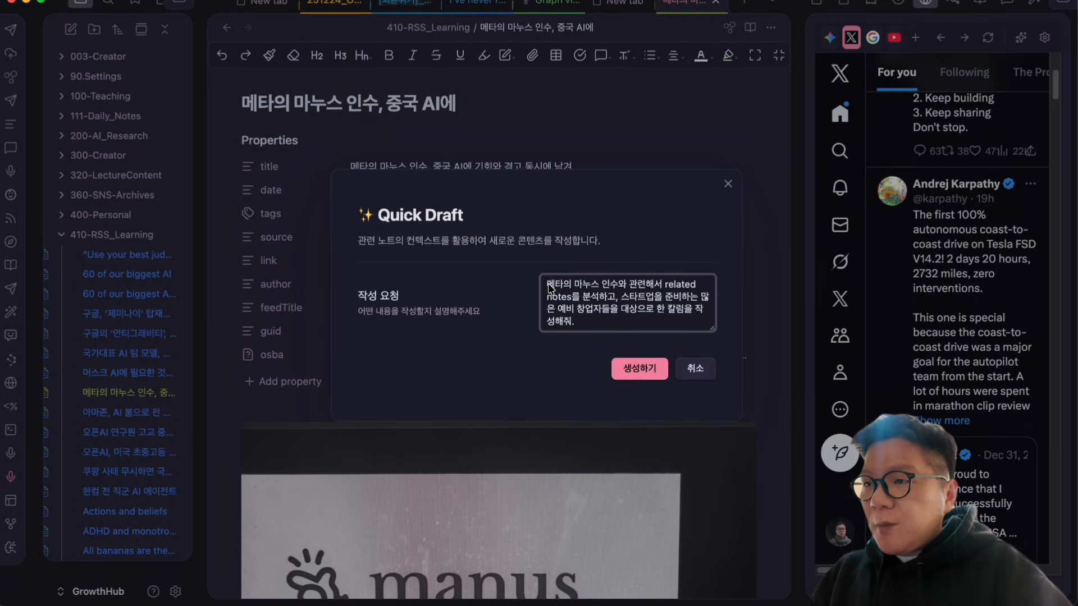
left_click_drag(547, 283, 612, 318)
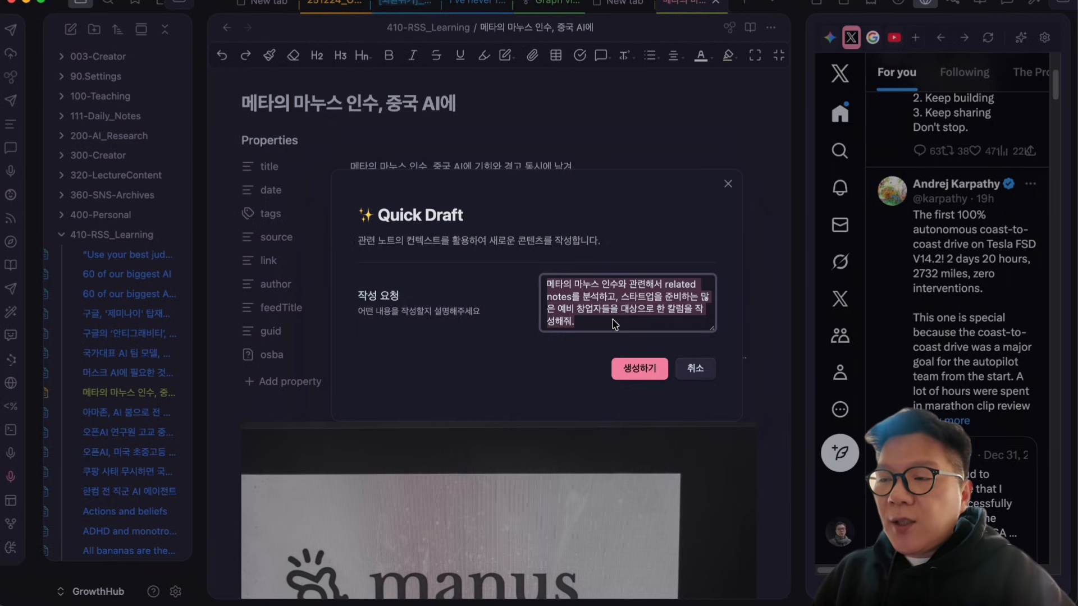
left_click(638, 370)
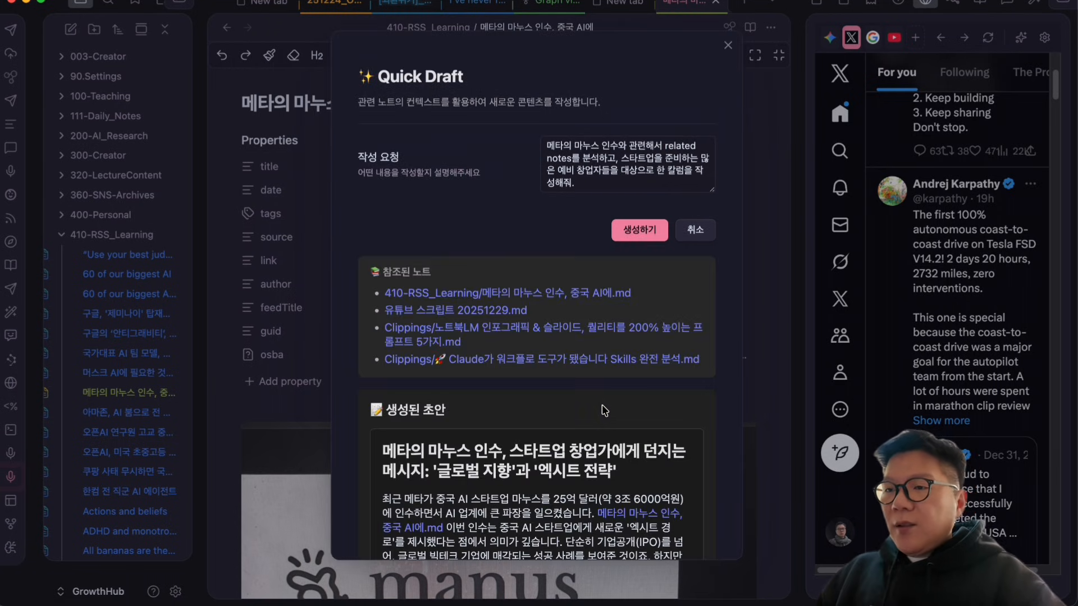
Step: Review the generated startup column through its conclusion and save it as a new note (새 노트로 저장)
scroll(604, 411, "down", 5)
scroll(517, 326, "down", 10)
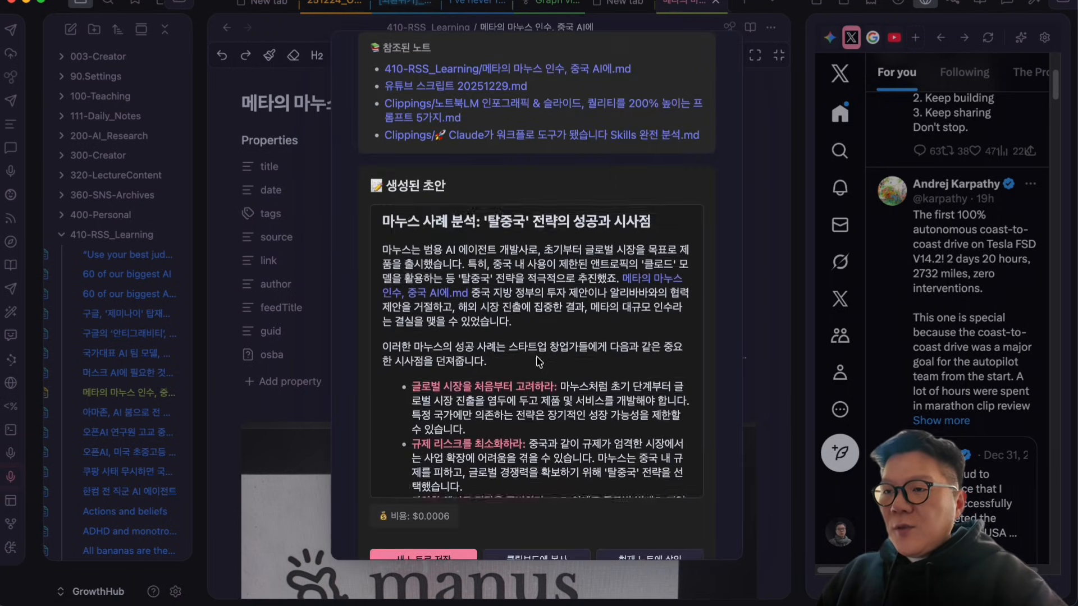
scroll(516, 326, "down", 5)
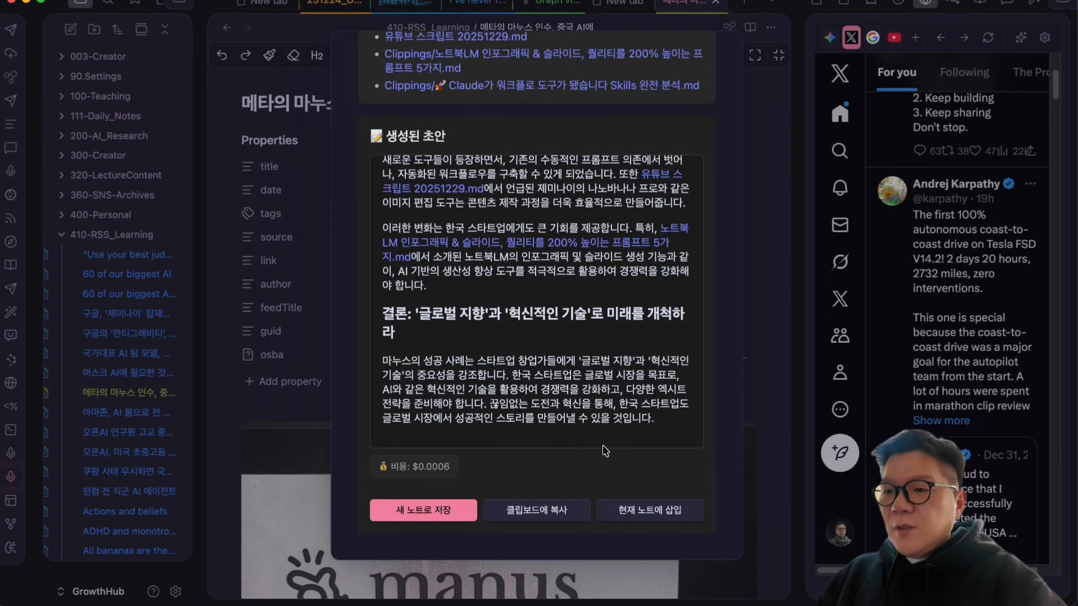
left_click(418, 509)
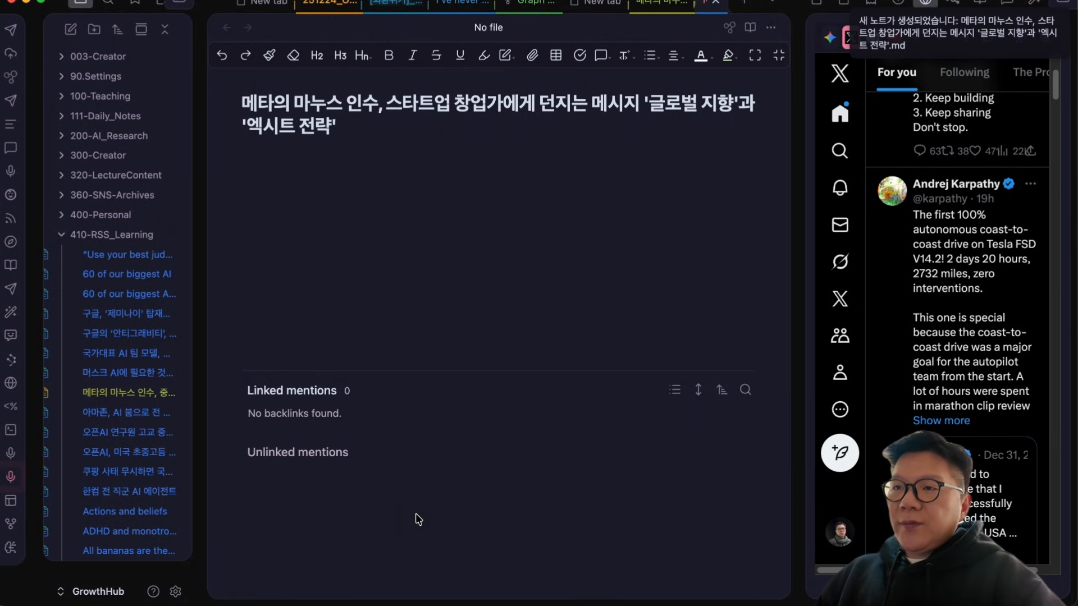
Step: Read the new column's introduction and Manus case analysis, and preview the backlinks of the cited Manus article
scroll(436, 243, "down", 3)
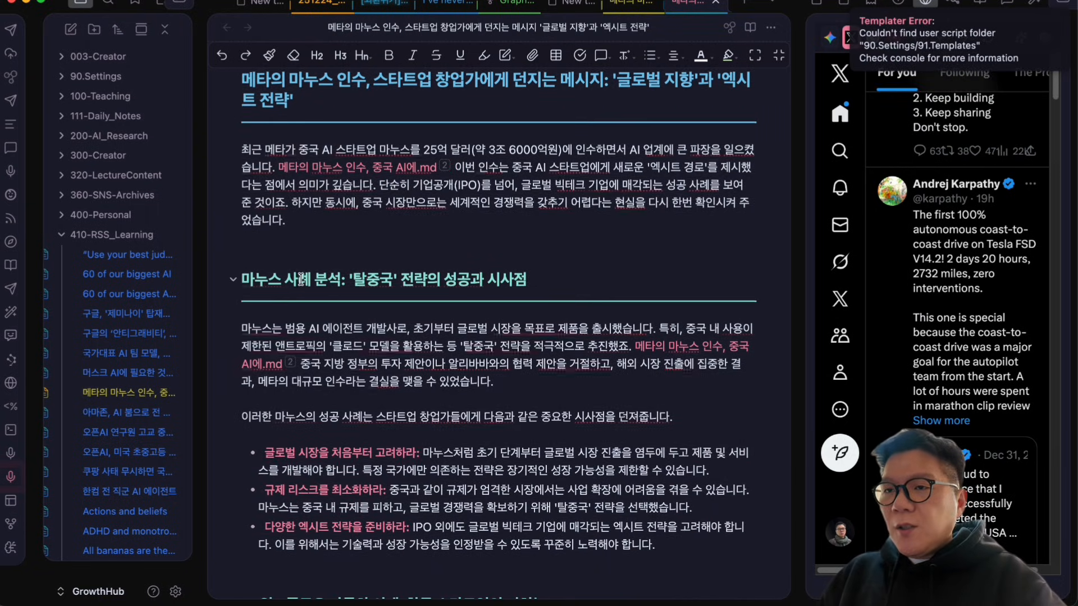
scroll(278, 273, "up", 3)
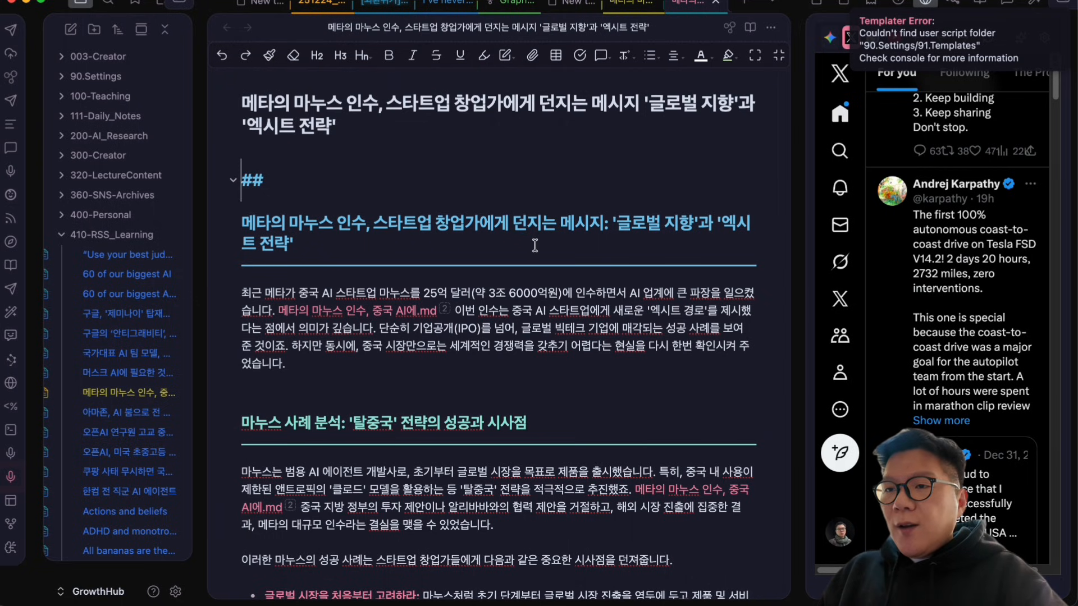
scroll(618, 243, "down", 1)
scroll(505, 288, "down", 2)
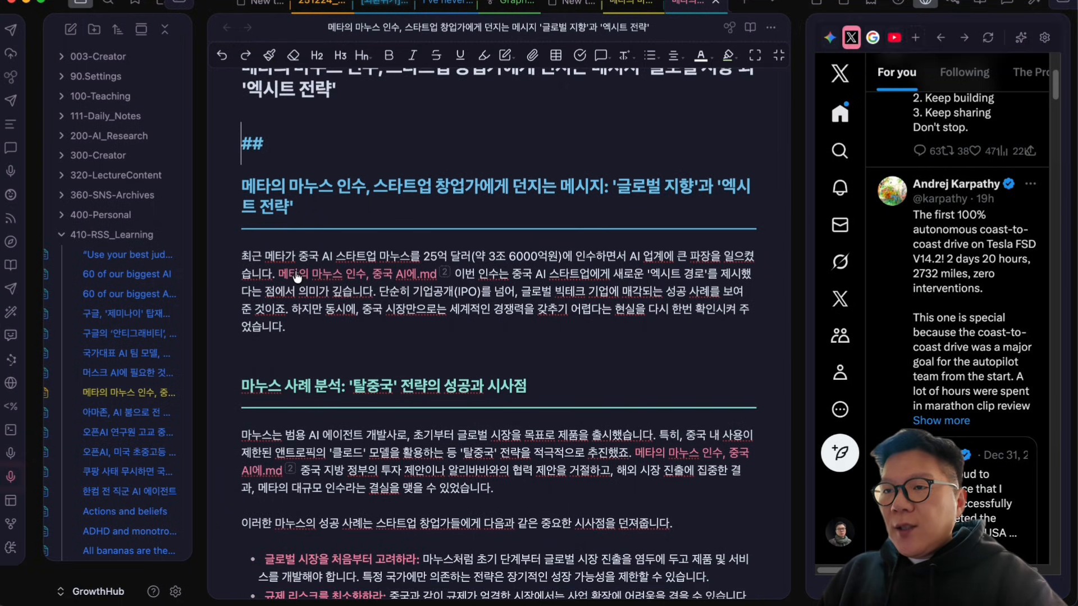
scroll(390, 256, "down", 2)
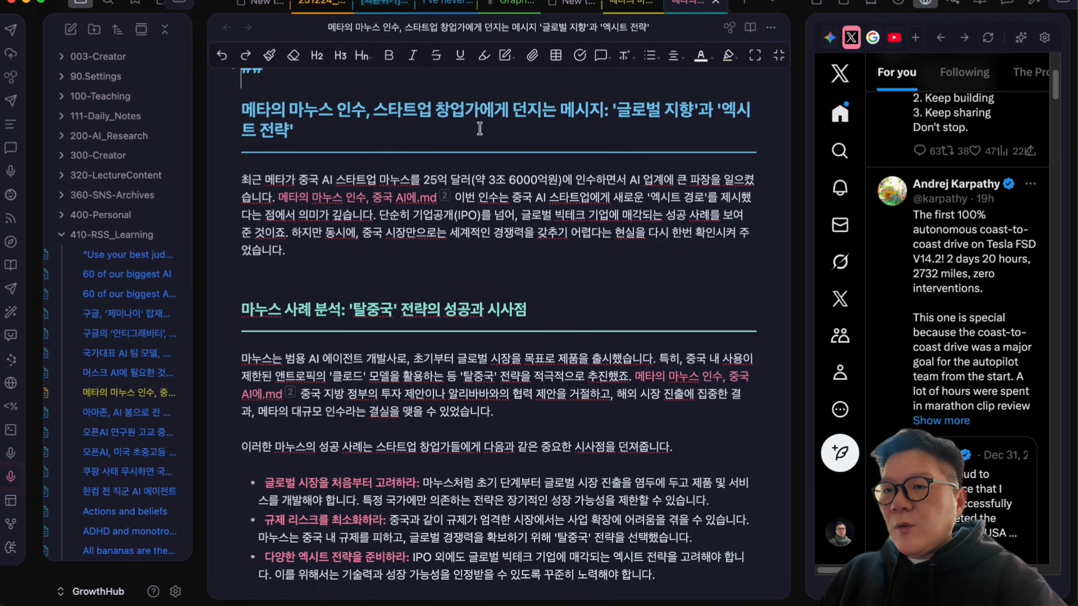
scroll(370, 287, "down", 3)
scroll(370, 286, "down", 1)
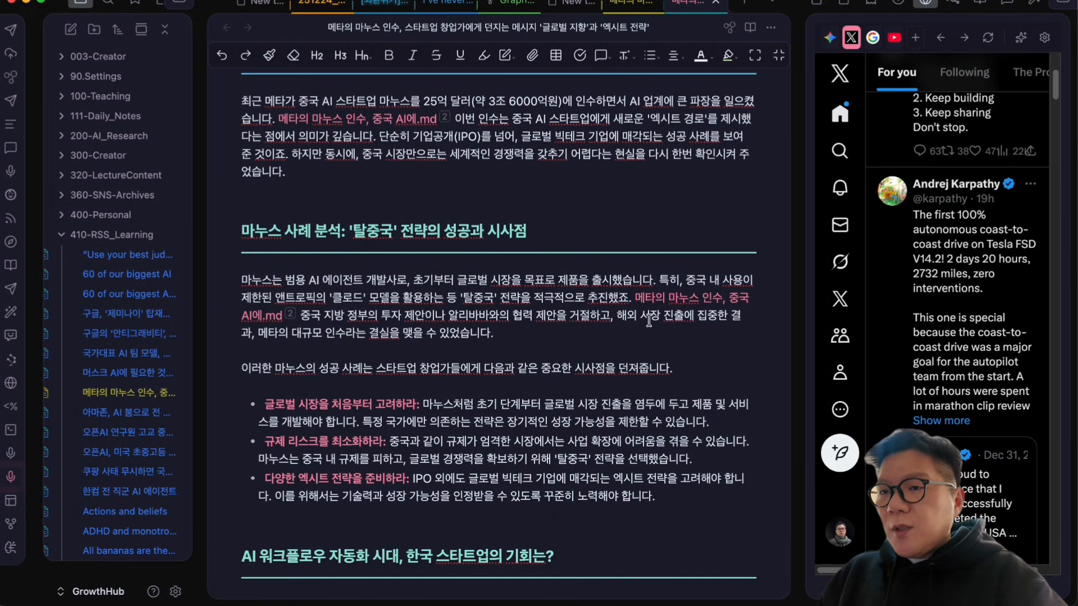
mouse_move(287, 316)
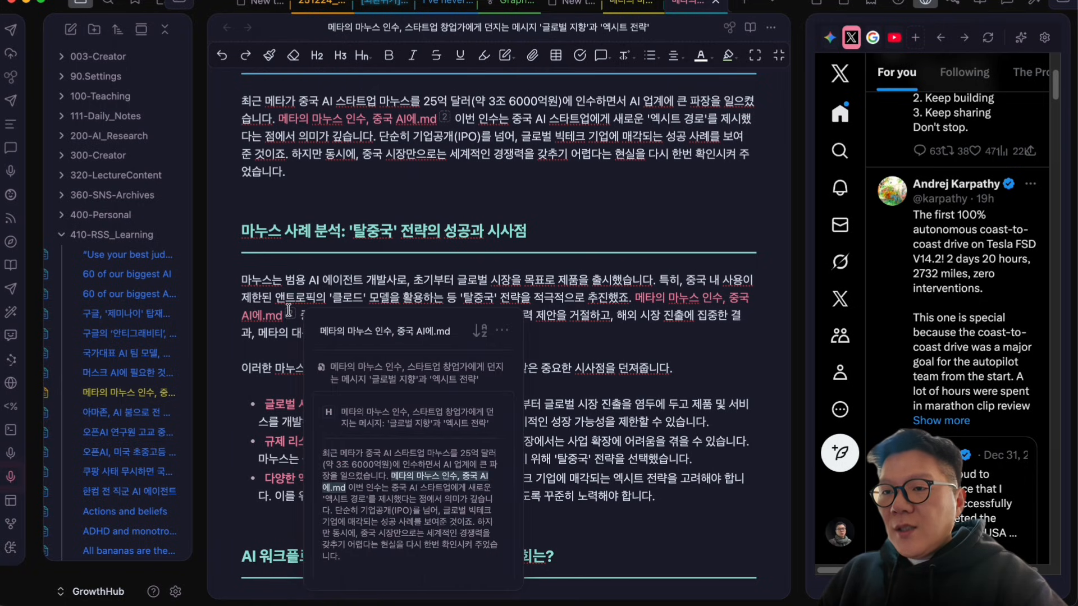
scroll(283, 341, "down", 1)
Step: Read the column's AI workflow section and conclusion, and preview the references to the cited NotebookLM infographic clipping
scroll(282, 340, "down", 10)
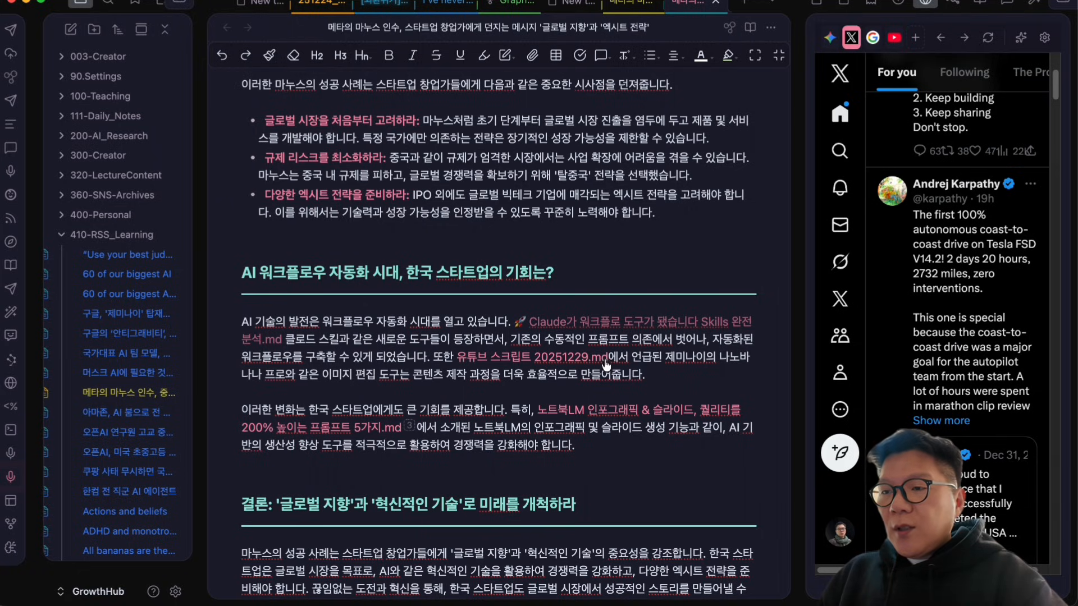
scroll(607, 369, "down", 1)
scroll(610, 380, "down", 2)
mouse_move(610, 380)
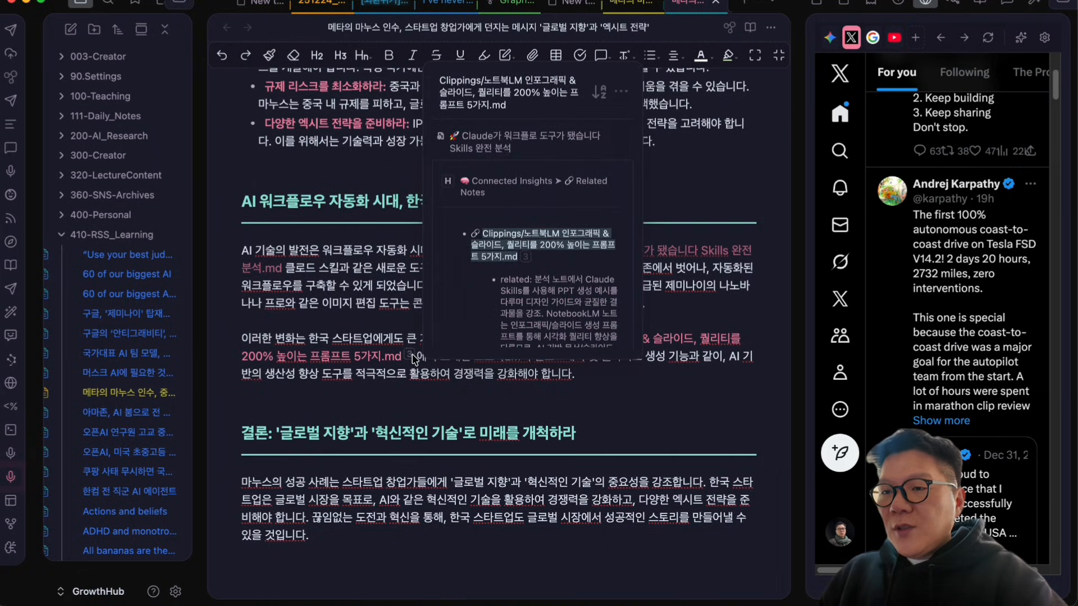
scroll(415, 364, "down", 4)
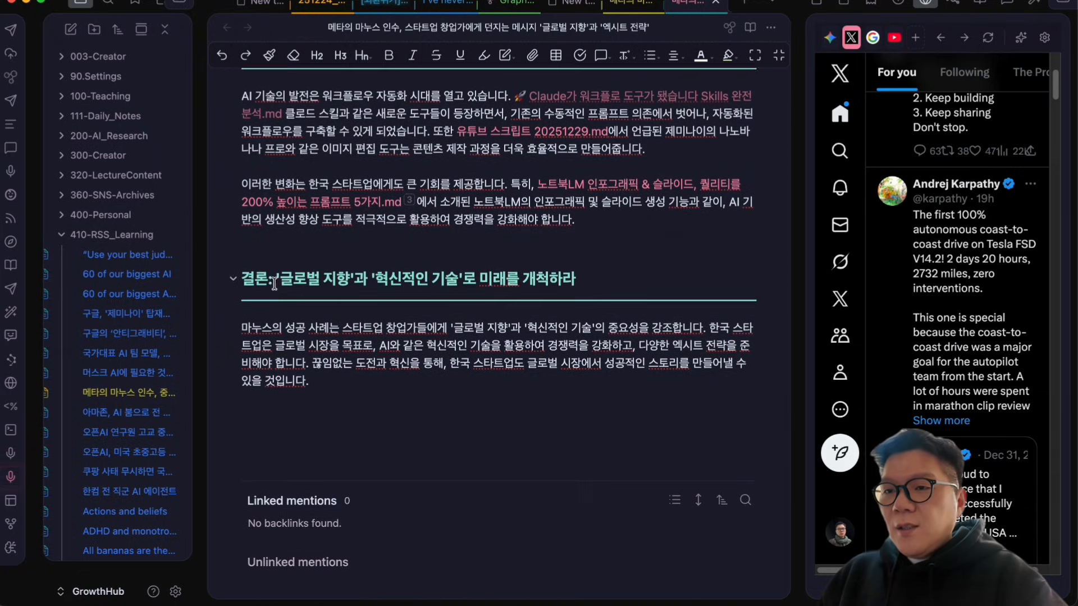
scroll(356, 385, "up", 10)
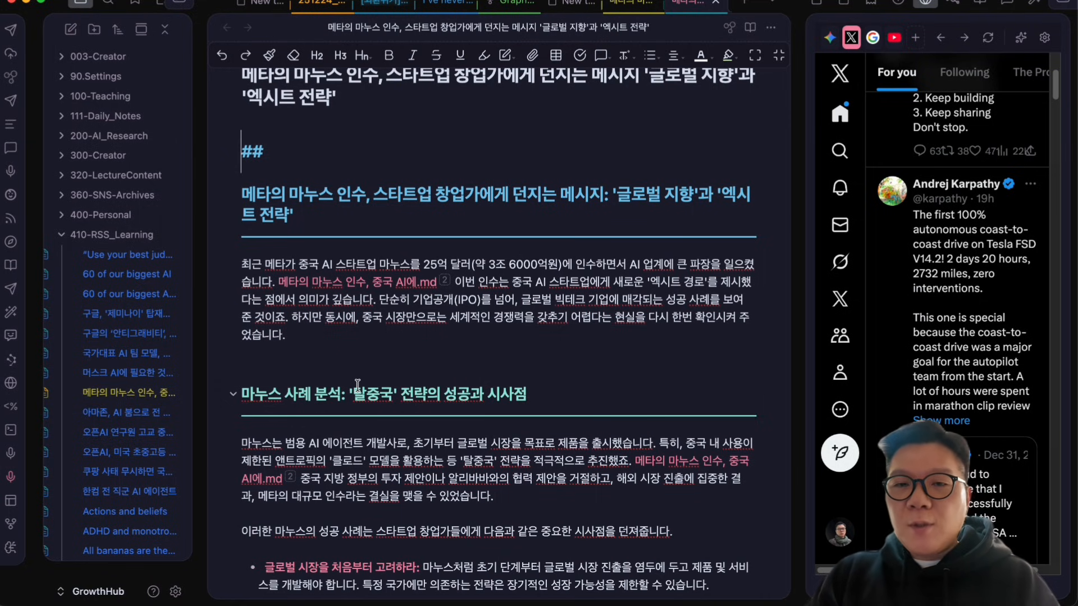
Step: View the whole vault in graph view and return to the note 메타의 마누스 인수, 중국 AI에
key("super+g")
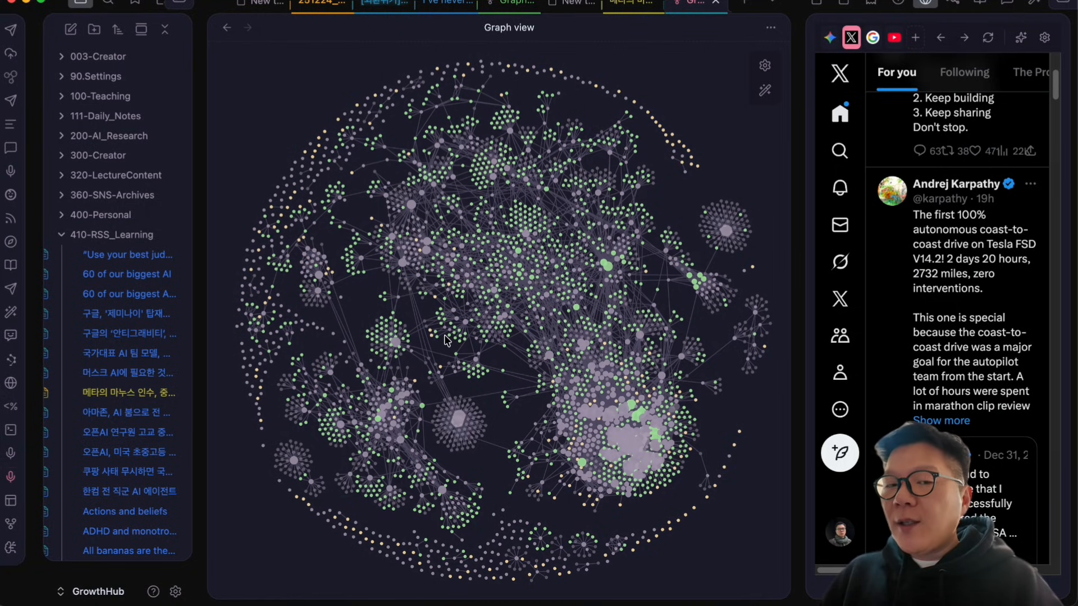
left_click(627, 7)
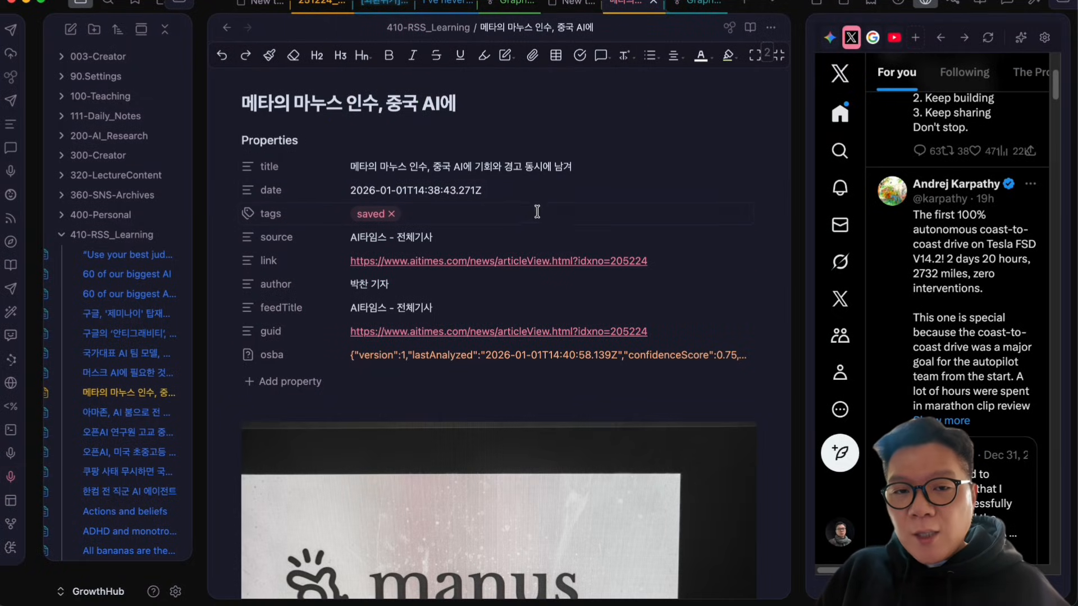
scroll(538, 212, "down", 1)
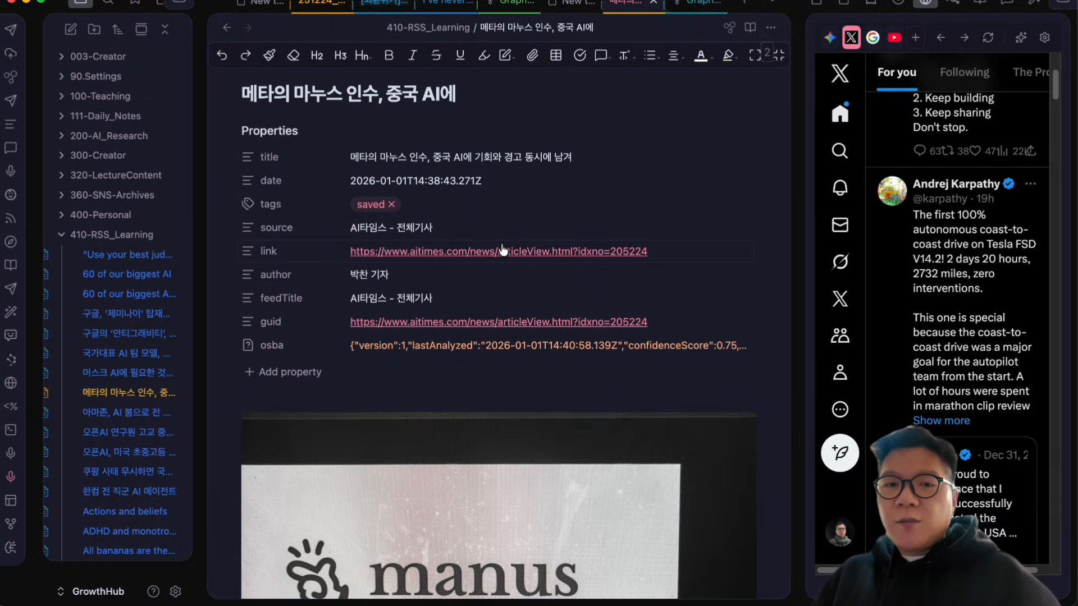
scroll(512, 234, "down", 1)
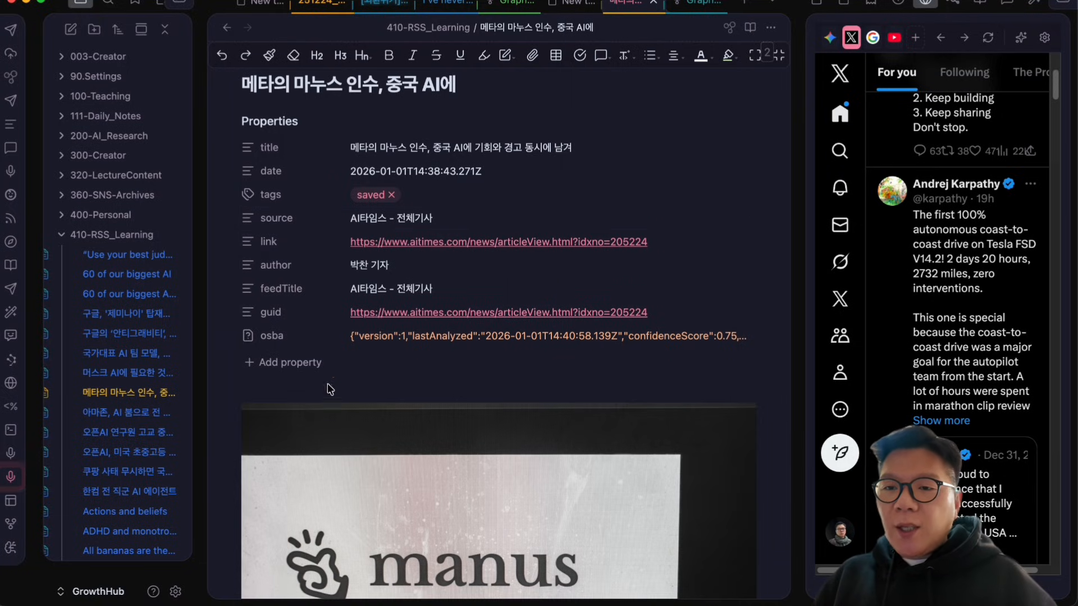
left_click(7, 548)
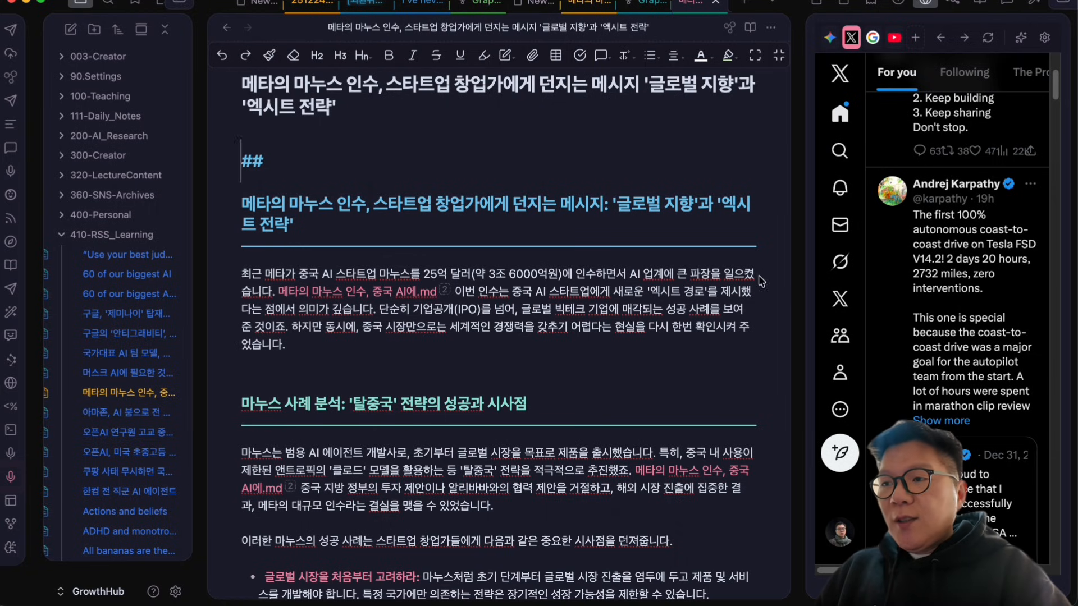
Step: Open BRAT's form for adding a beta plugin from a GitHub repository, look it over and close it
scroll(547, 353, "down", 1)
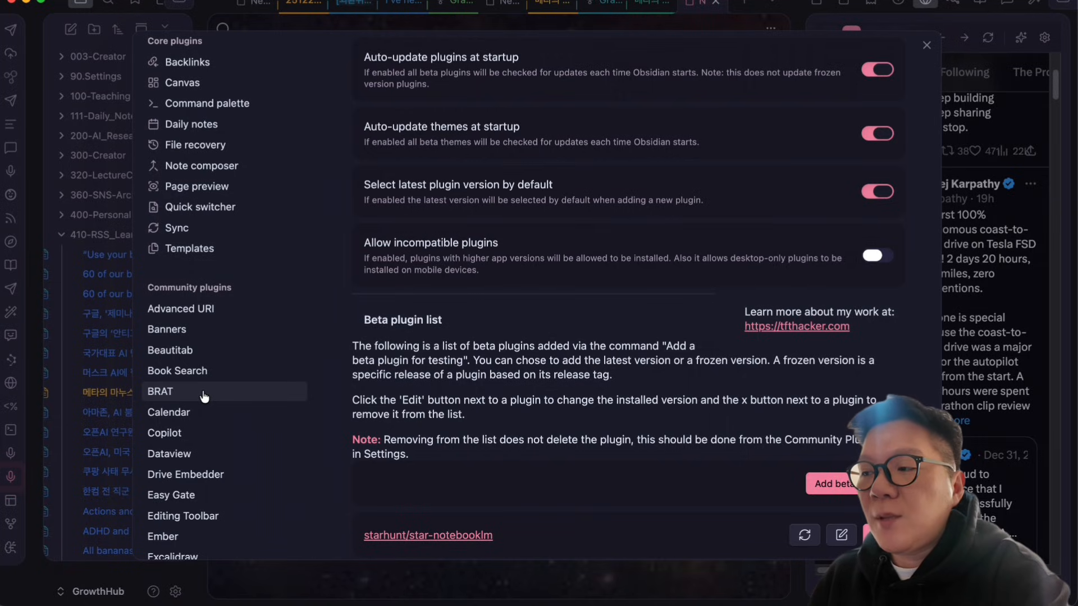
left_click(851, 483)
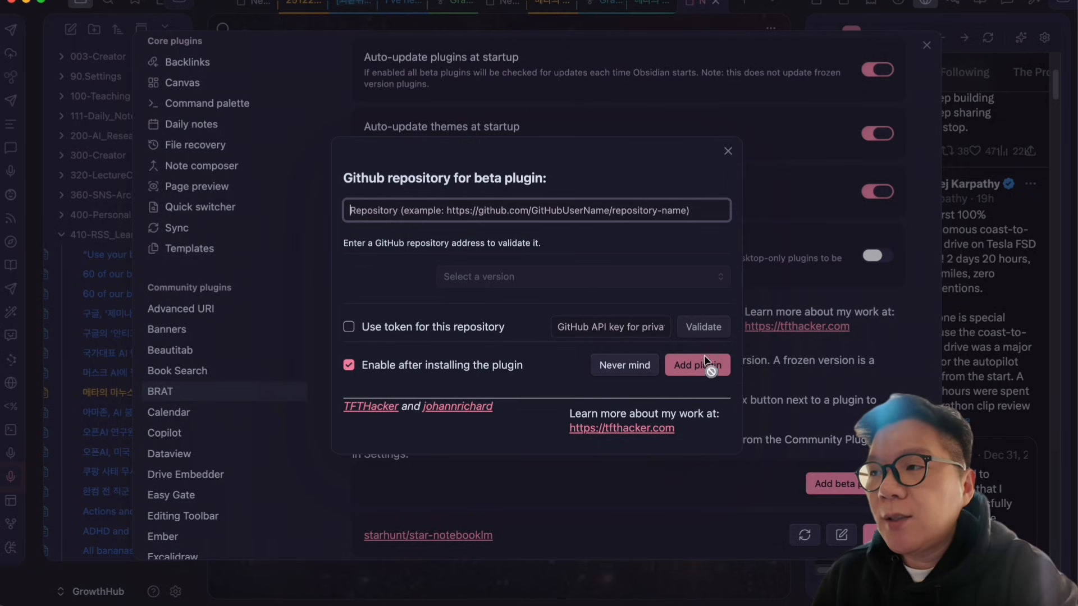
left_click(726, 152)
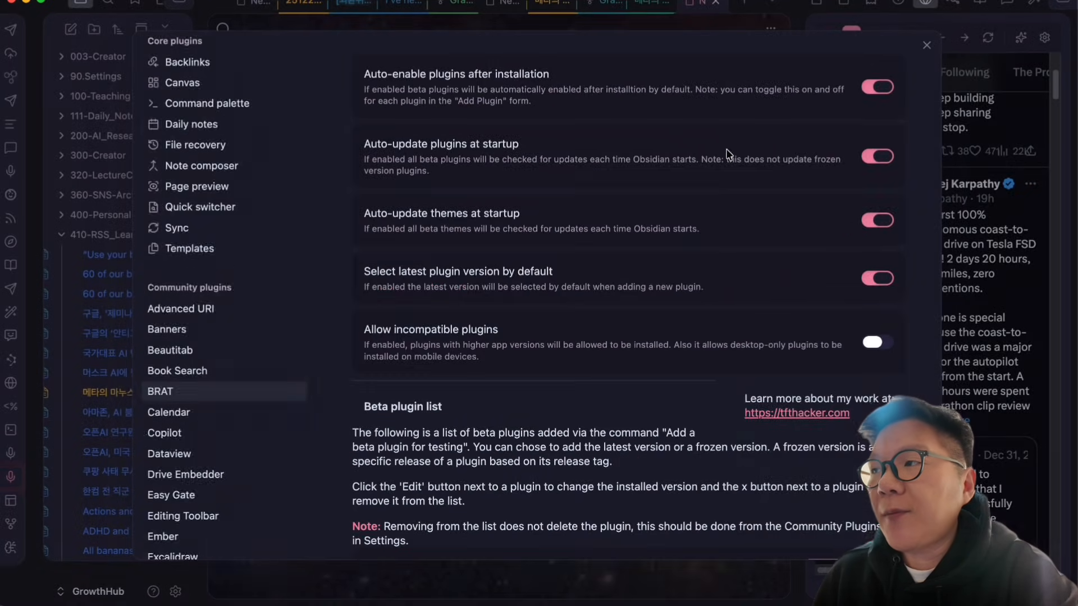
Step: Open the Second Brain Agent plugin's settings and look over the API key fields for Gemini, Claude, OpenAI and xAI
scroll(191, 145, "down", 10)
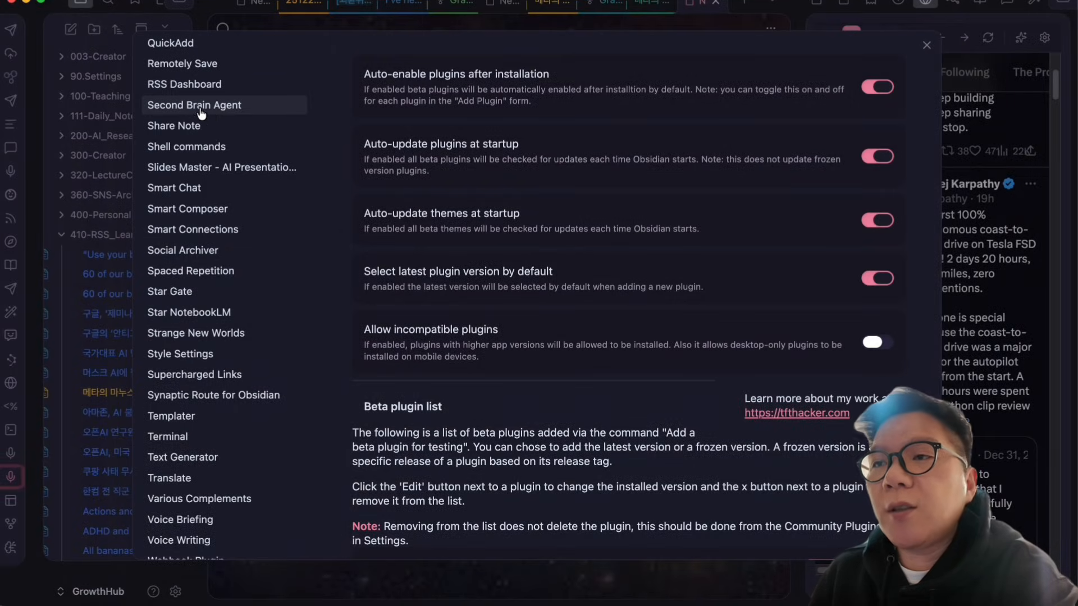
left_click(217, 107)
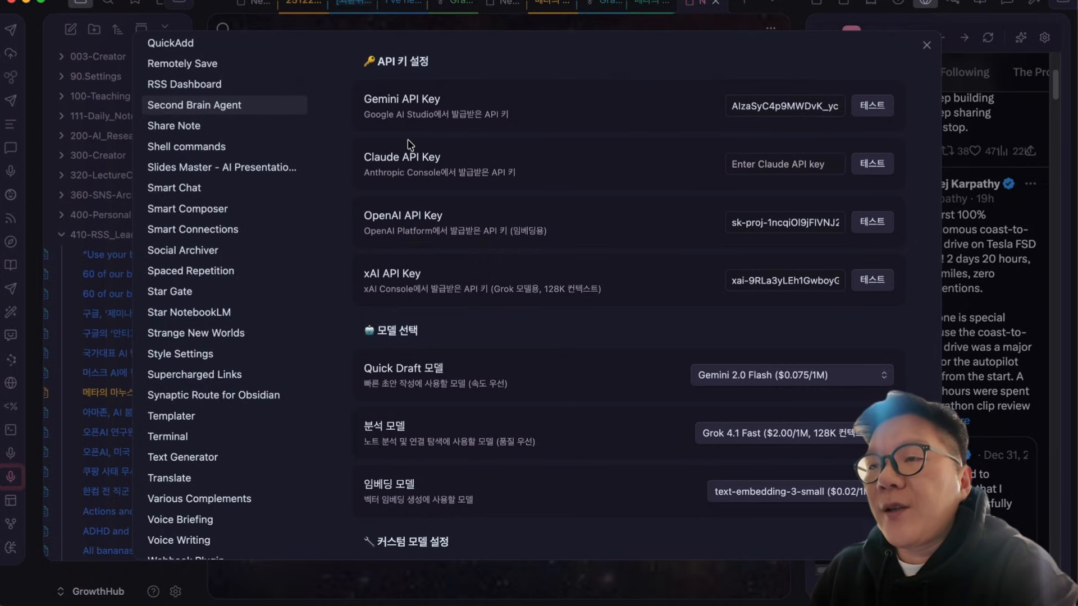
scroll(399, 171, "down", 1)
scroll(404, 184, "down", 10)
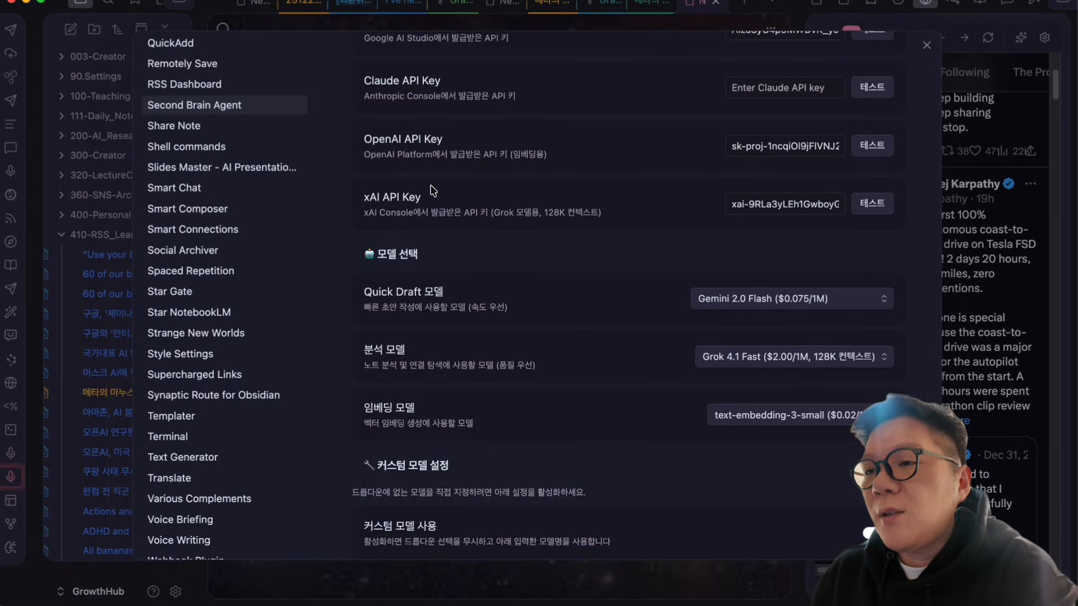
scroll(512, 356, "down", 5)
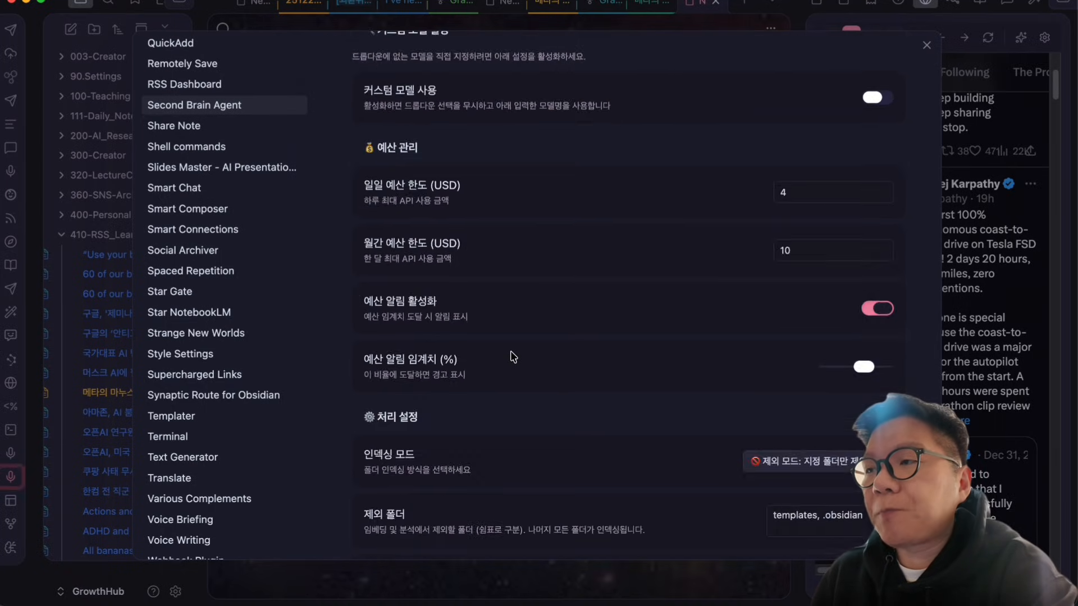
scroll(512, 353, "up", 15)
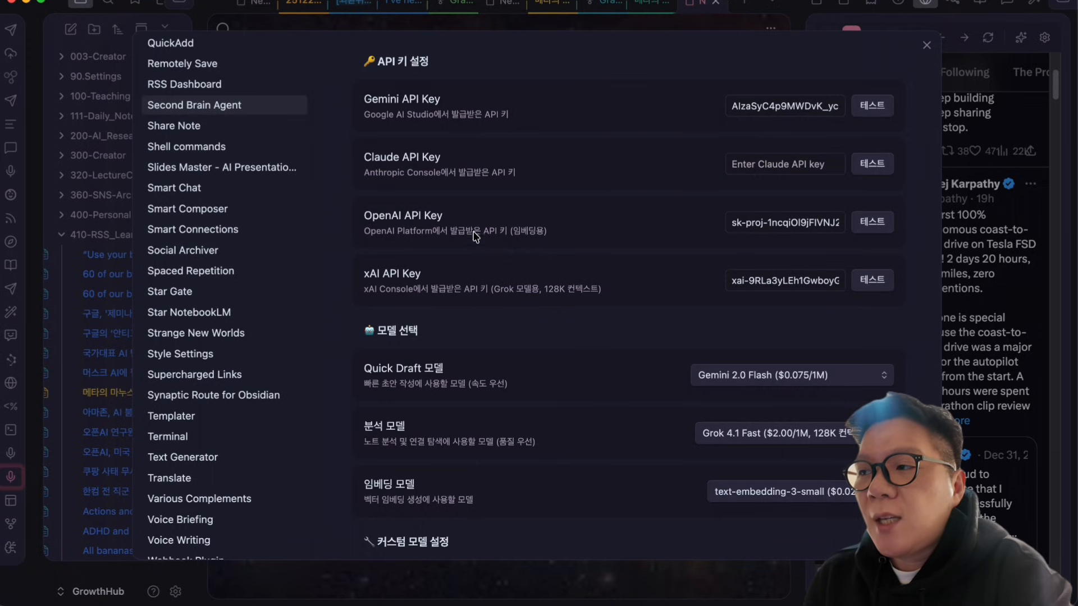
scroll(772, 229, "down", 1)
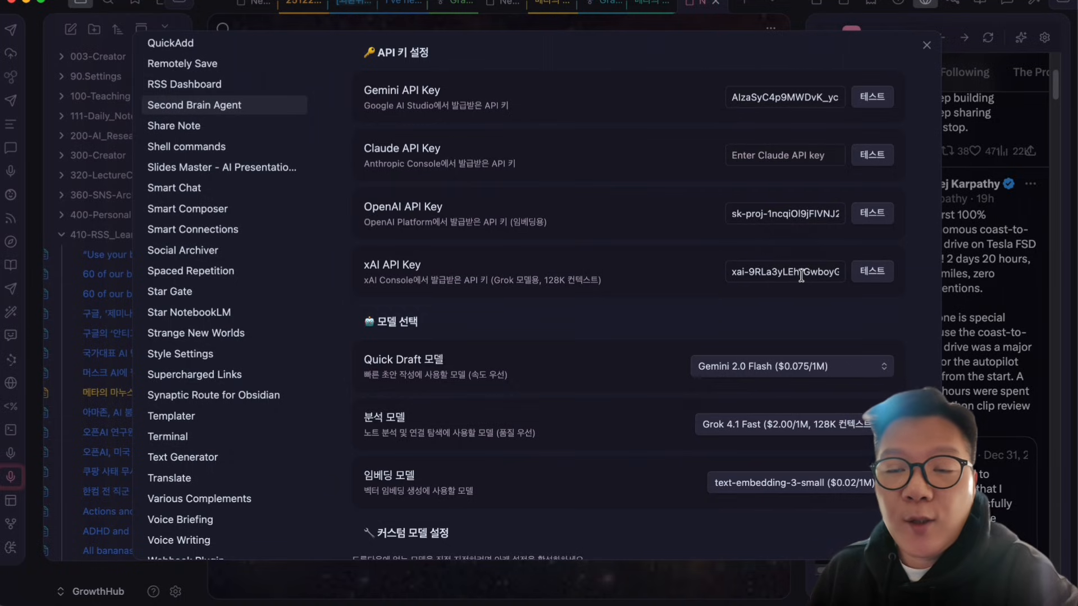
Step: Examine the available choices for the Quick Draft, analysis (분석) and embedding (임베딩) models, leaving each selection as it is
scroll(612, 360, "down", 4)
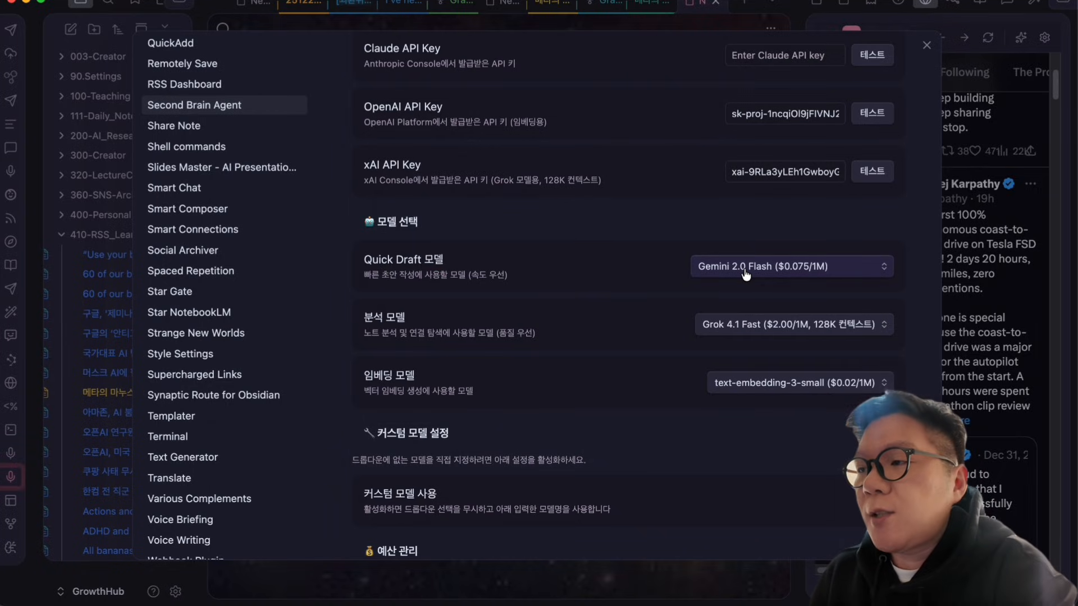
left_click(800, 275)
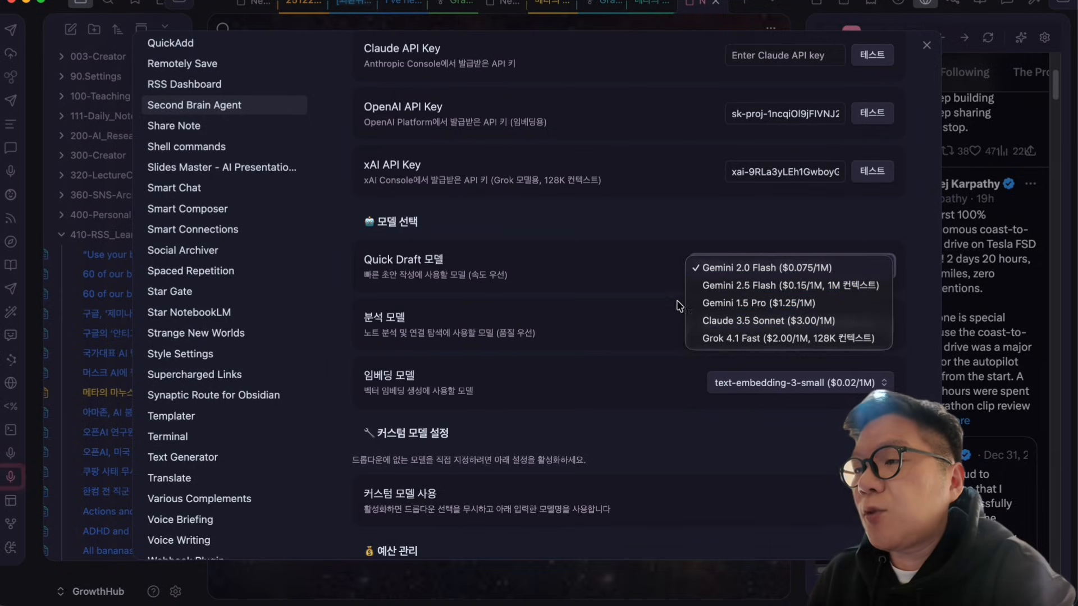
left_click(627, 259)
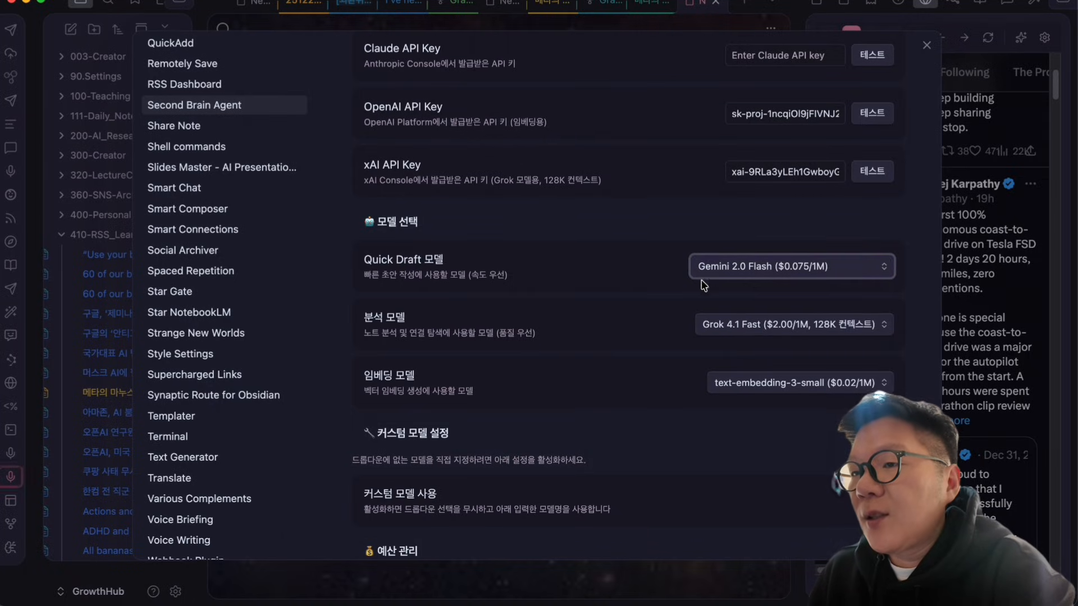
scroll(638, 318, "down", 1)
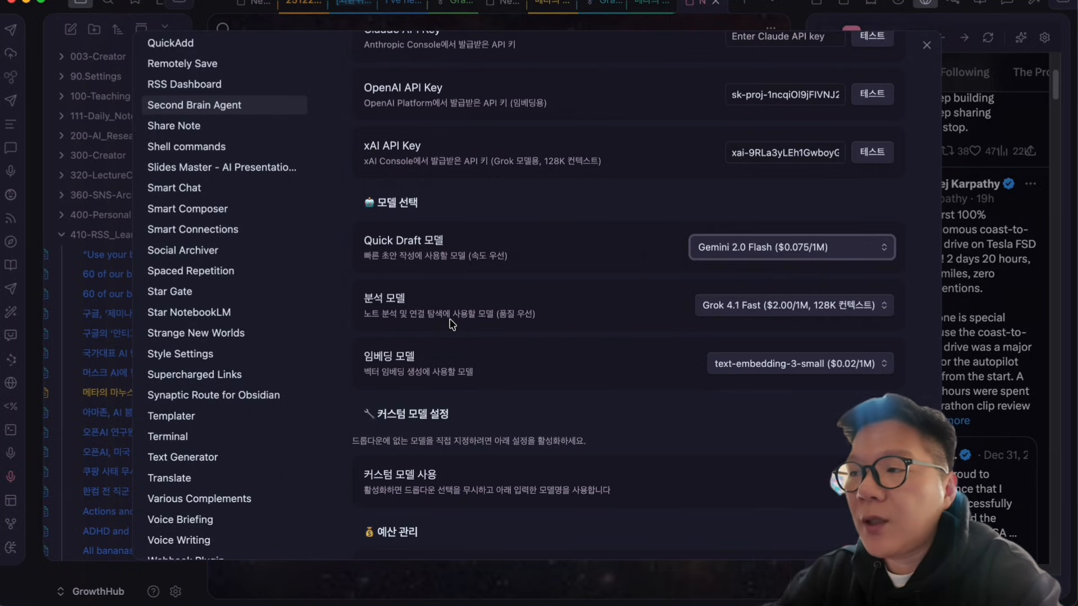
left_click(718, 307)
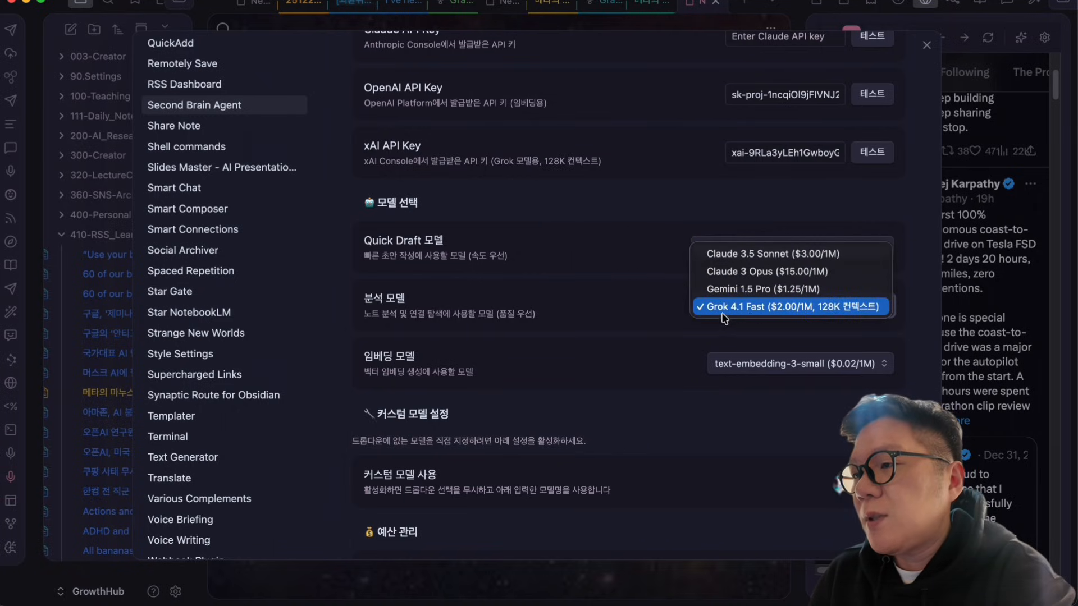
left_click(653, 320)
scroll(587, 359, "down", 2)
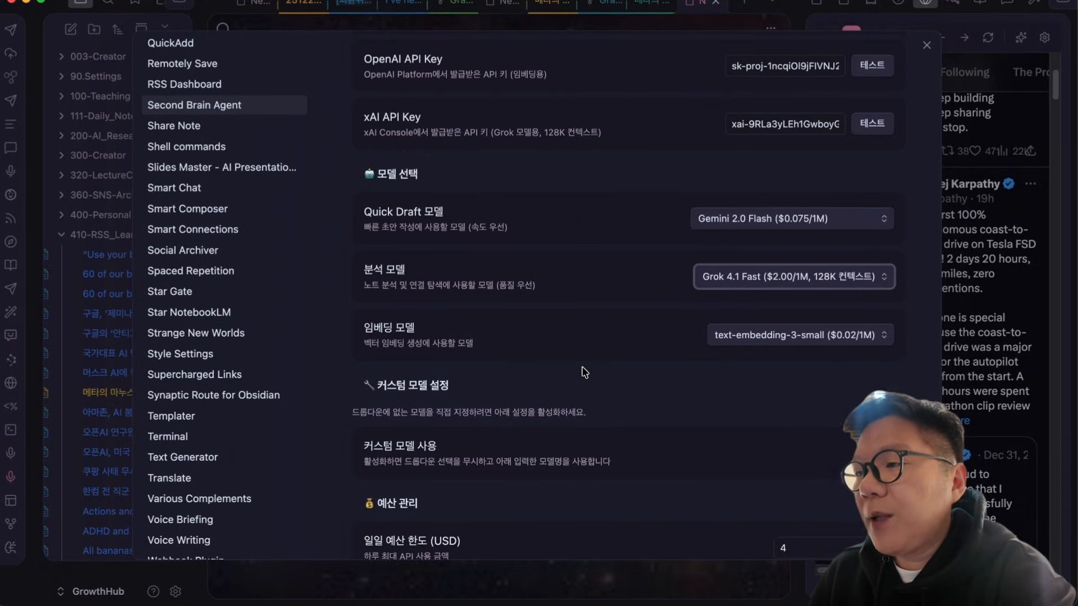
left_click(727, 327)
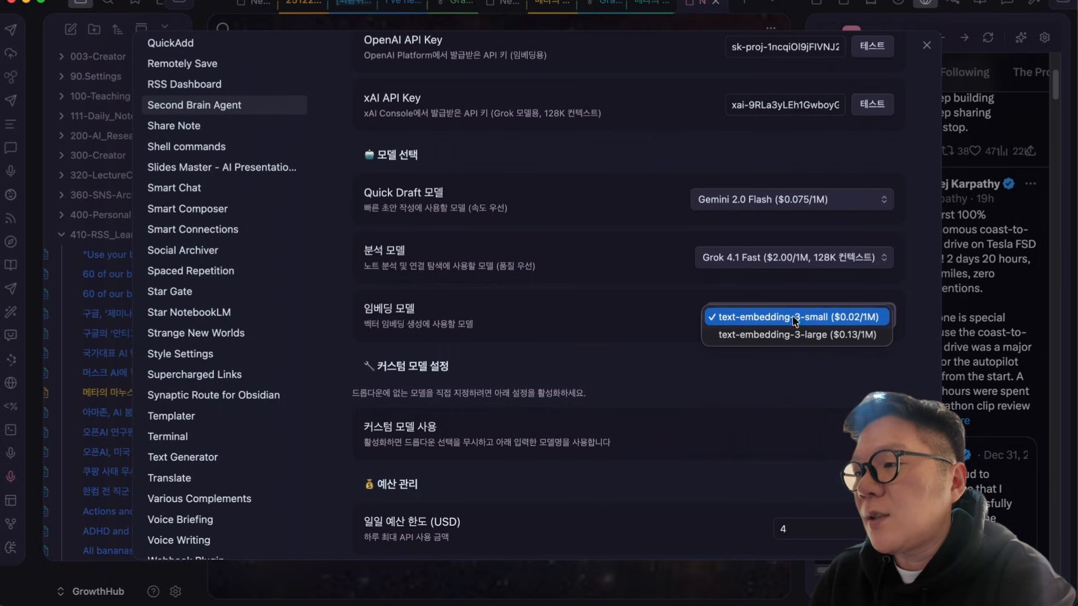
left_click(669, 318)
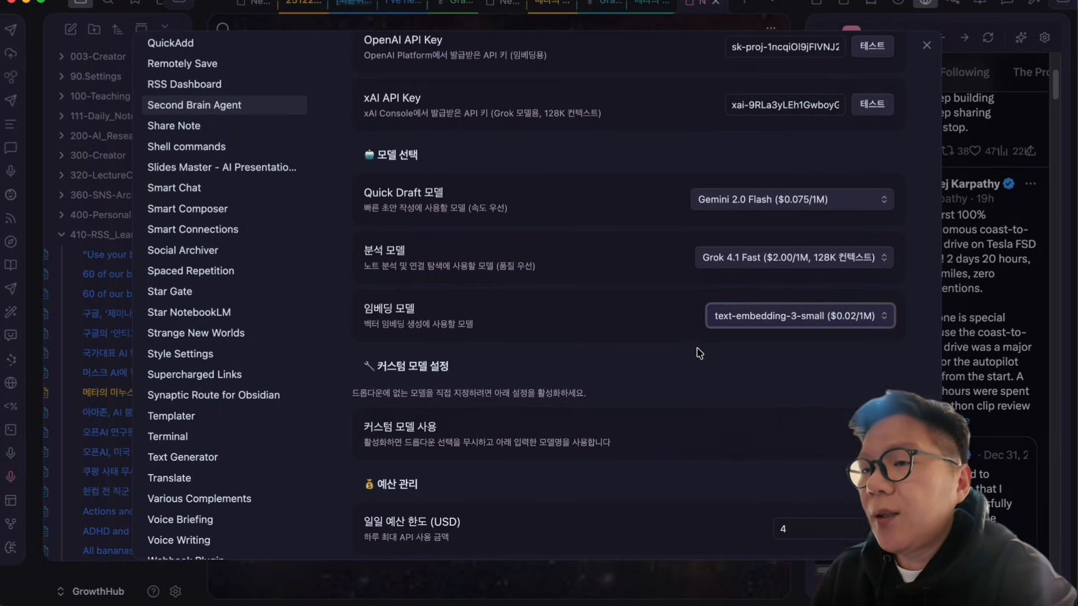
Step: Review the custom model and budget settings, and compare the selected models with the API keys they need
scroll(698, 353, "down", 5)
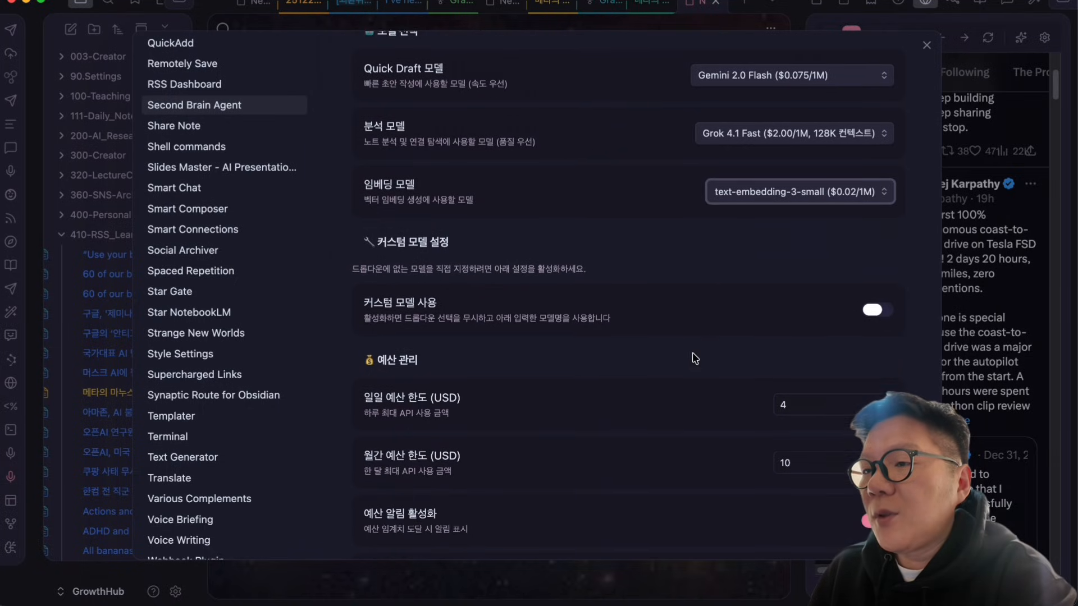
scroll(695, 358, "down", 1)
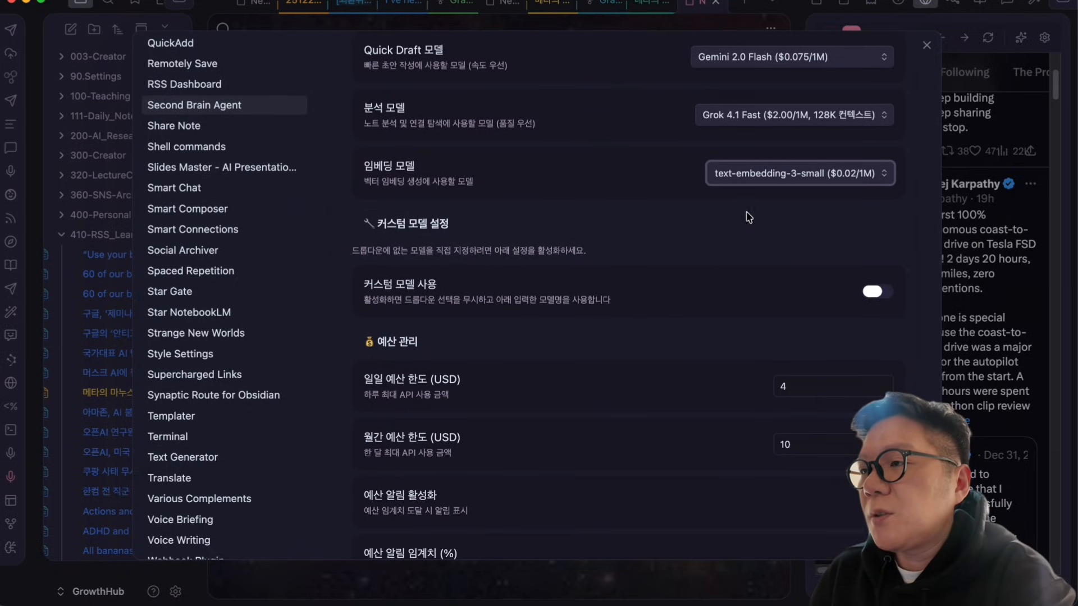
scroll(817, 301, "up", 4)
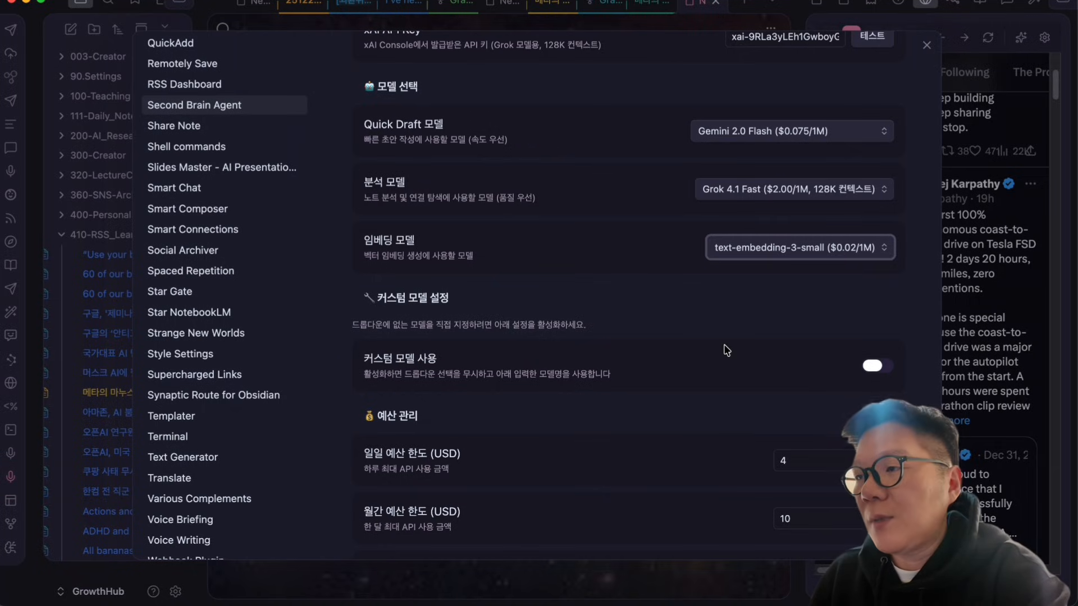
scroll(727, 350, "down", 3)
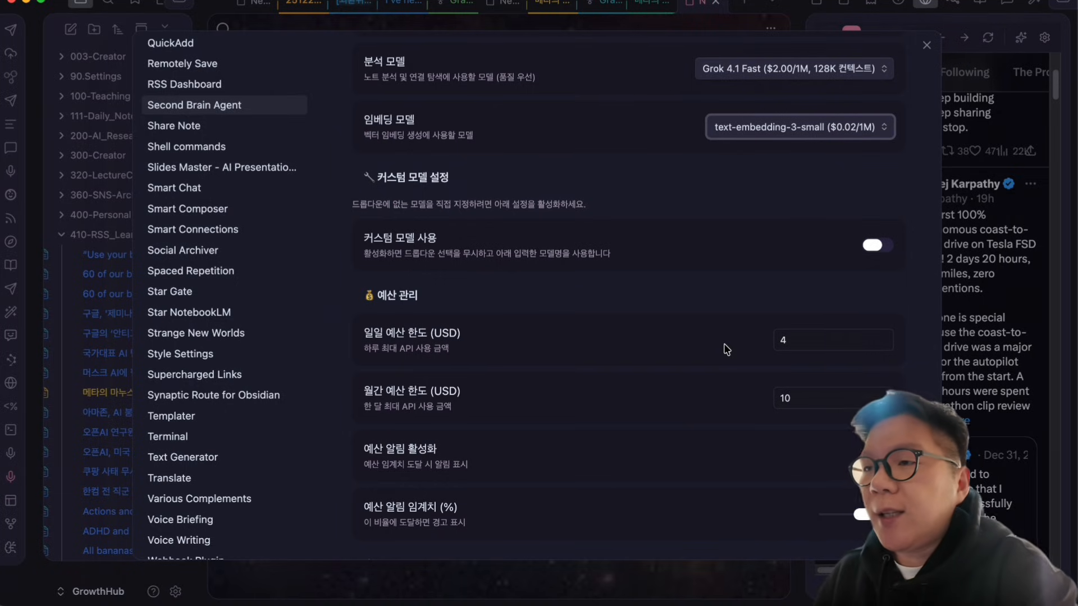
scroll(727, 351, "up", 6)
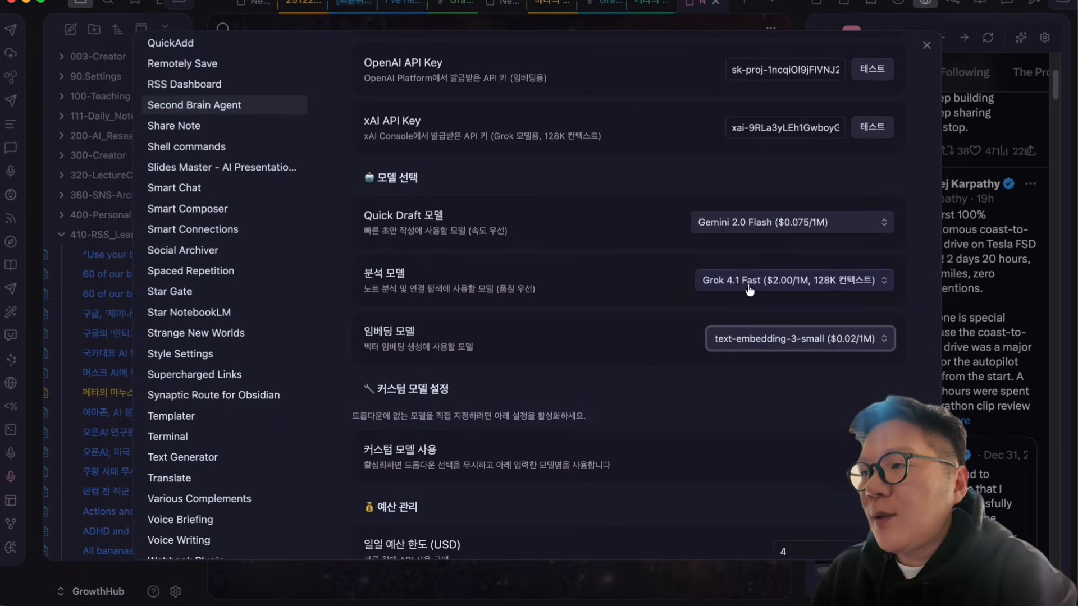
scroll(747, 296, "up", 2)
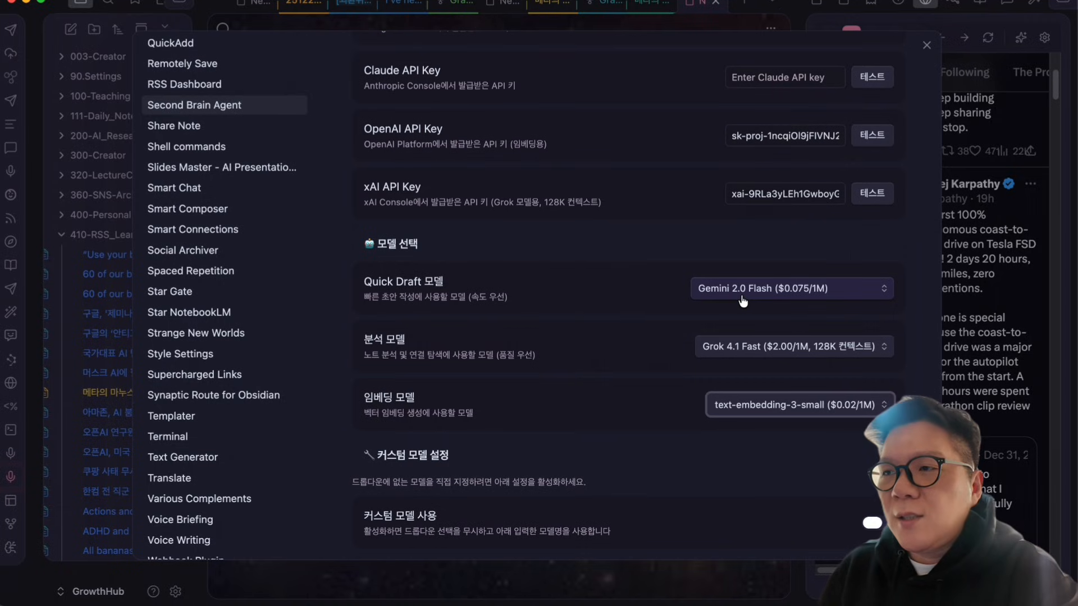
scroll(742, 302, "up", 2)
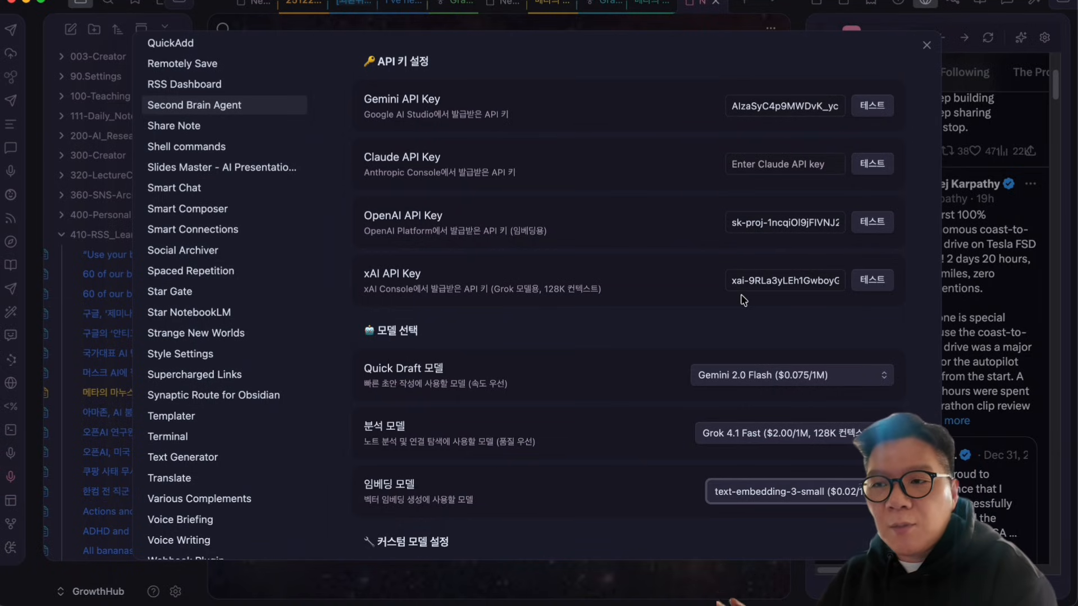
Step: Examine the plugin's statistics (통계) on indexing status, API usage and daily and monthly cost per task
scroll(609, 370, "down", 15)
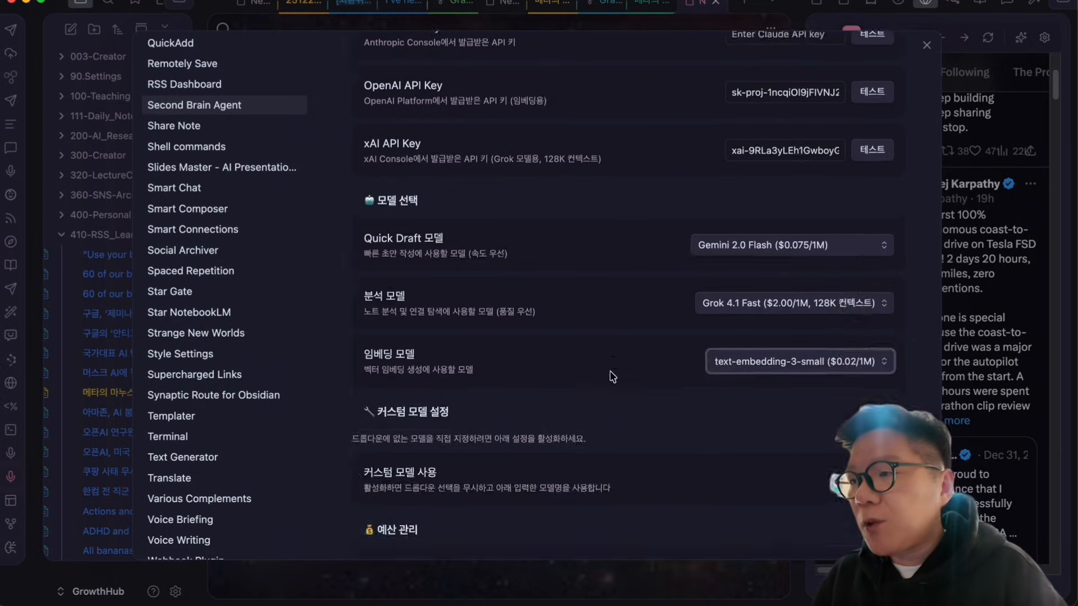
scroll(655, 369, "down", 7)
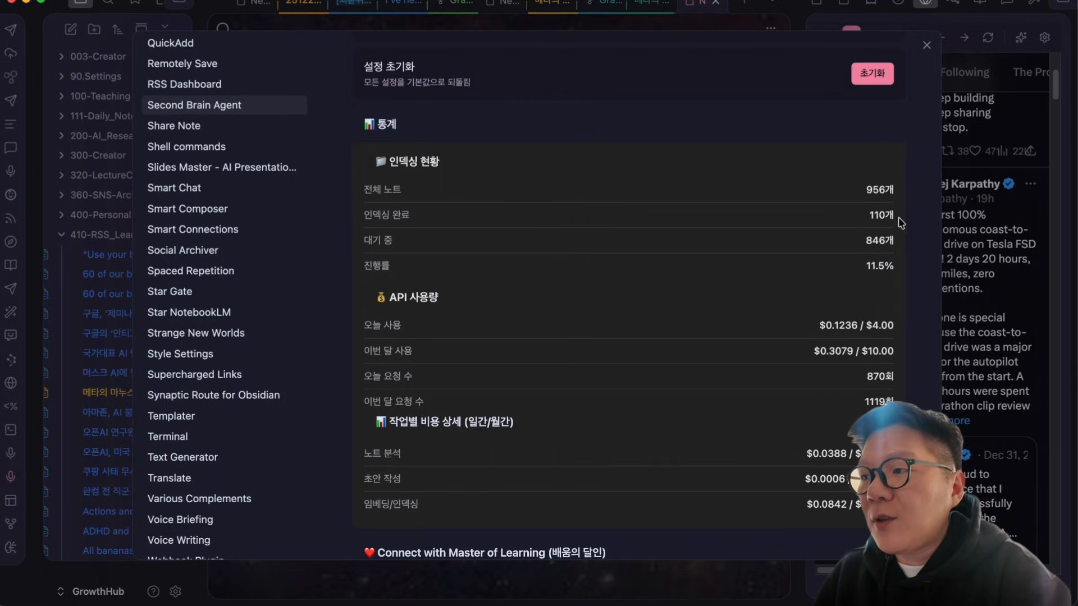
scroll(891, 266, "down", 1)
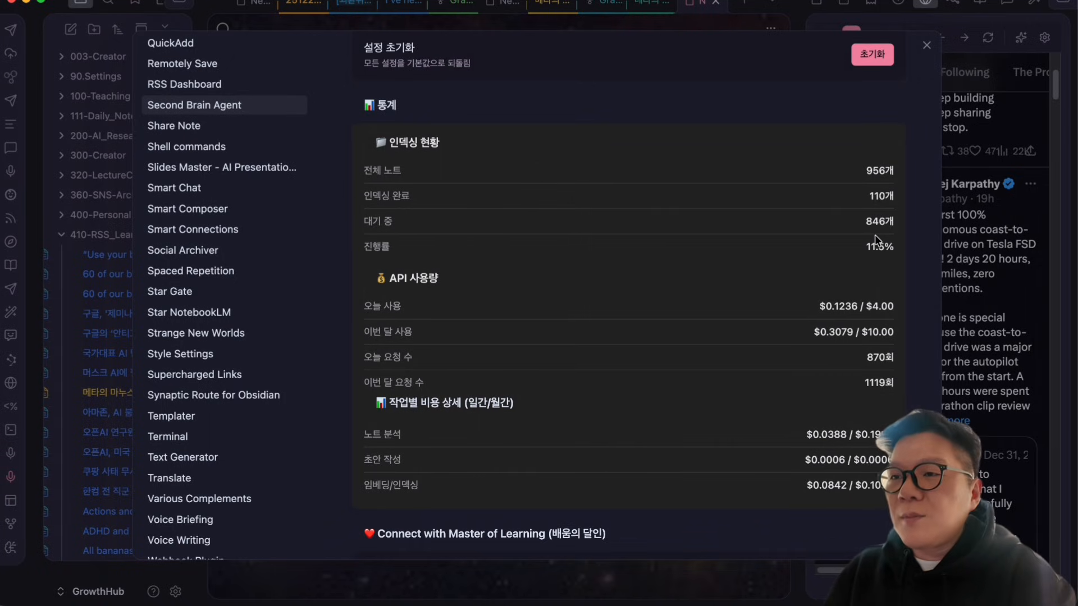
scroll(873, 242, "down", 1)
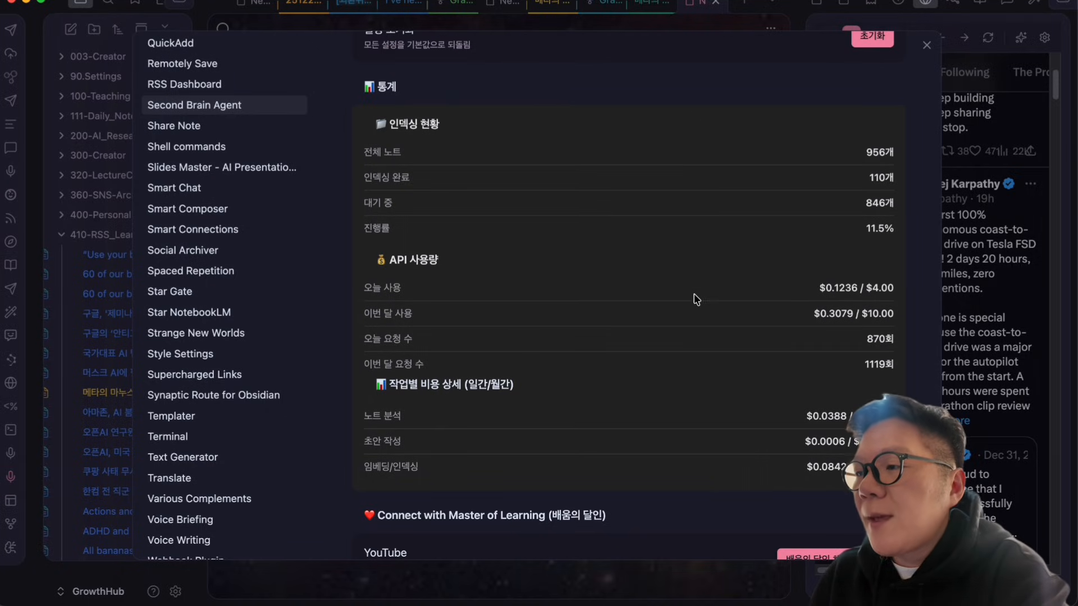
scroll(865, 320, "down", 1)
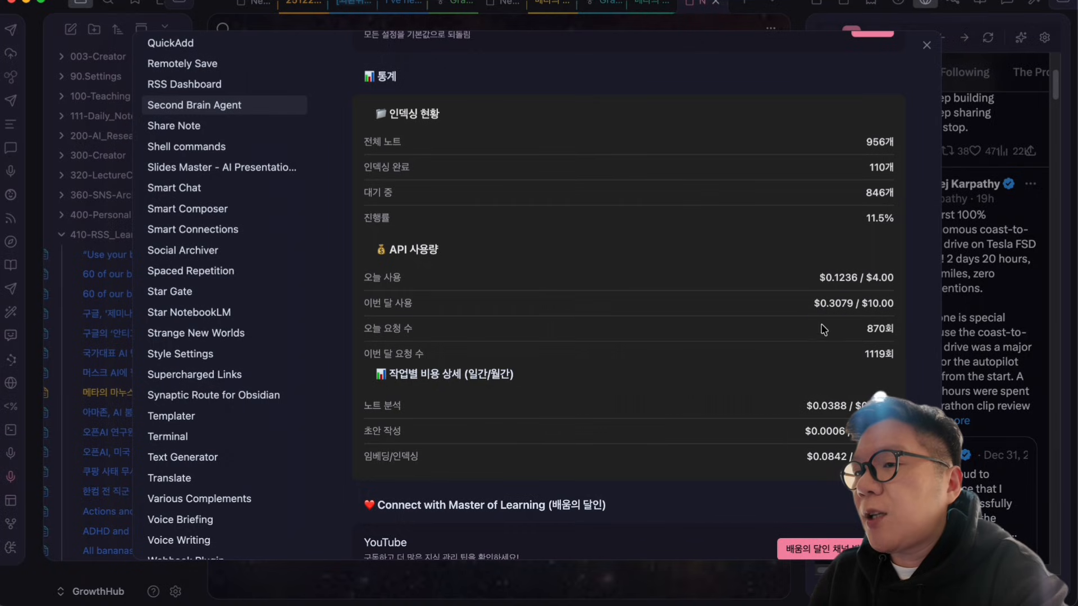
scroll(842, 314, "down", 3)
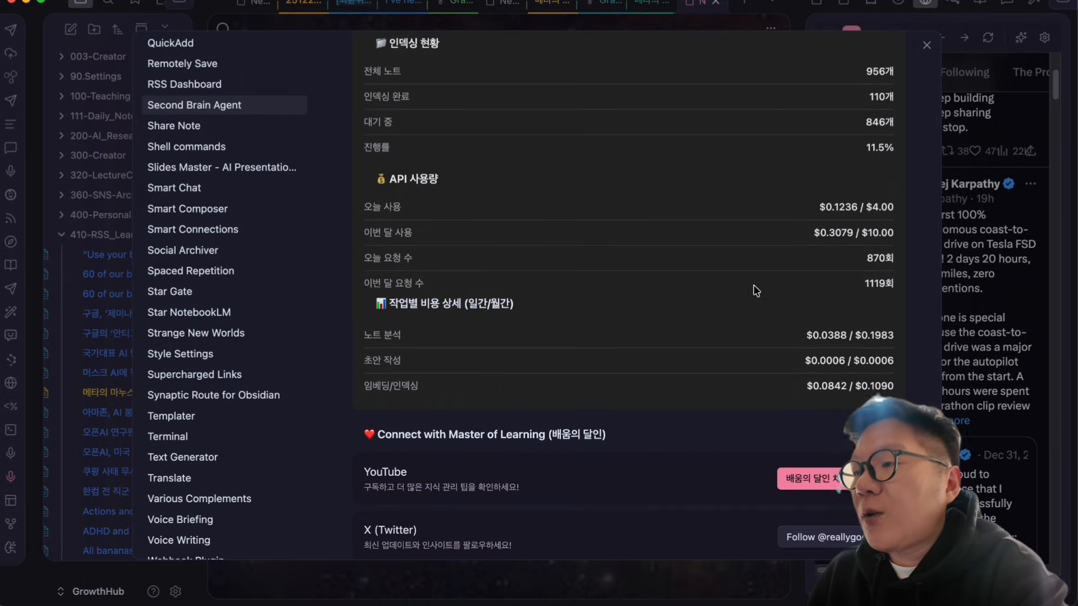
scroll(839, 268, "down", 3)
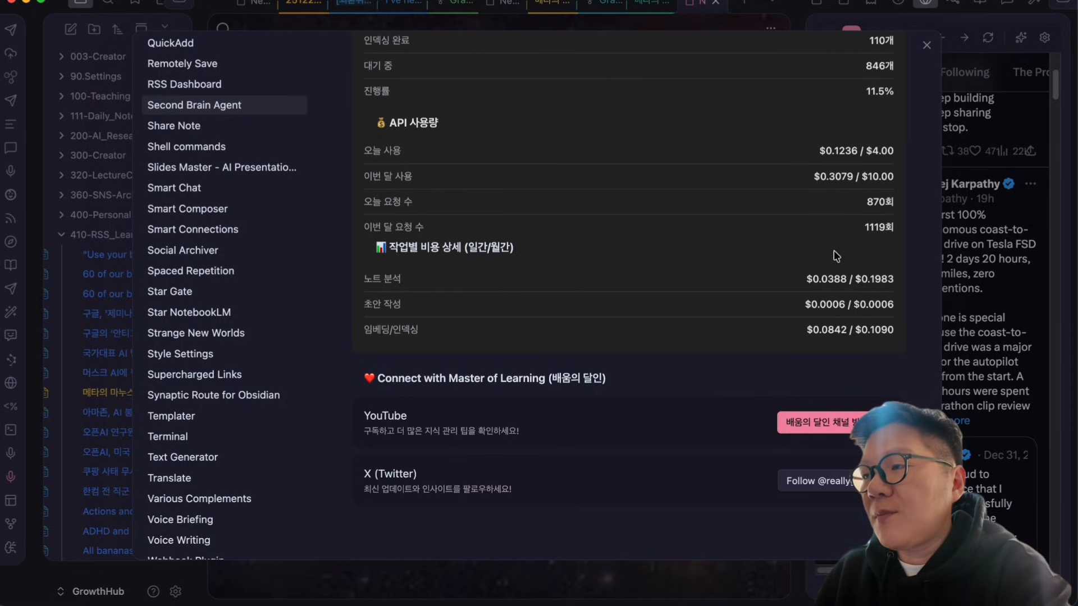
Step: Look over the plugin's indexing and reset actions, feature toggles, budget limits and processing settings (처리 설정)
scroll(836, 257, "up", 9)
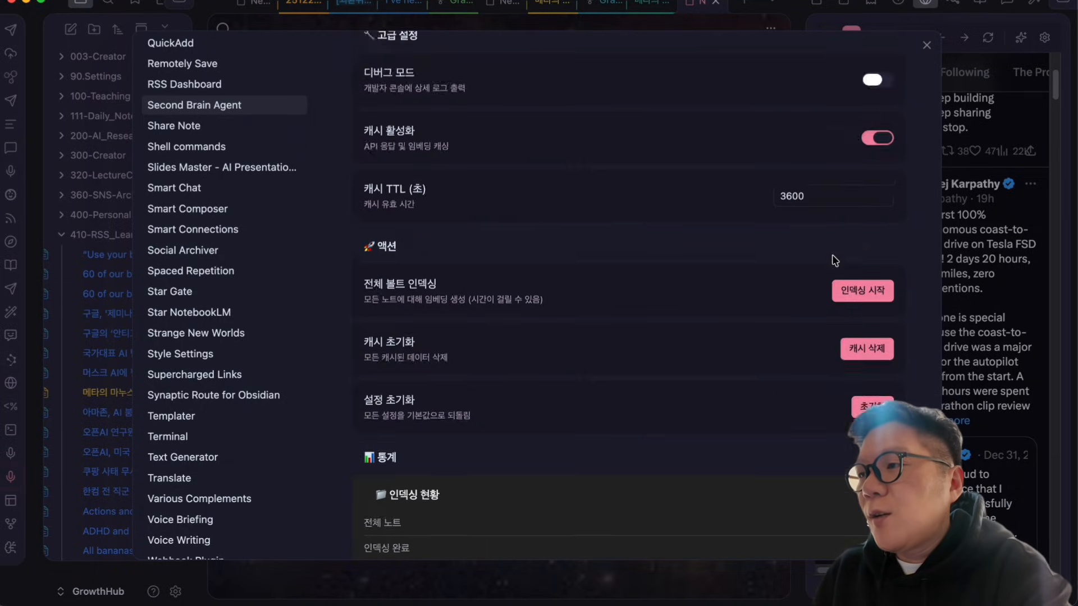
scroll(835, 260, "up", 8)
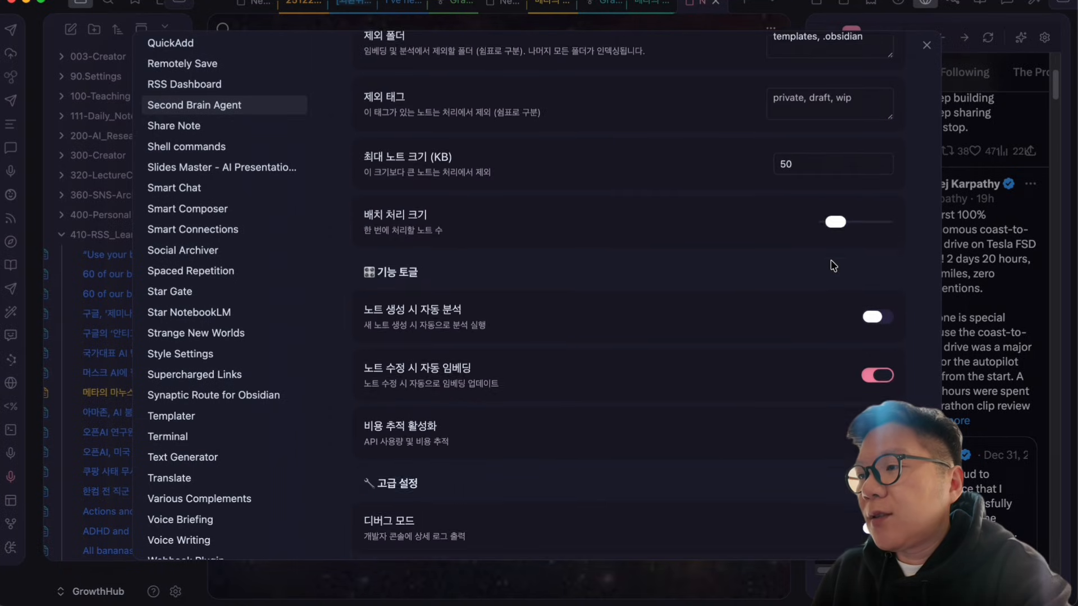
scroll(833, 265, "down", 10)
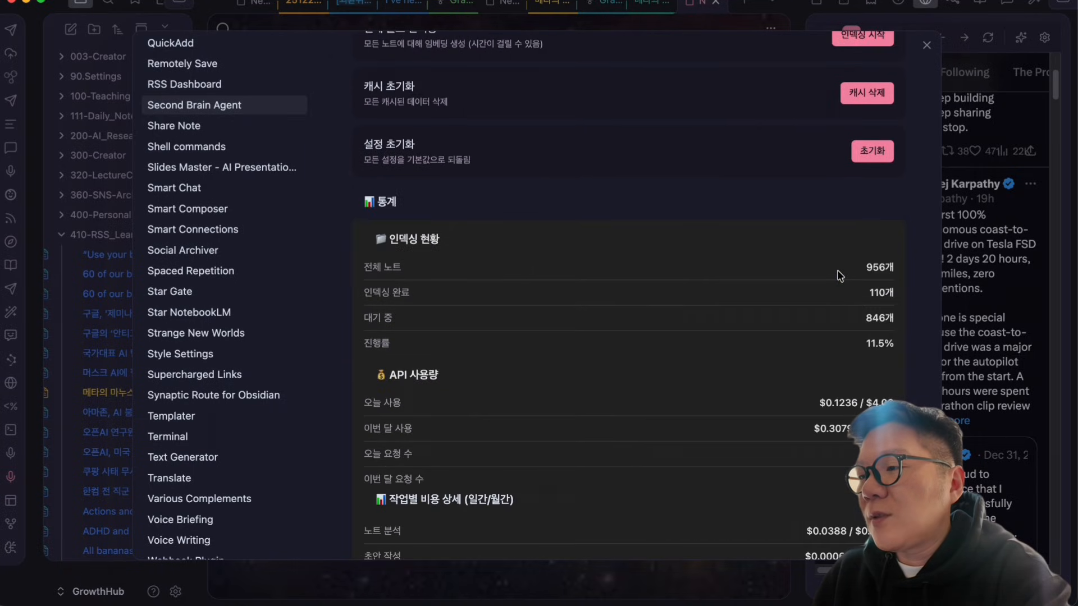
scroll(840, 275, "down", 3)
scroll(840, 280, "up", 10)
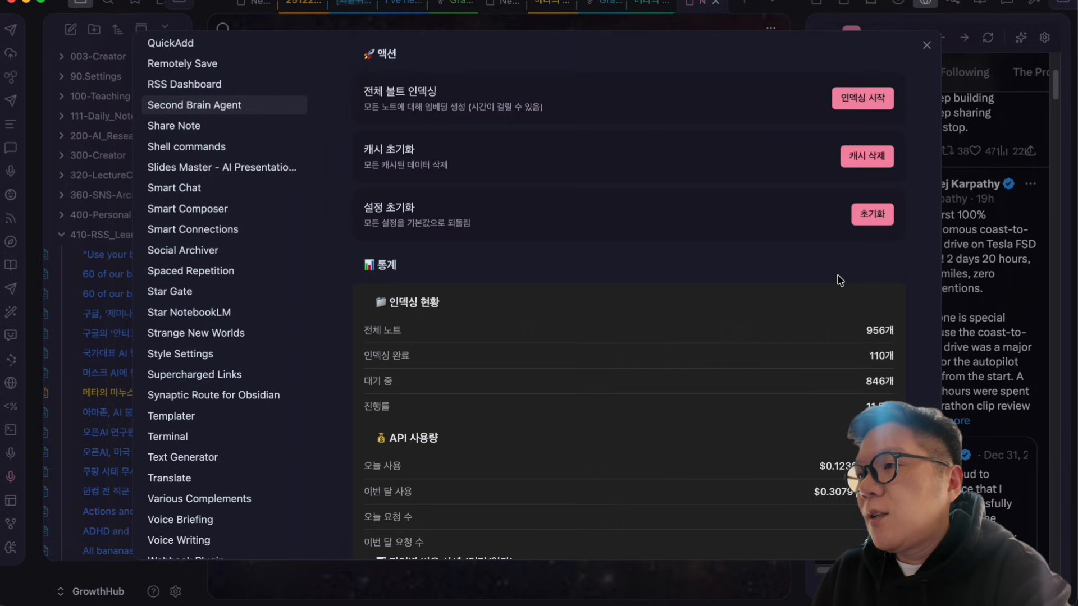
scroll(839, 280, "up", 3)
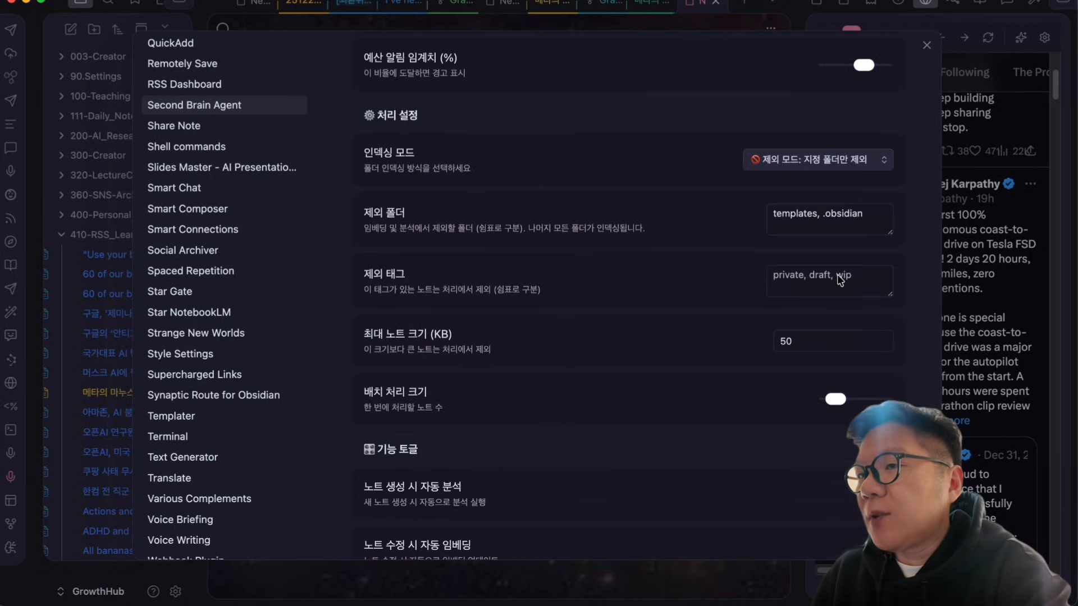
scroll(837, 275, "up", 6)
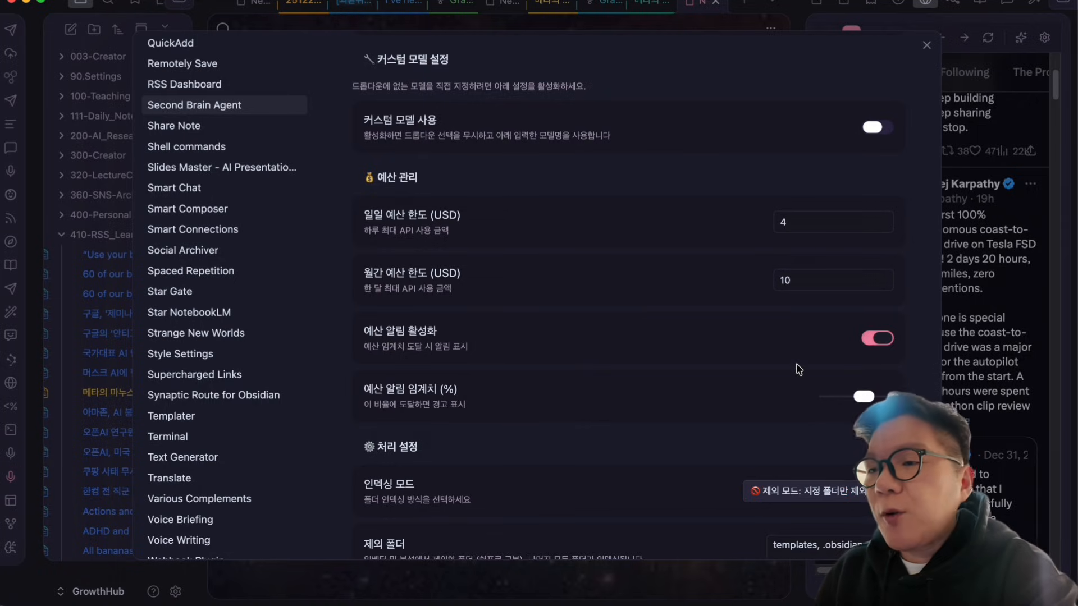
scroll(791, 334, "down", 5)
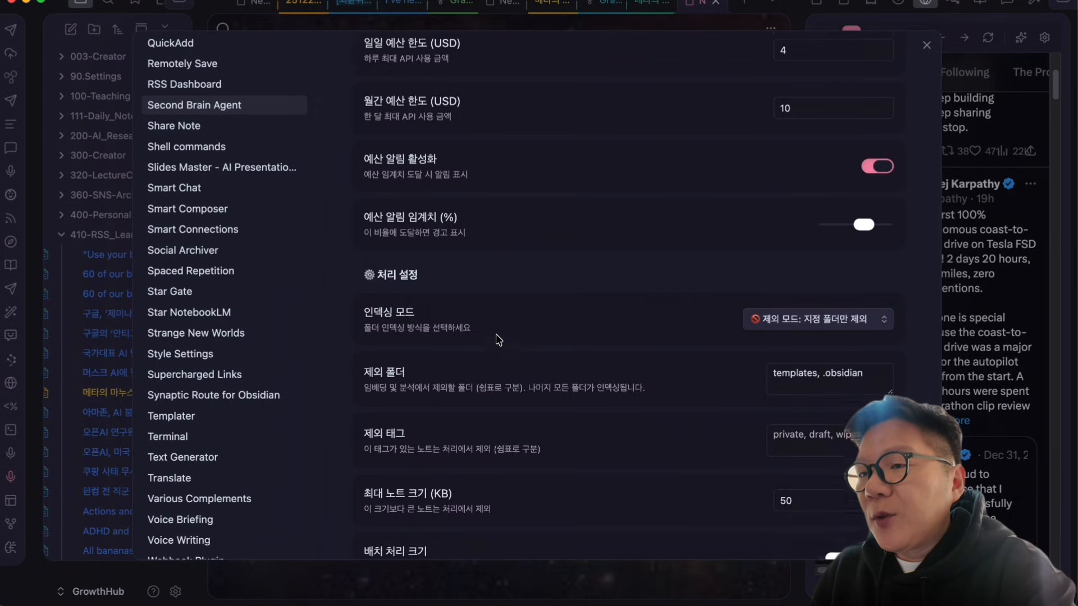
Step: Examine the exclude and include choices for the indexing mode (인덱싱 모드), keeping 제외 모드: 지정 폴더만 제외
scroll(426, 306, "down", 1)
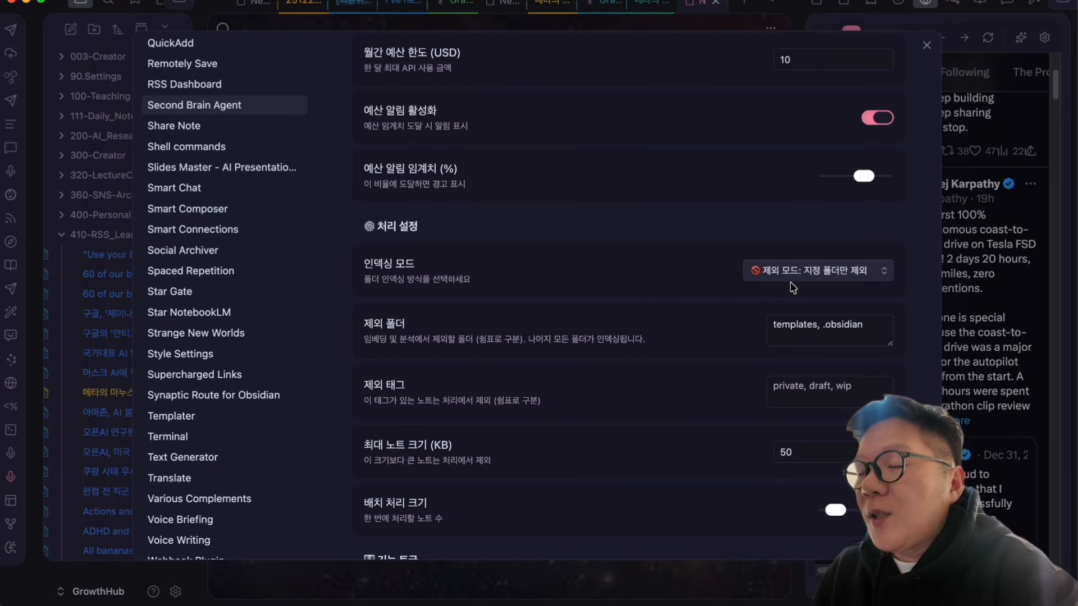
left_click(780, 280)
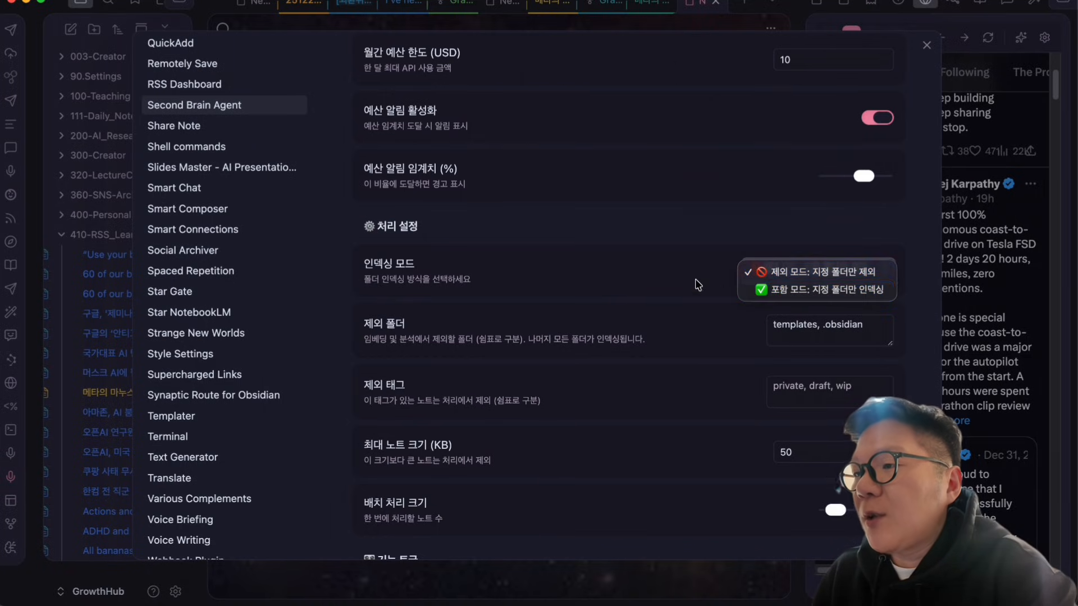
left_click(666, 270)
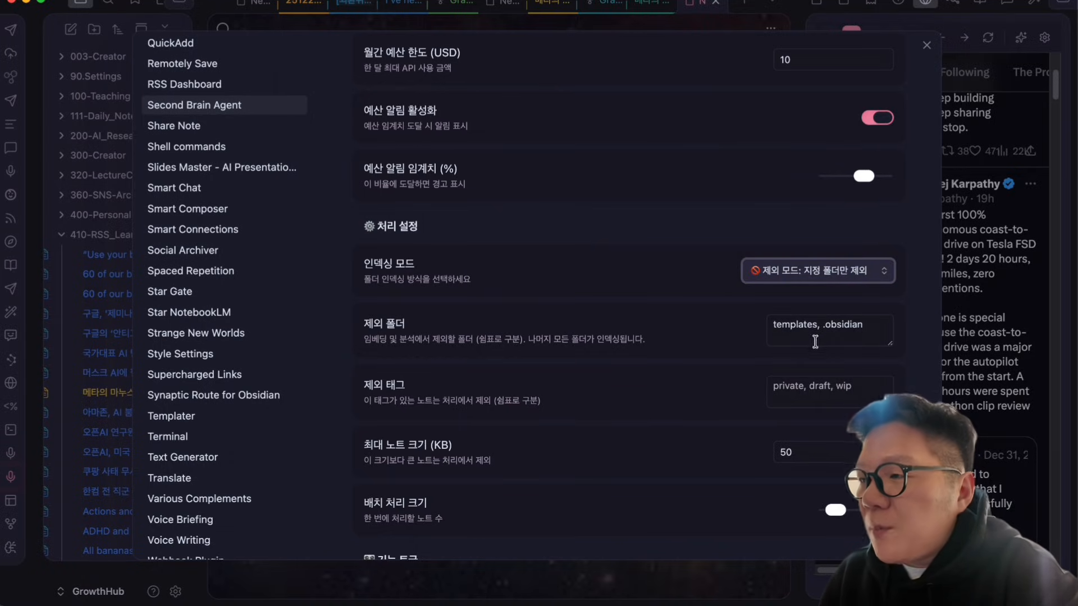
left_click(866, 268)
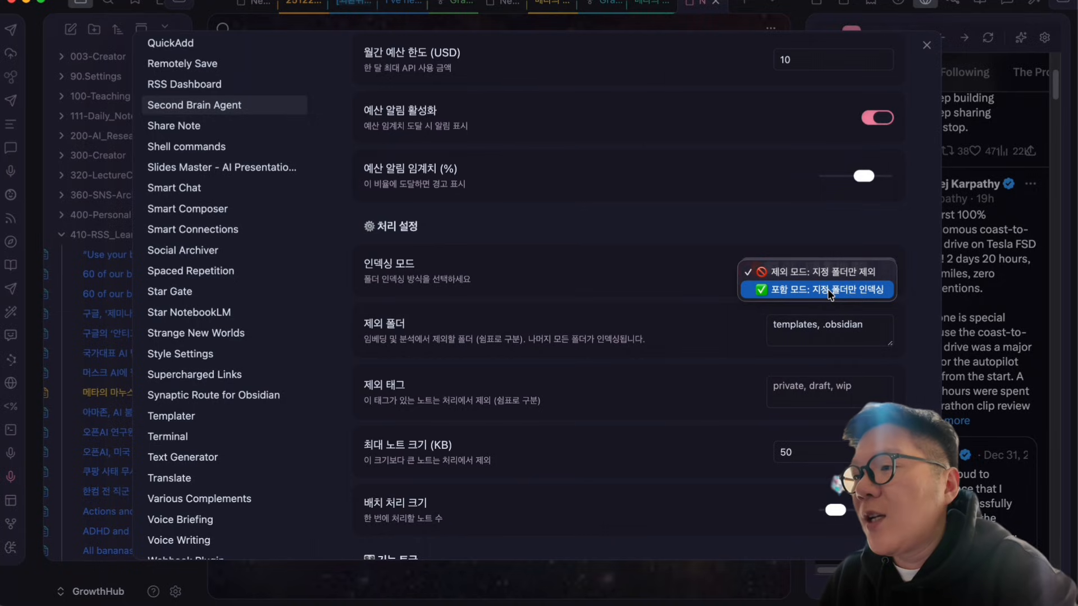
left_click(835, 238)
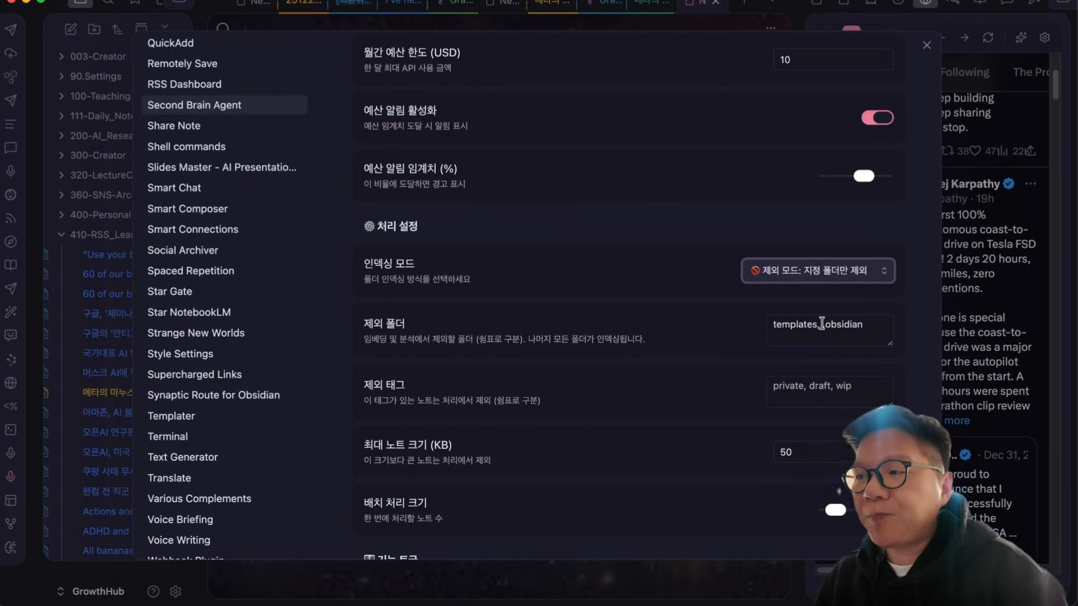
Step: Look over the excluded folders and tags, maximum note size, batch size and feature toggles (기능 토글)
scroll(829, 324, "down", 3)
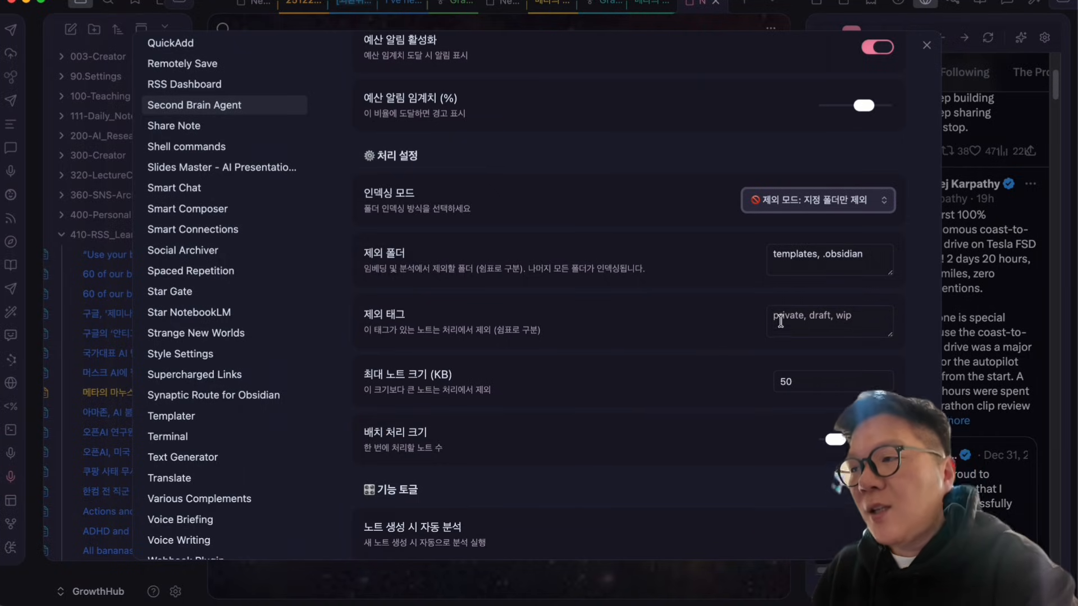
scroll(775, 335, "down", 3)
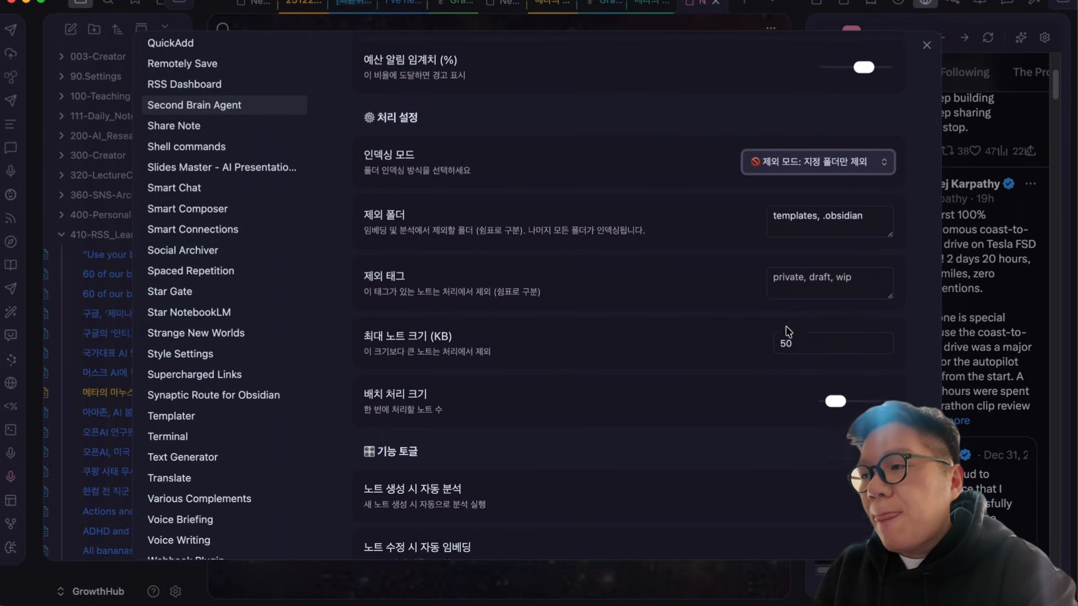
scroll(782, 335, "down", 5)
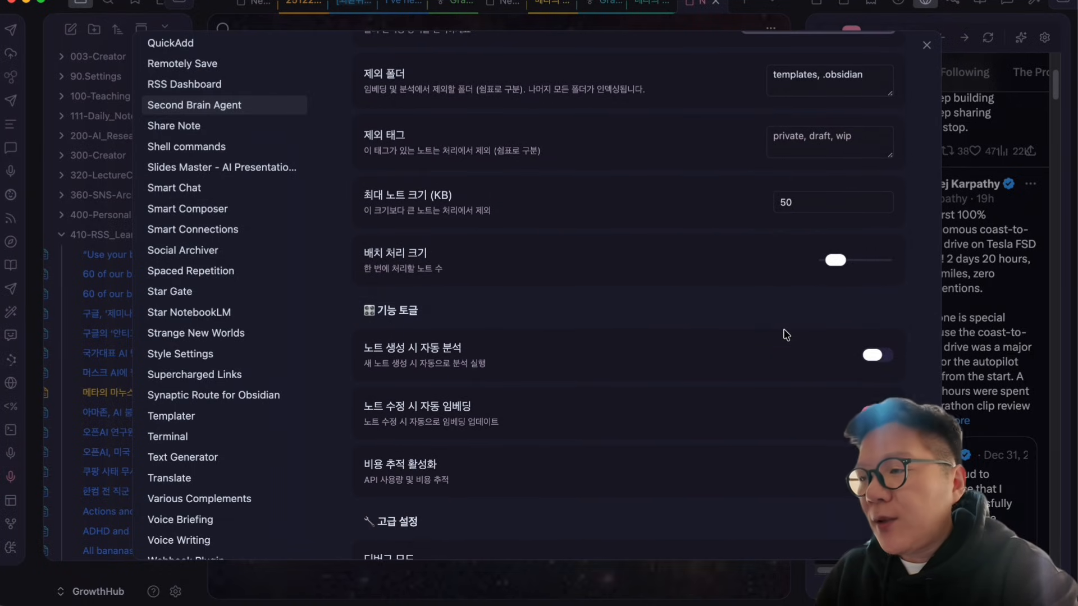
scroll(786, 335, "down", 5)
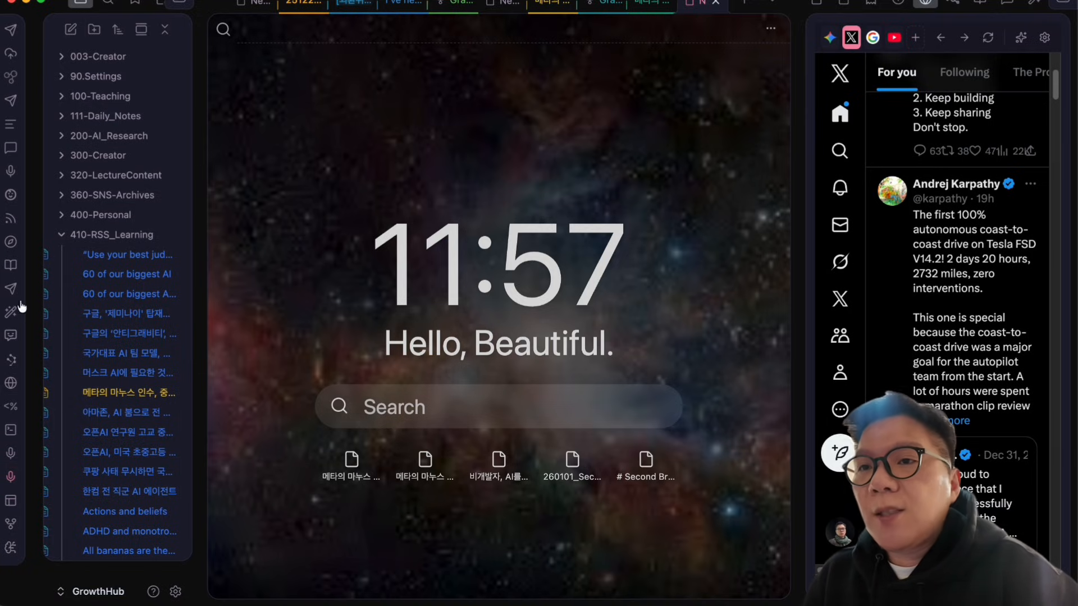
Step: Open the RSS Dashboard and bring up the article "1981 time machine" from the Seth's Blog feed
left_click(11, 218)
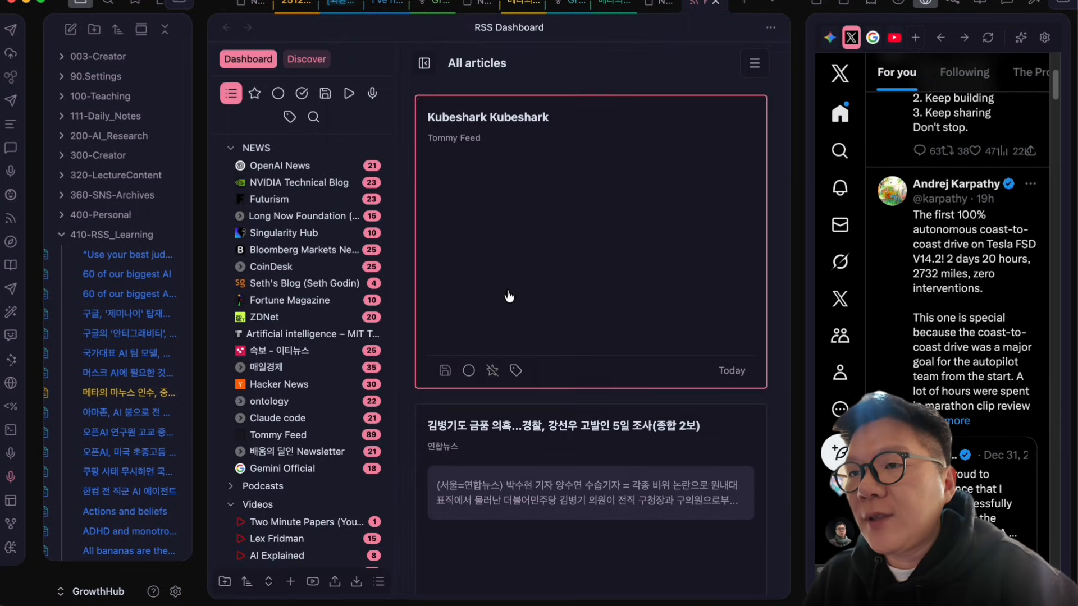
scroll(281, 280, "down", 1)
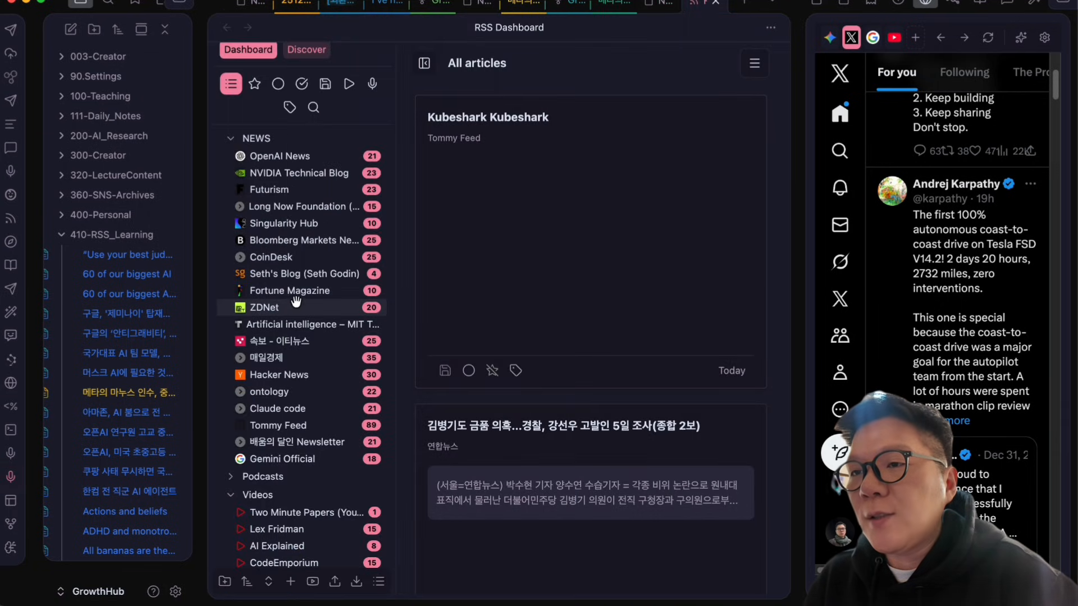
left_click(271, 275)
scroll(522, 286, "down", 2)
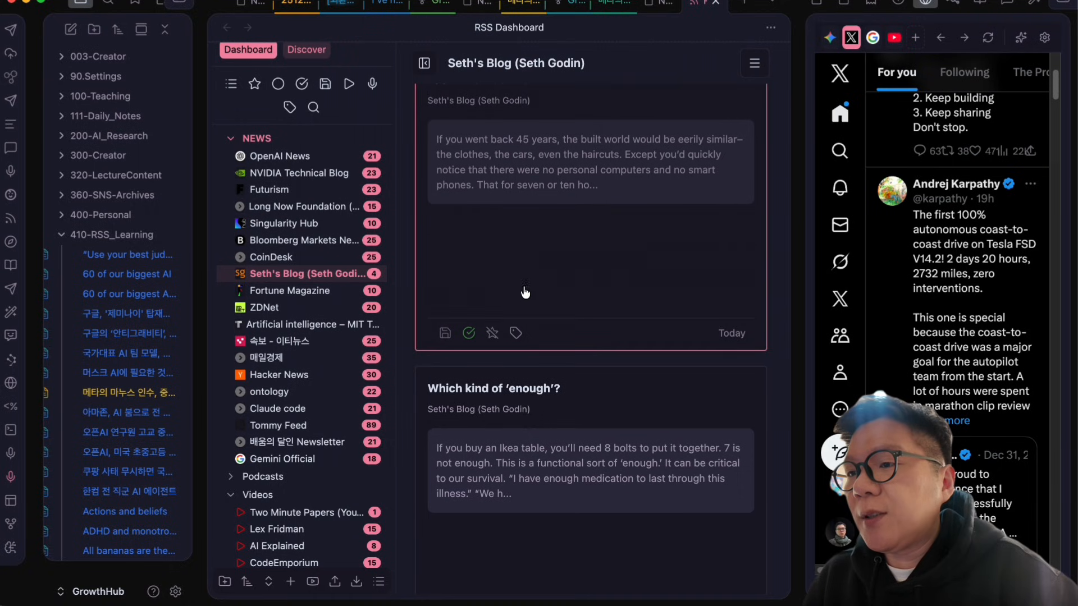
scroll(528, 303, "down", 1)
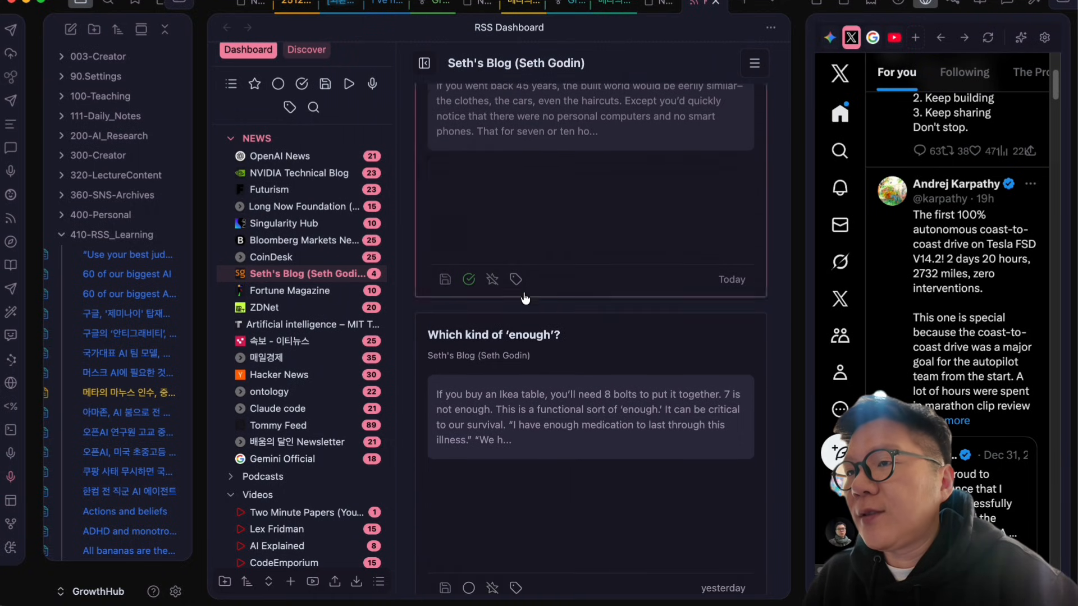
scroll(530, 287, "up", 2)
left_click(529, 286)
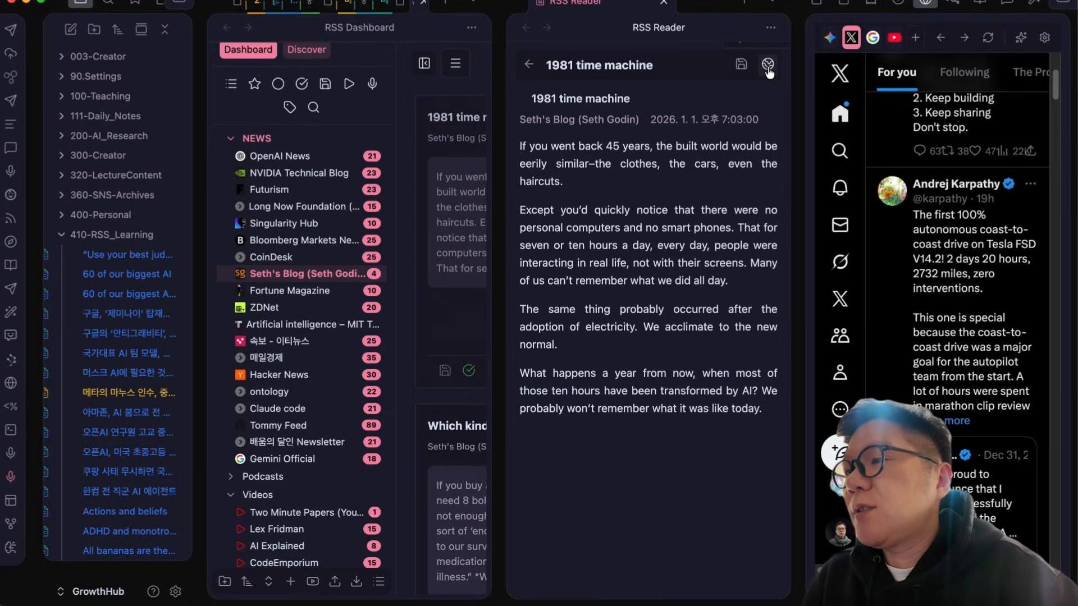
Step: Save the article to the custom folder 410-RSS_Learning and open the saved 1981 time machine note
left_click(741, 64)
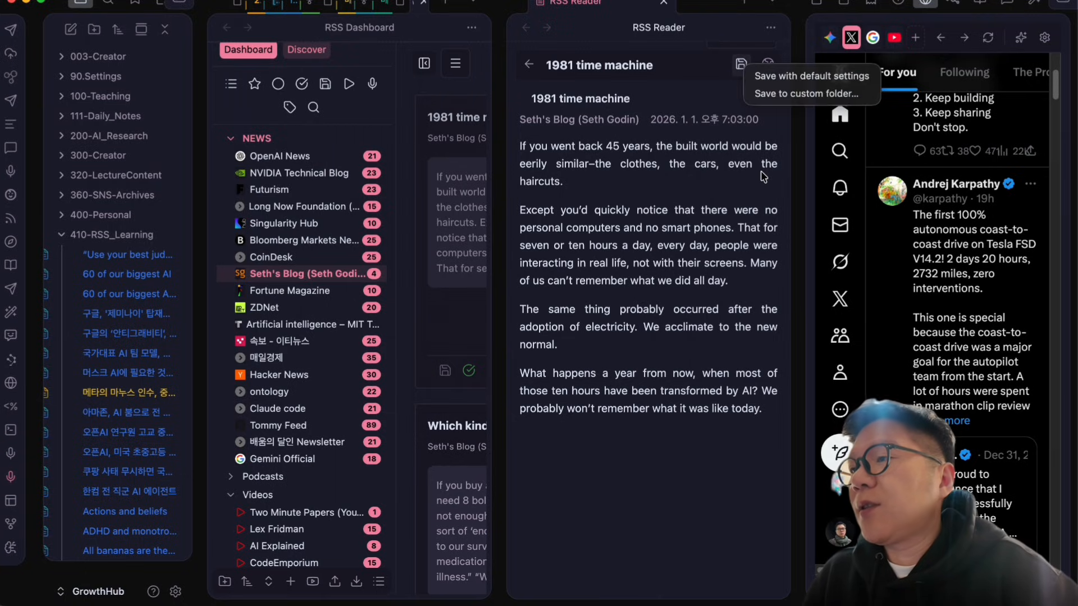
left_click(772, 94)
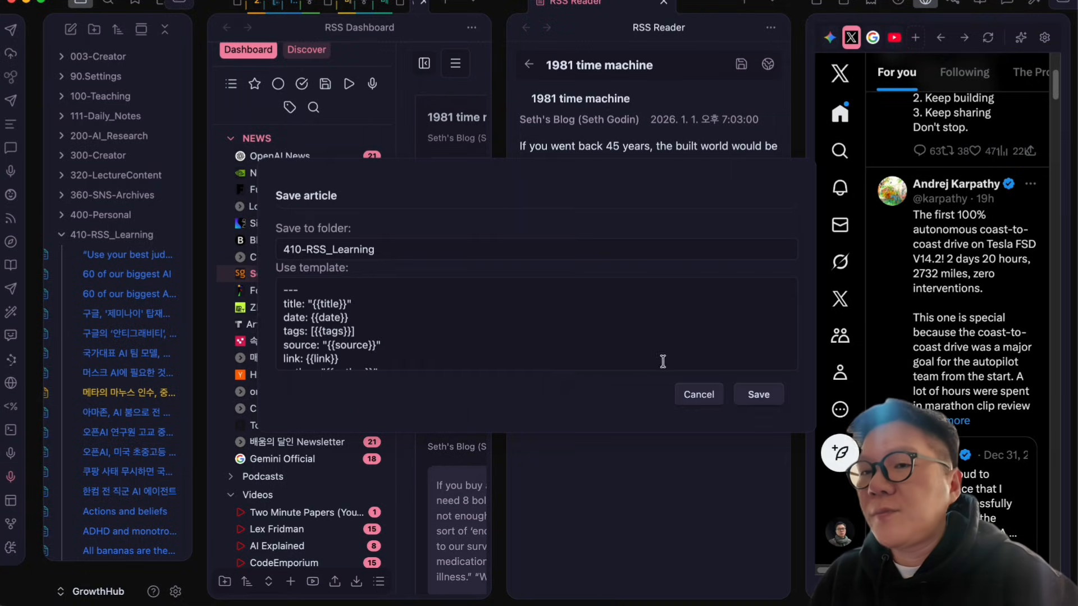
left_click(782, 395)
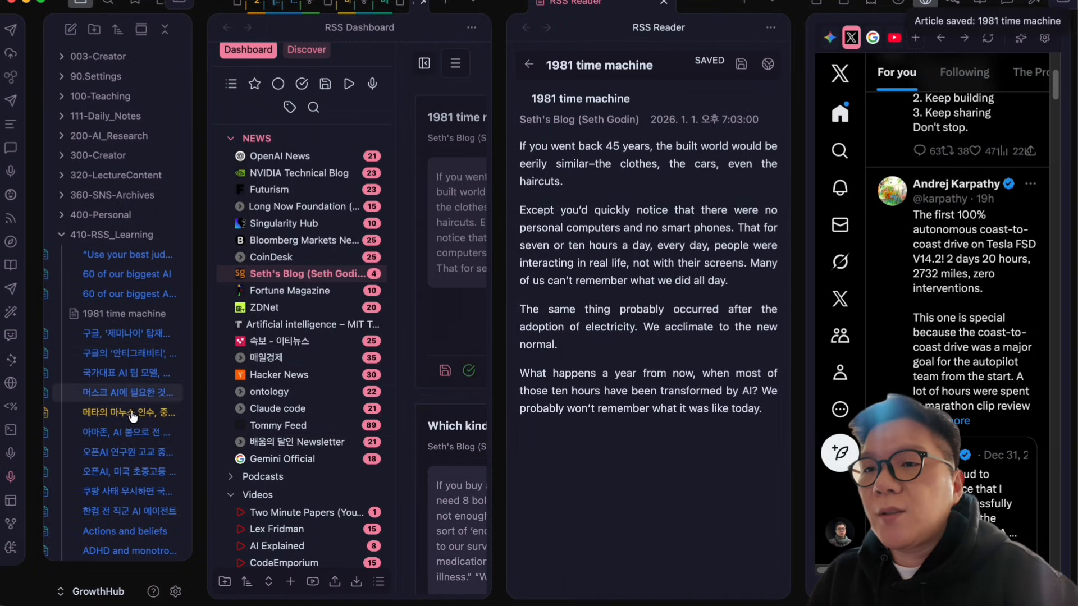
left_click(140, 316)
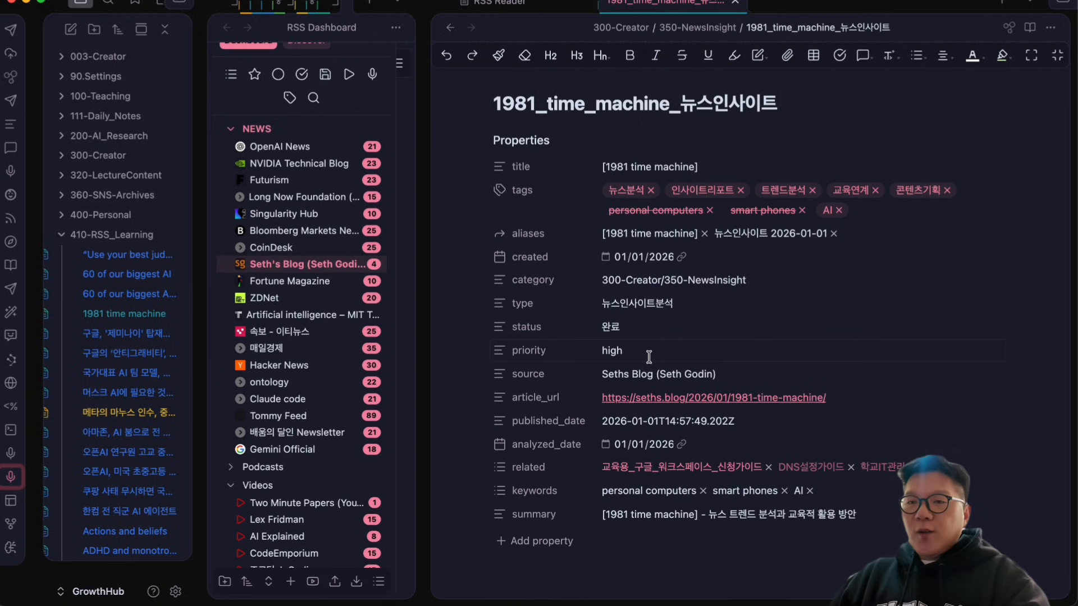
Step: Read through the 1981_time_machine_뉴스인사이트 note's properties, Korean summary, key points and three core keywords
scroll(648, 357, "down", 10)
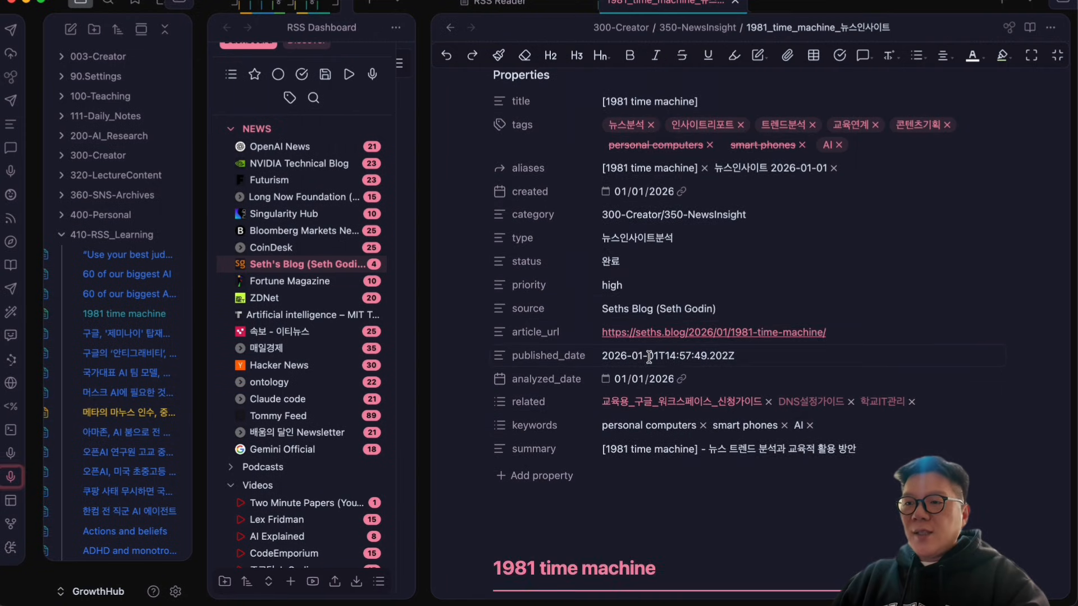
scroll(693, 362, "down", 5)
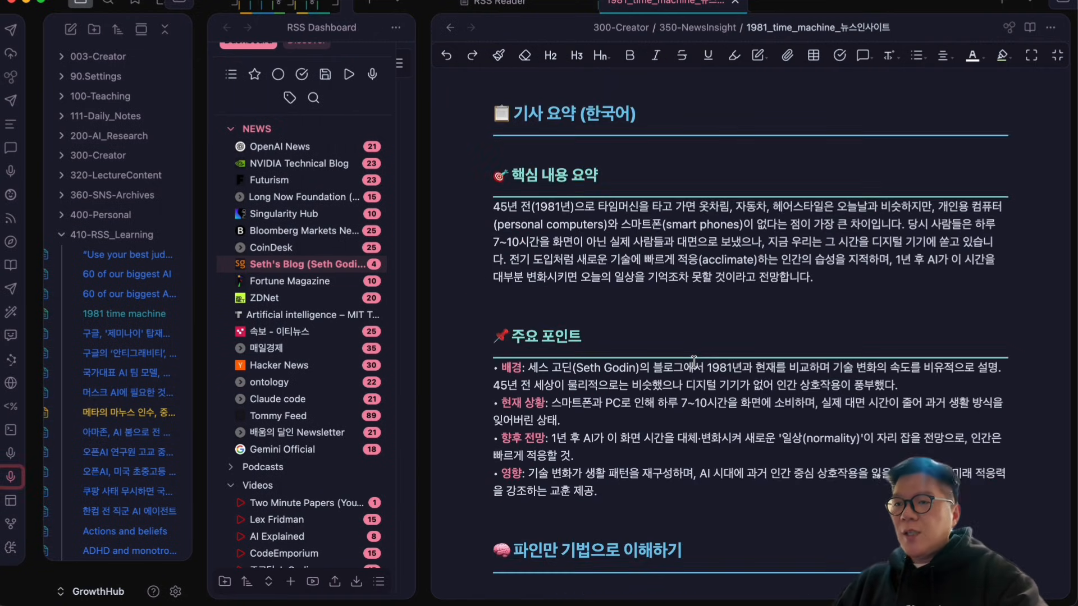
scroll(695, 376, "up", 2)
scroll(696, 392, "down", 3)
scroll(696, 391, "down", 12)
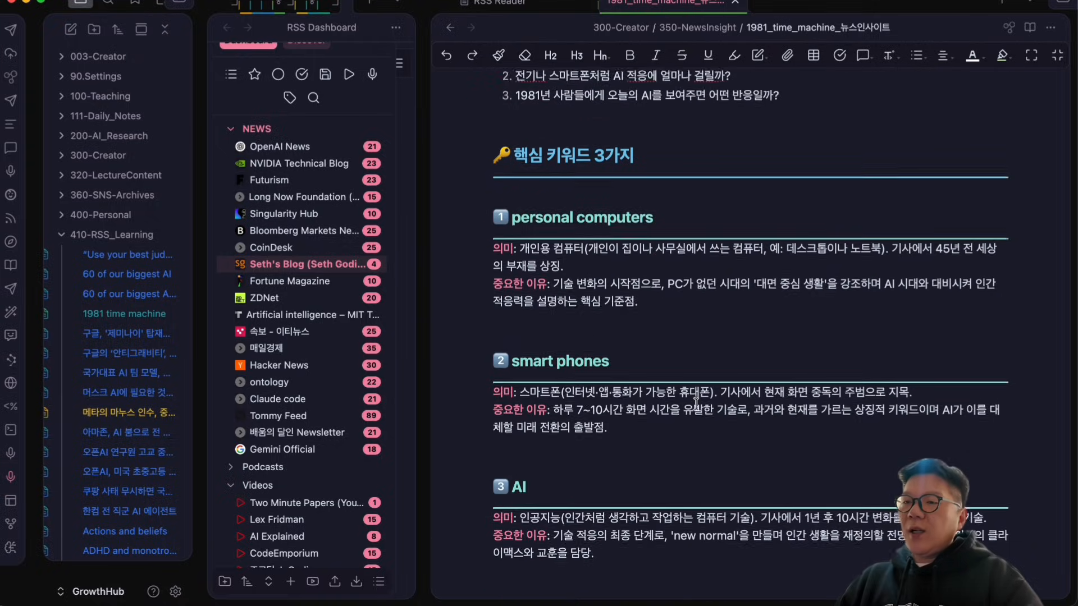
left_click(553, 418)
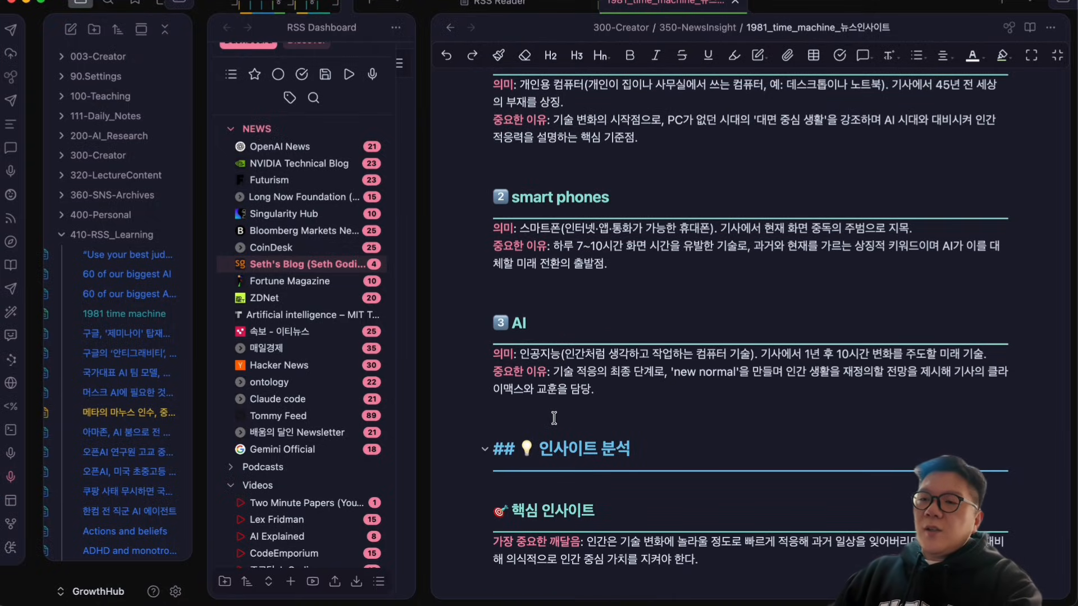
Step: Index the current insight note with Second Brain Agent and run its connection analysis (연결 분석), closing the finished dialog
left_click(13, 553)
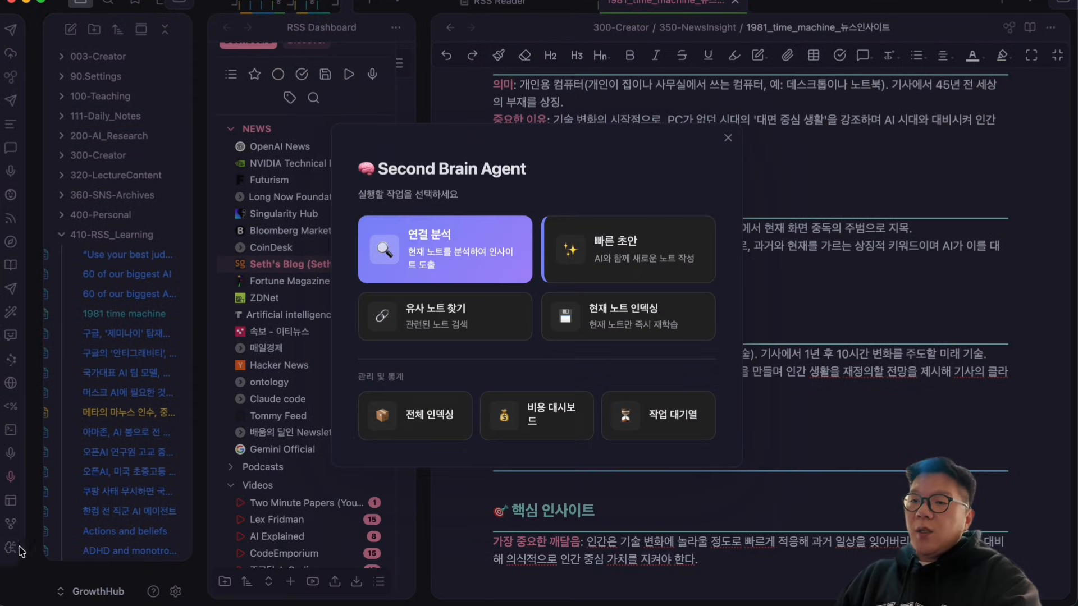
left_click(617, 324)
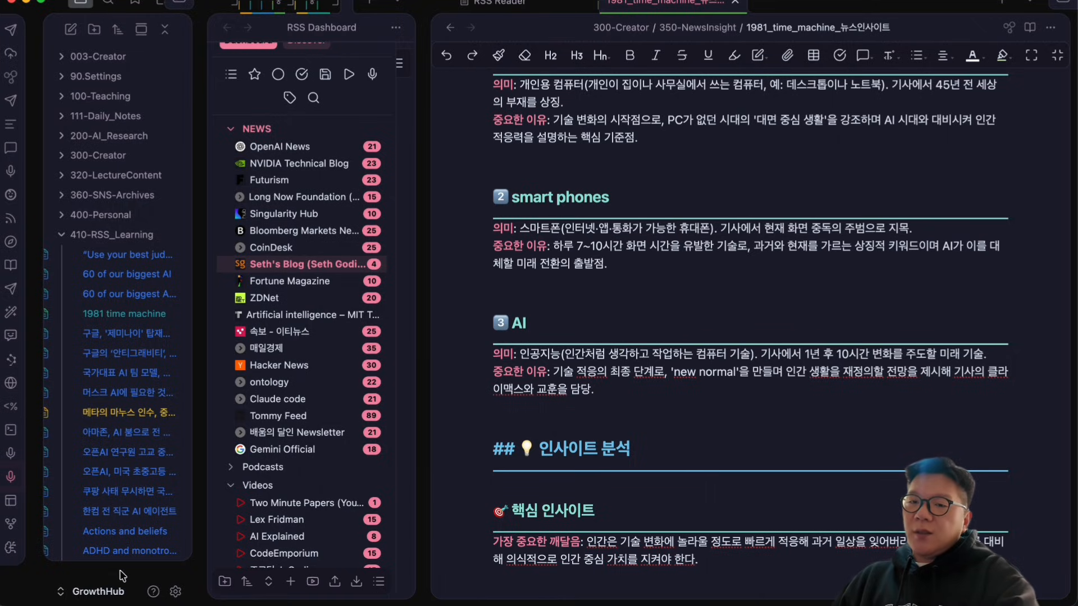
left_click(10, 548)
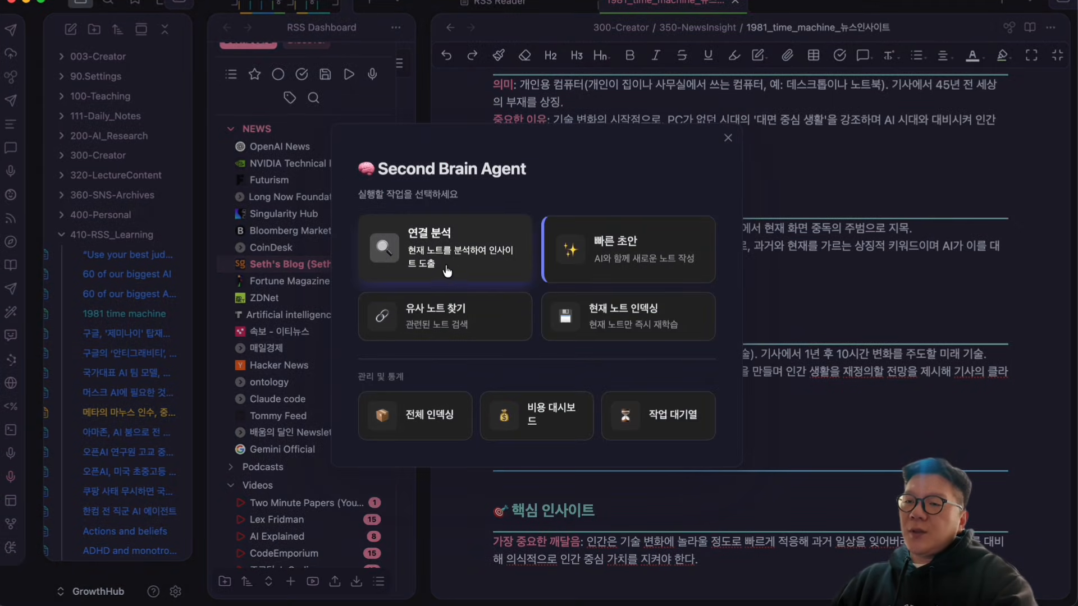
left_click(424, 258)
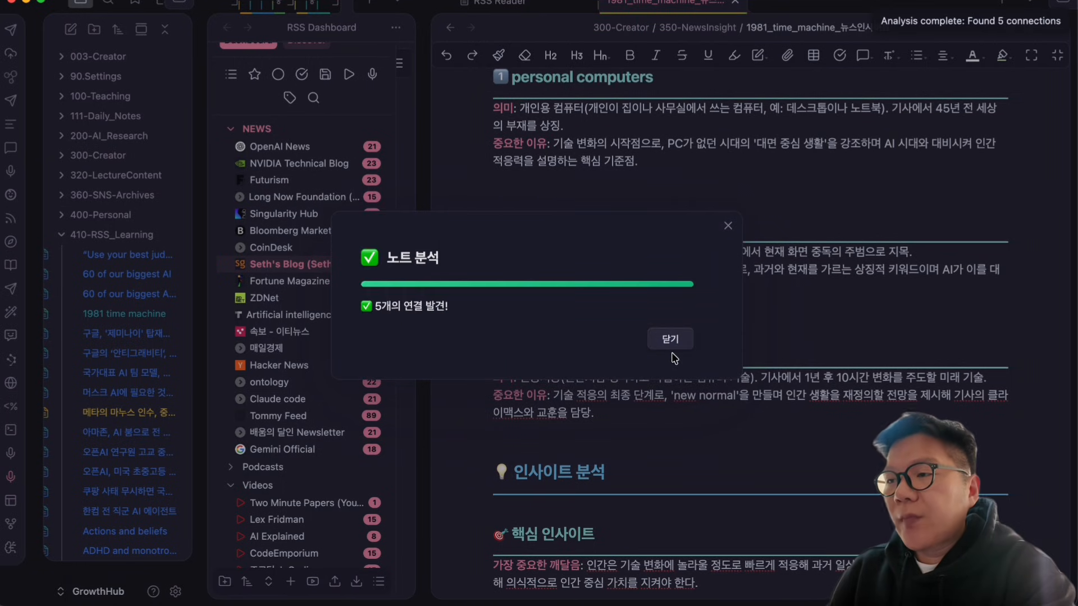
left_click(670, 338)
Step: Examine the note's Connected Insights section, checking the analysis cost and the first related note's link, reasoning and confidence
scroll(676, 356, "down", 15)
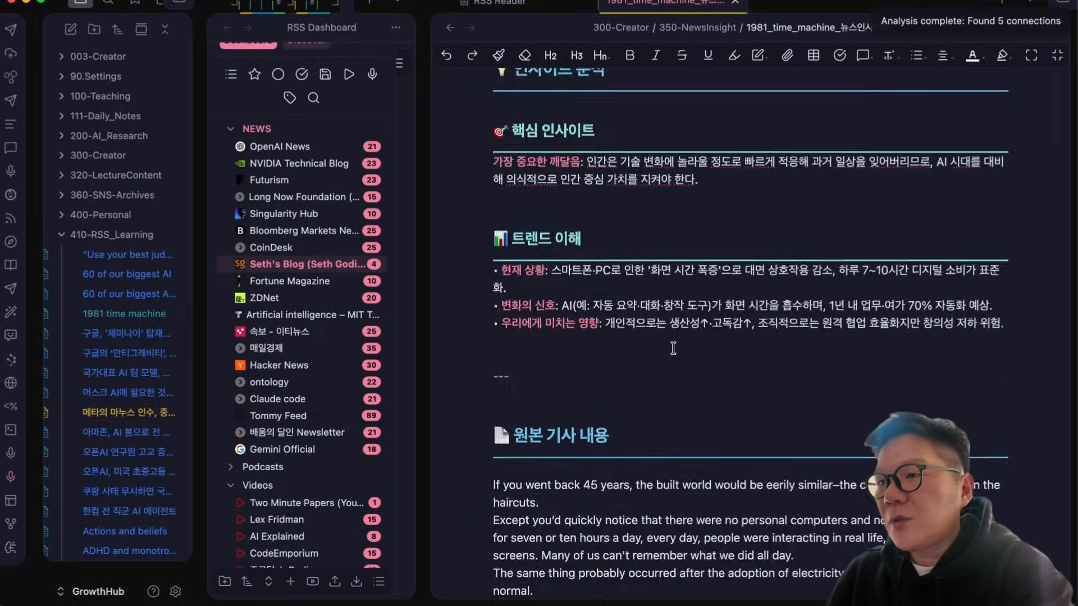
scroll(676, 358, "down", 5)
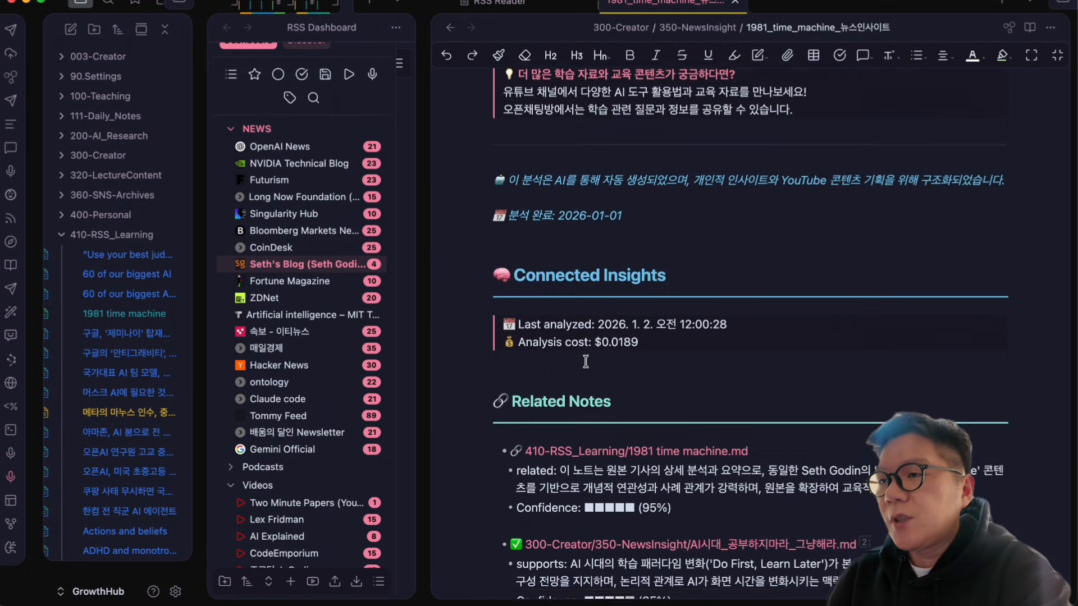
scroll(583, 257, "down", 2)
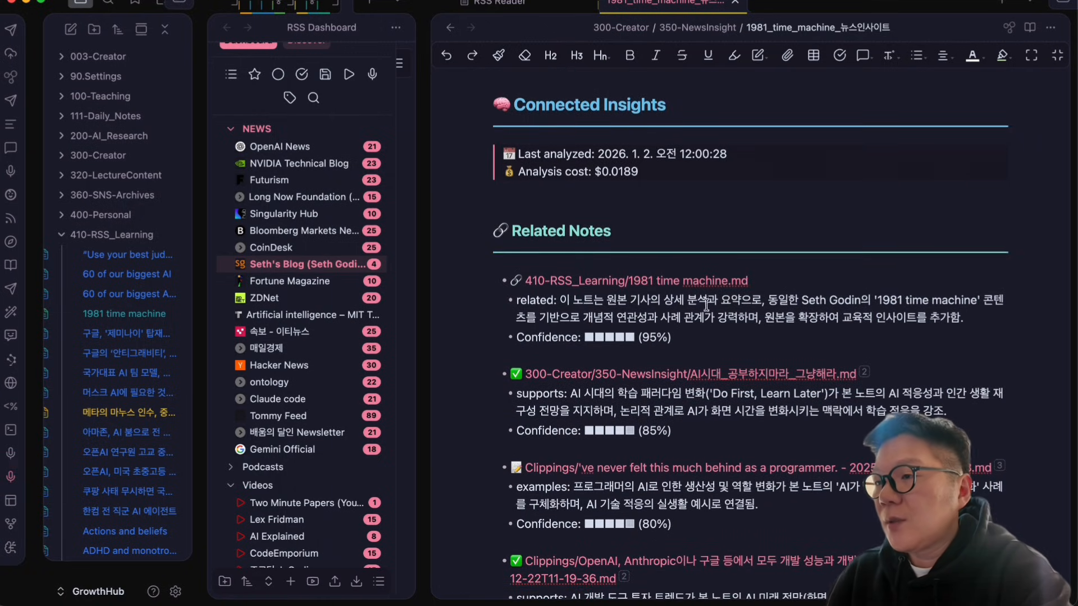
scroll(747, 309, "down", 2)
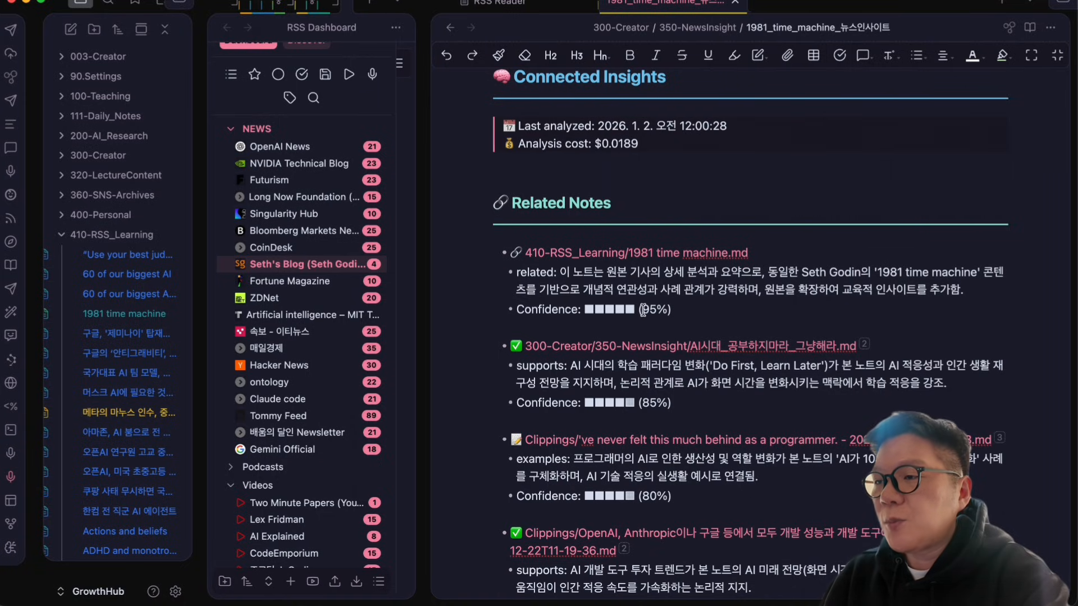
left_click_drag(643, 310, 664, 310)
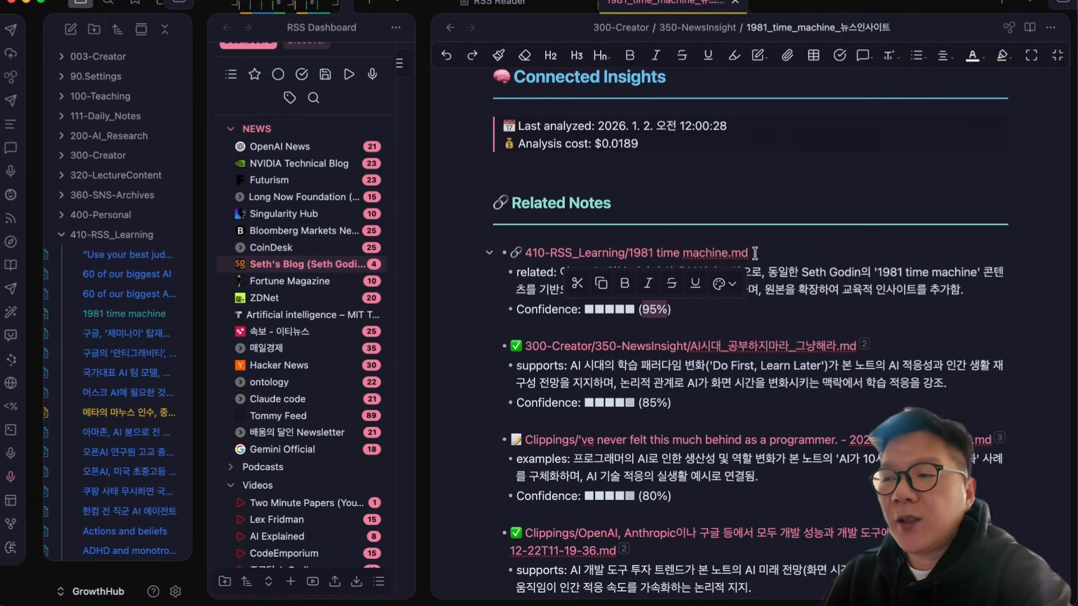
left_click(760, 324)
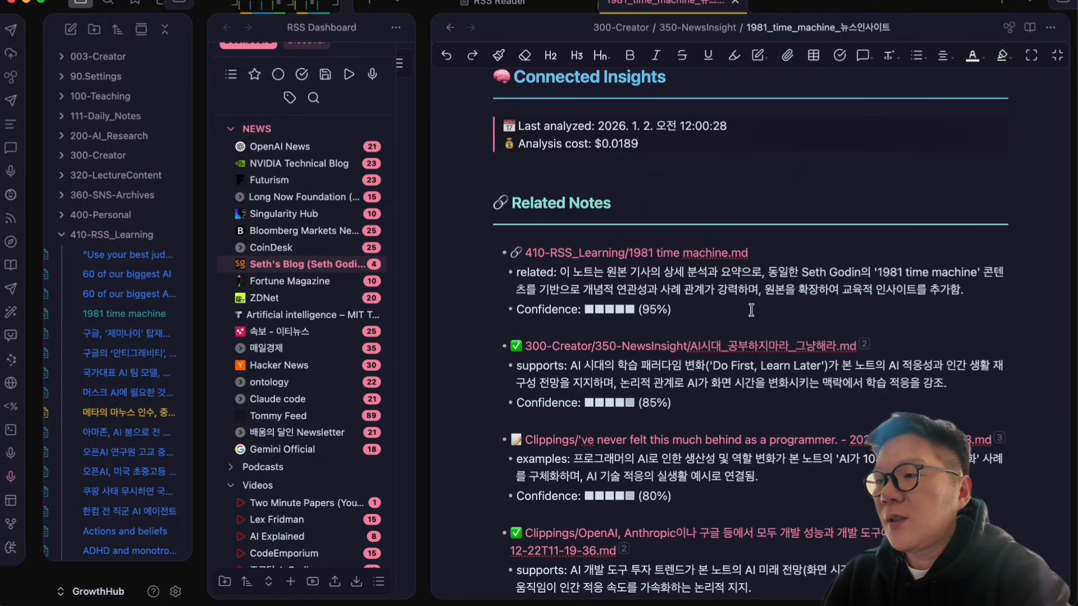
left_click_drag(768, 272, 870, 272)
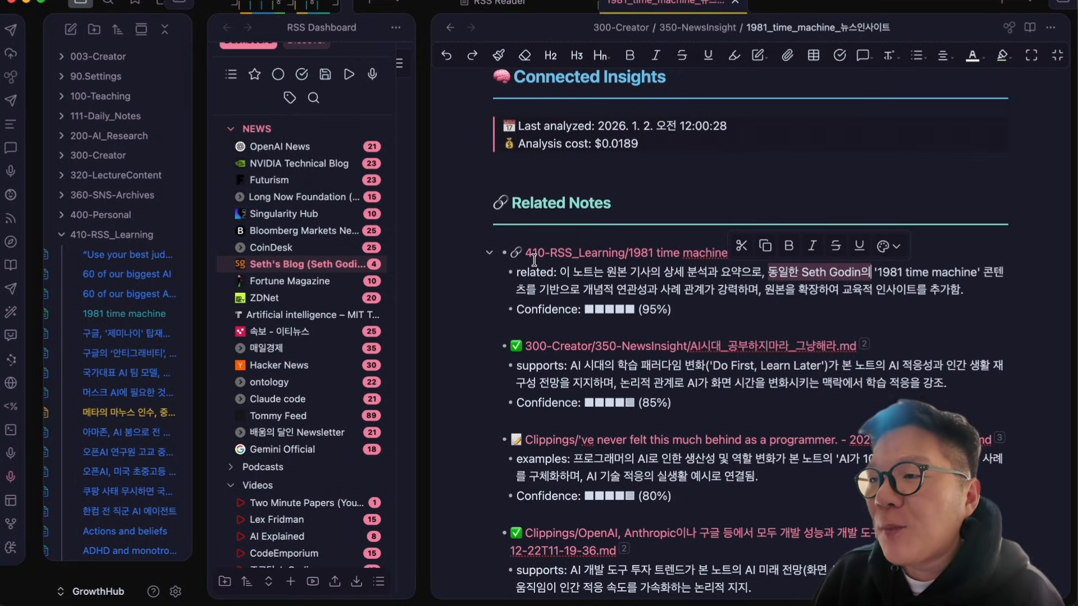
left_click_drag(527, 254, 750, 248)
Step: Open the linked note AI시대_공부하지마라_그냥해라 from the Related Notes list
scroll(729, 332, "down", 2)
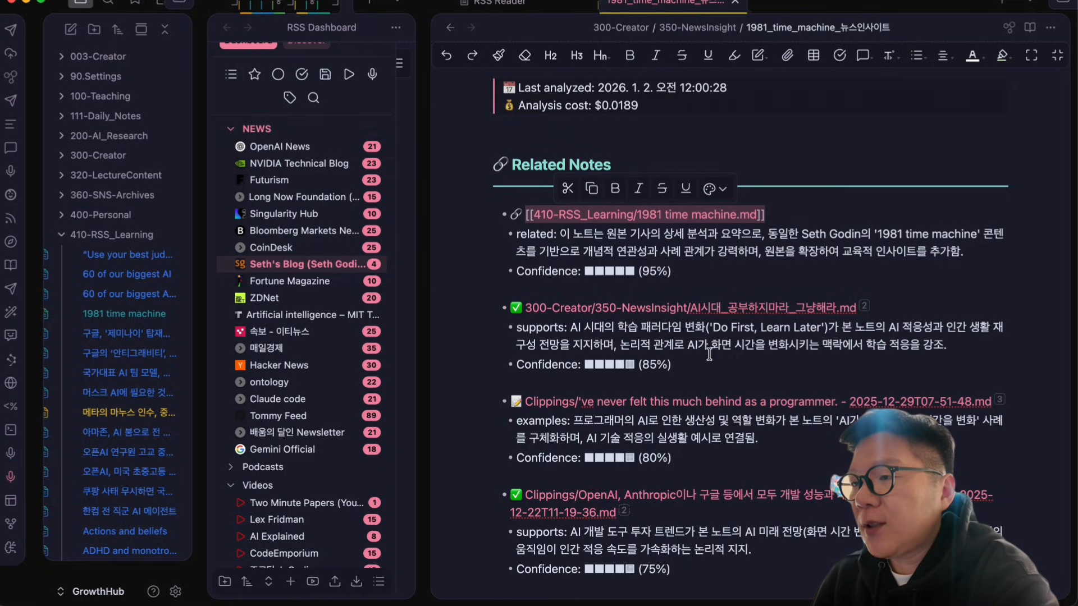
left_click(707, 308)
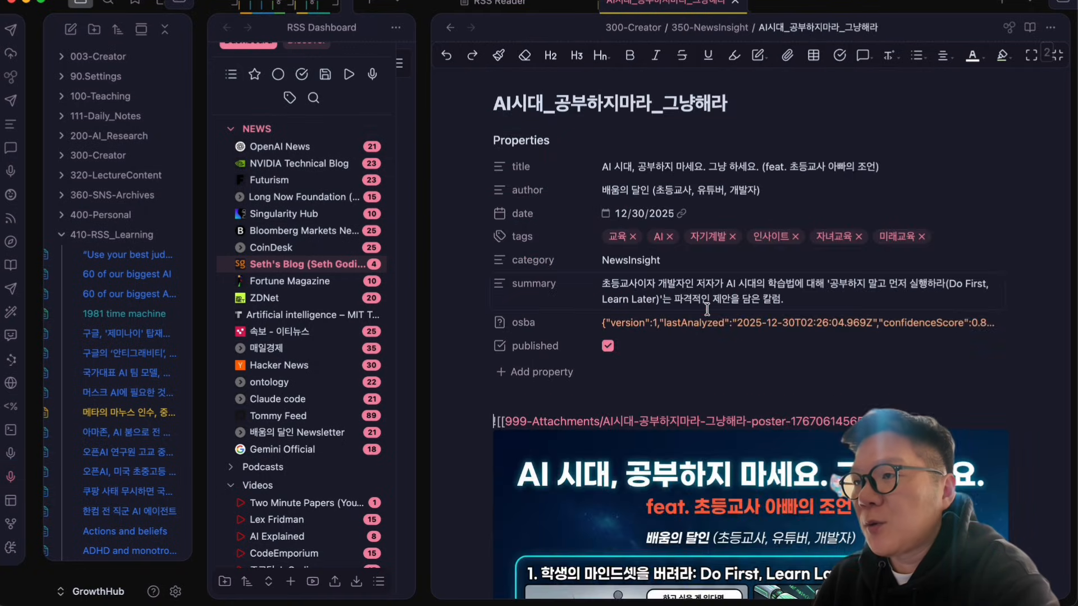
Step: Return to the 1981_time_machine_뉴스인사이트 note and review the remaining related notes with their reasoning and confidence
scroll(707, 308, "down", 1)
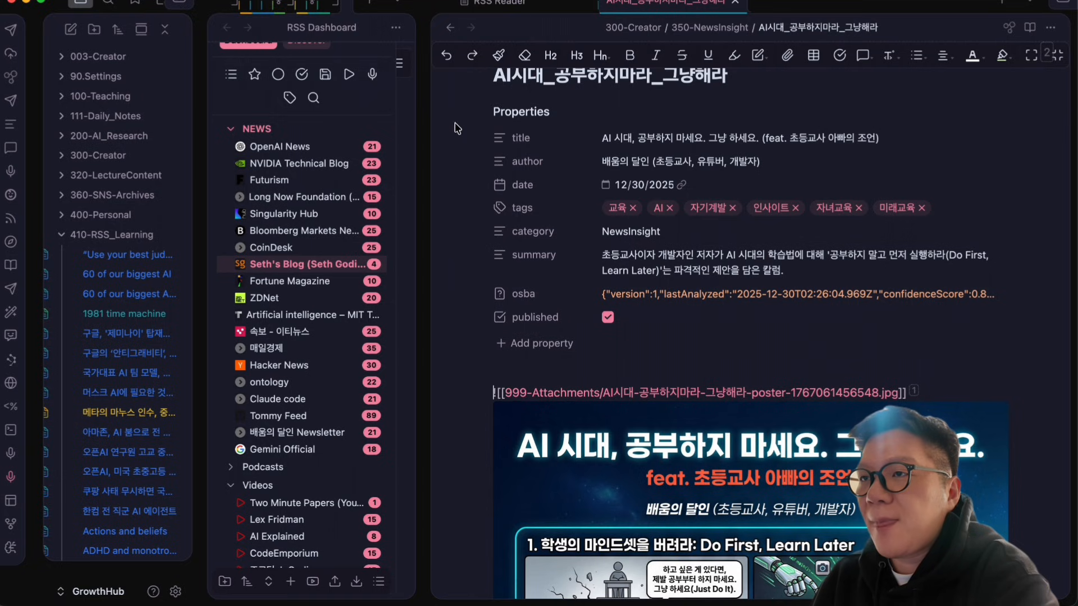
left_click(450, 27)
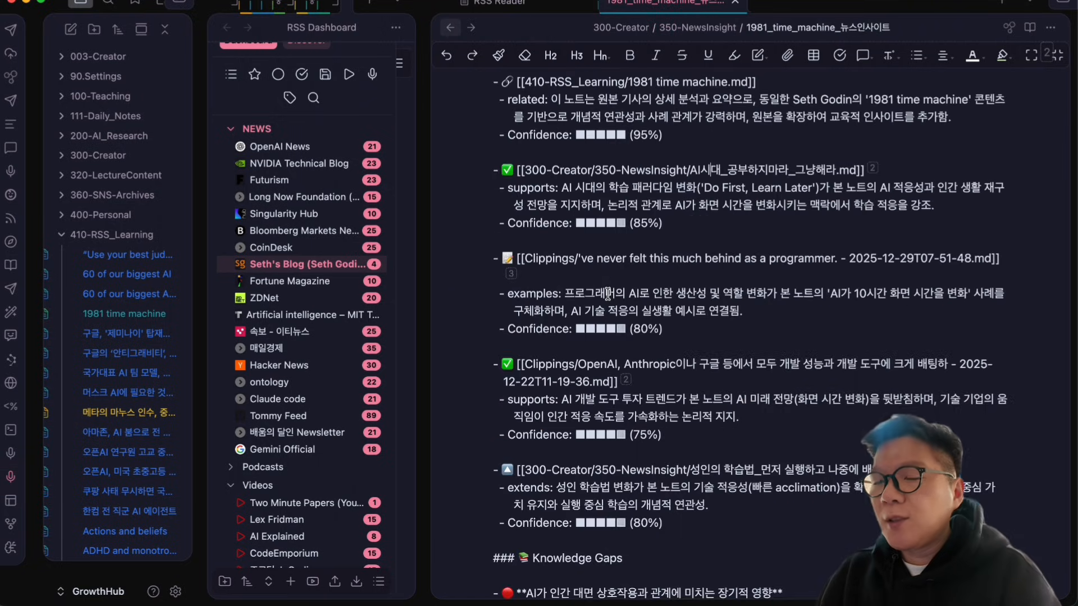
scroll(610, 300, "down", 2)
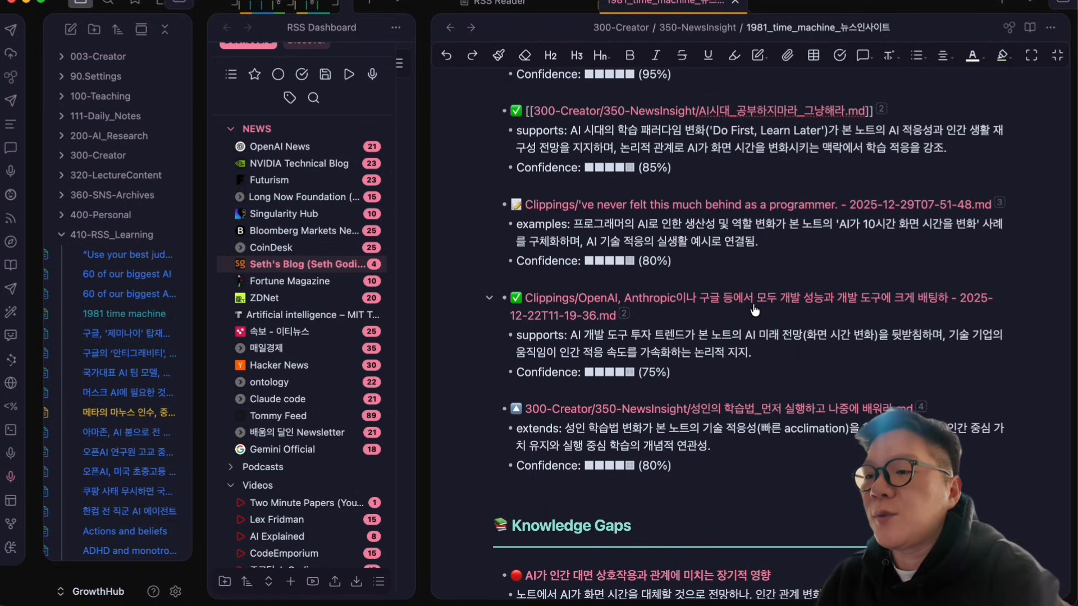
scroll(730, 331, "down", 4)
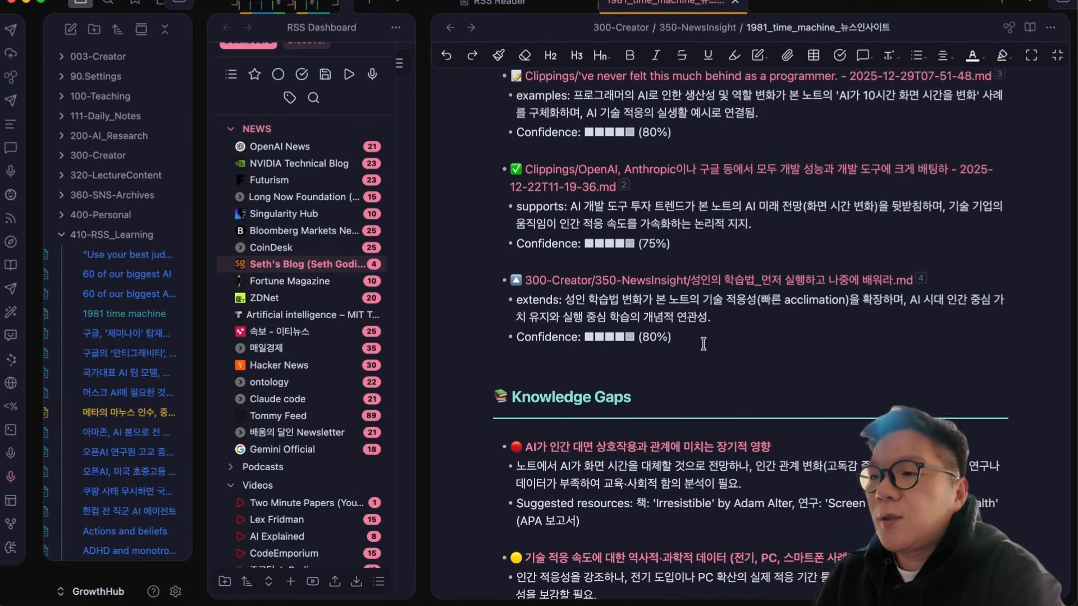
Step: Examine the first two Knowledge Gaps entries, highlighting their topics and suggested books and research resources
scroll(703, 344, "down", 8)
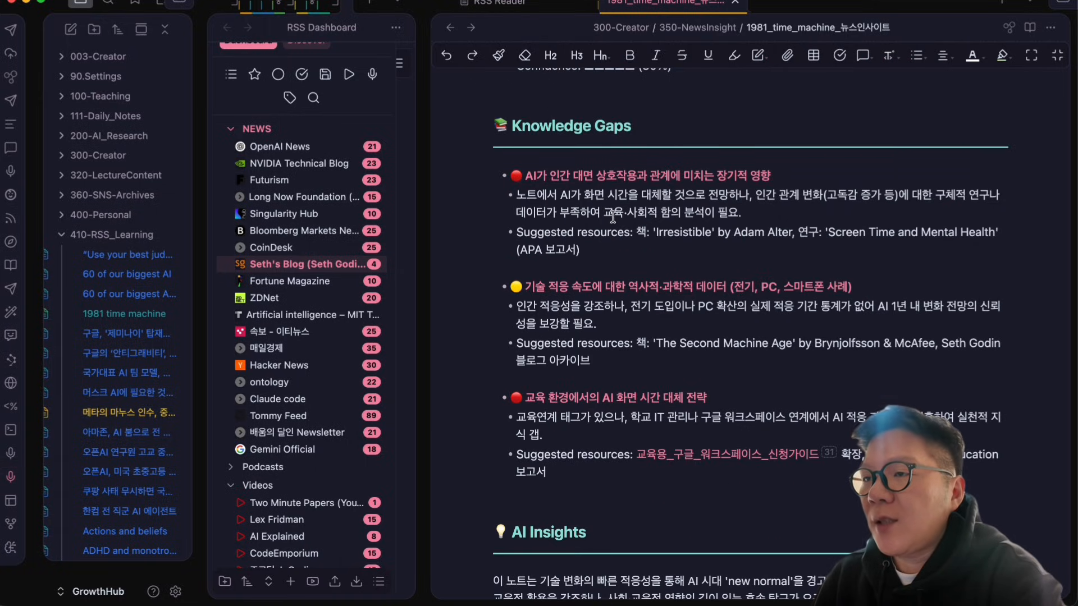
left_click_drag(525, 175, 778, 176)
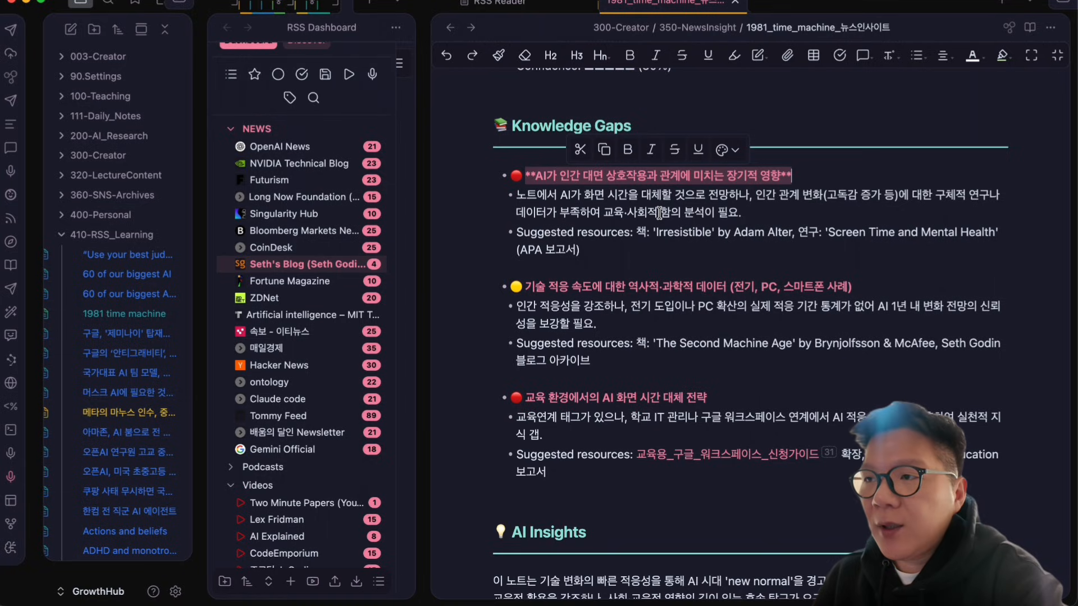
left_click_drag(516, 231, 634, 233)
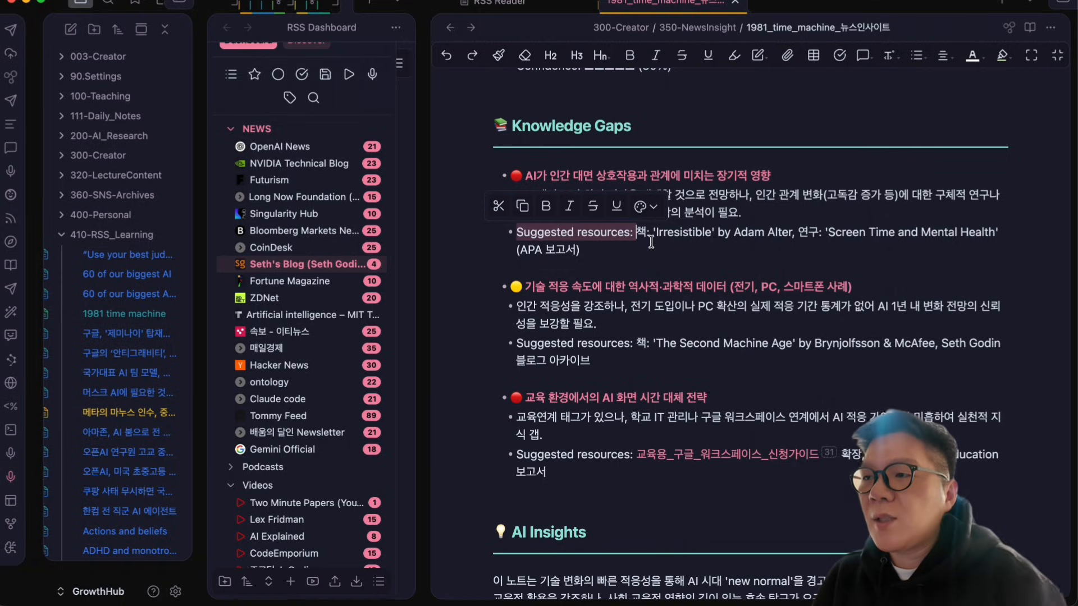
left_click_drag(658, 233, 916, 236)
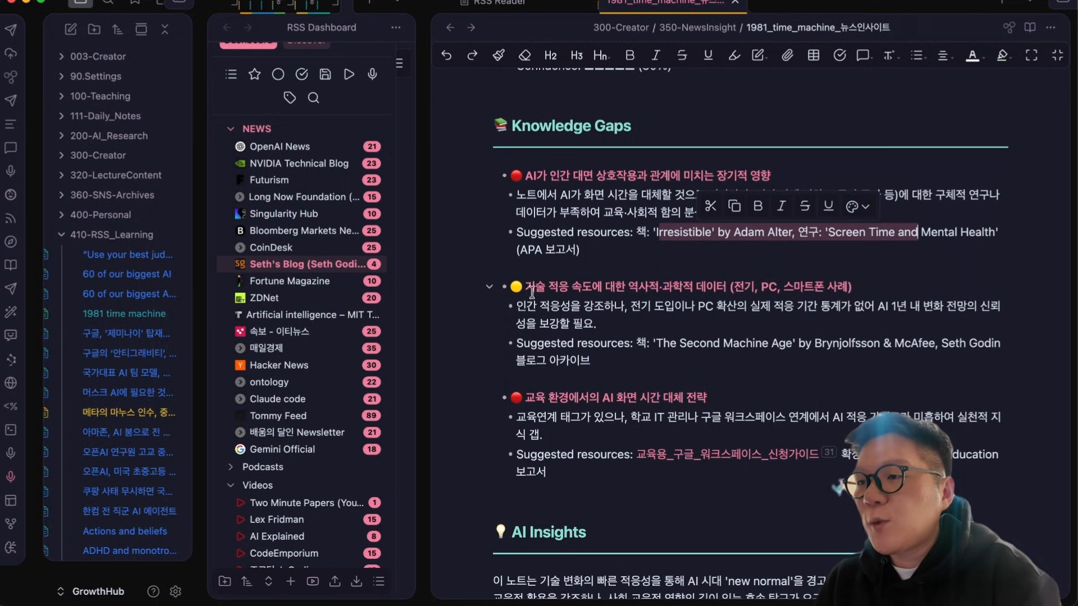
left_click_drag(527, 287, 730, 277)
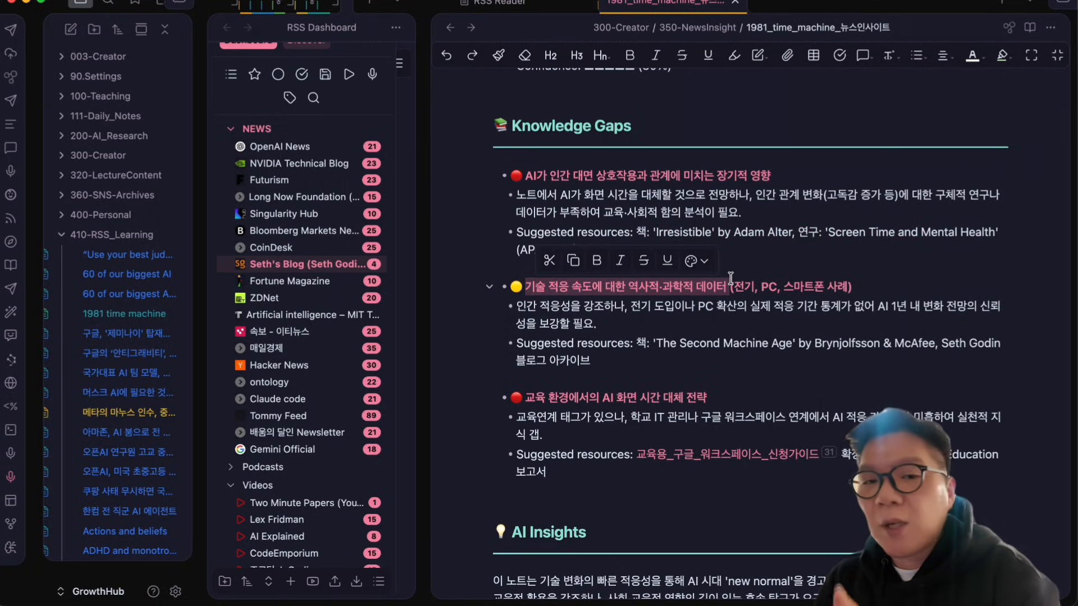
left_click(649, 360)
left_click_drag(651, 341, 800, 357)
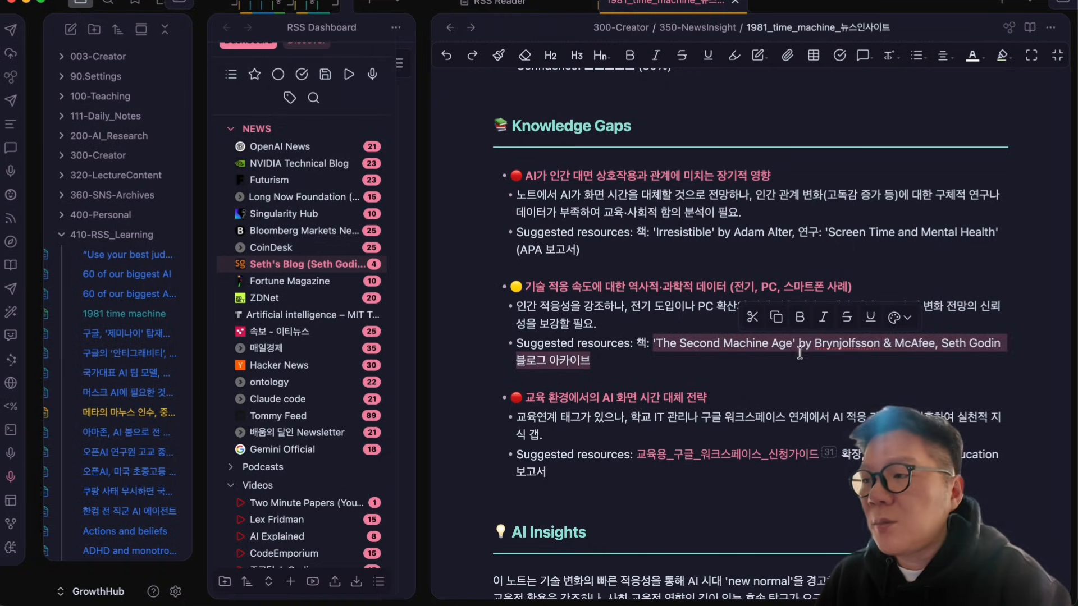
left_click(725, 345)
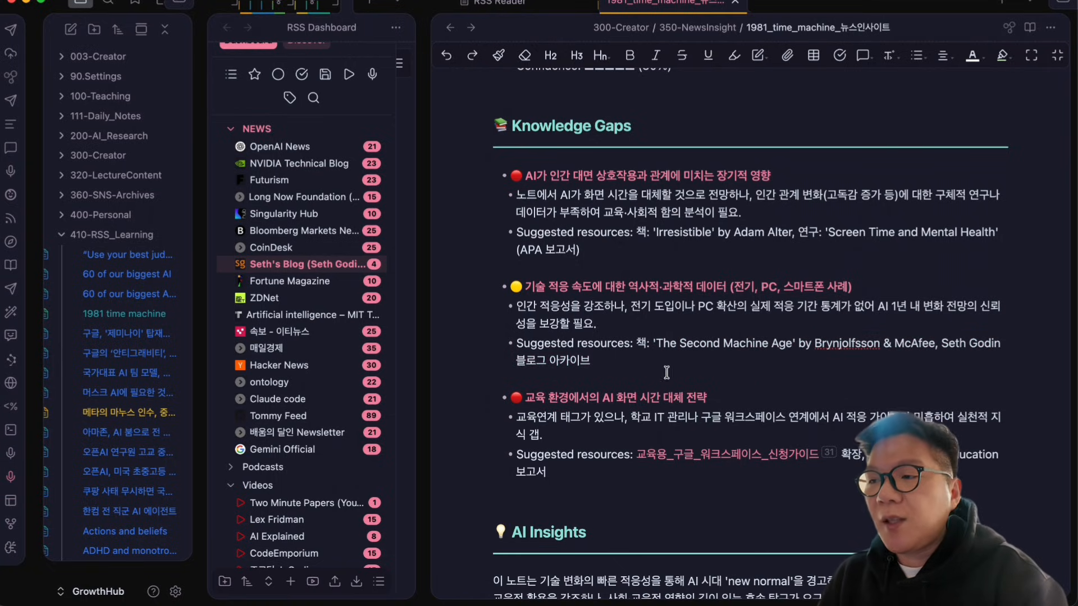
Step: Open the 교육용_구글_워크스페이스_신청가이드 note suggested in the third knowledge gap, then go back to the insight note
scroll(699, 427, "down", 2)
scroll(669, 421, "down", 2)
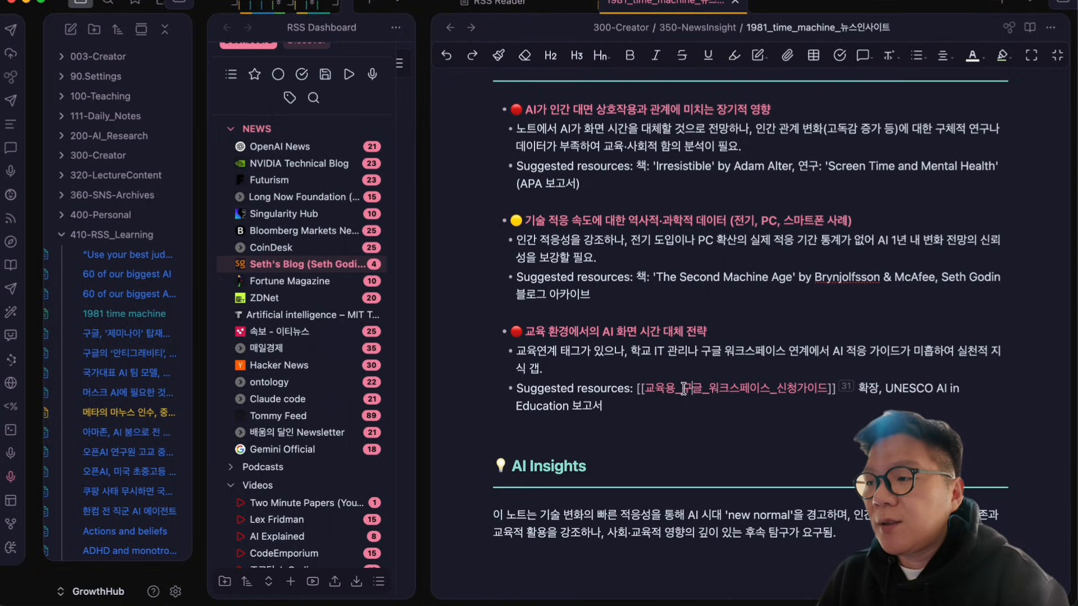
left_click(817, 389)
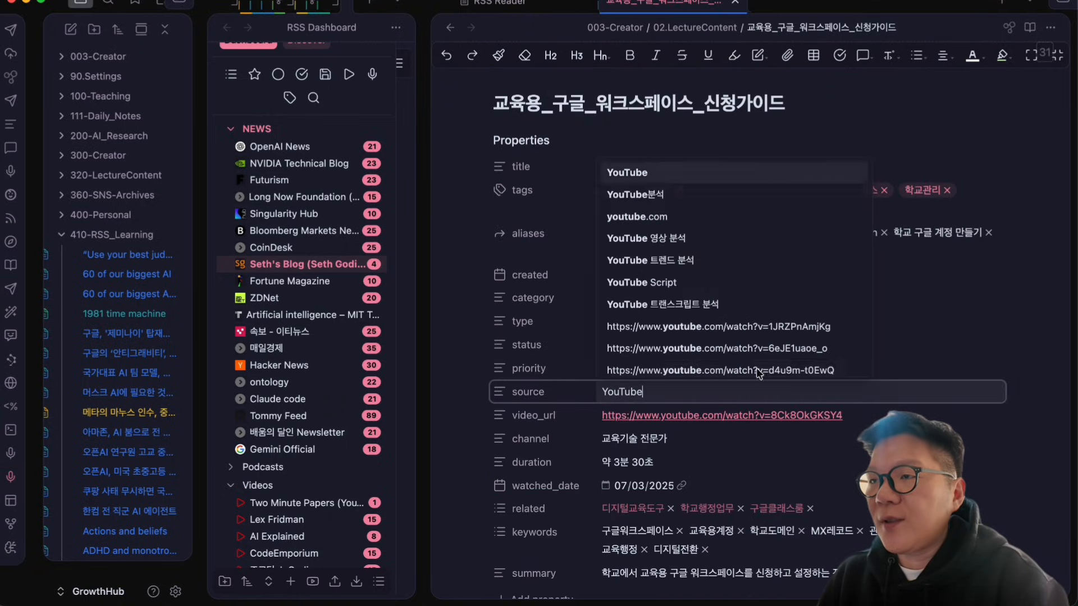
left_click(456, 27)
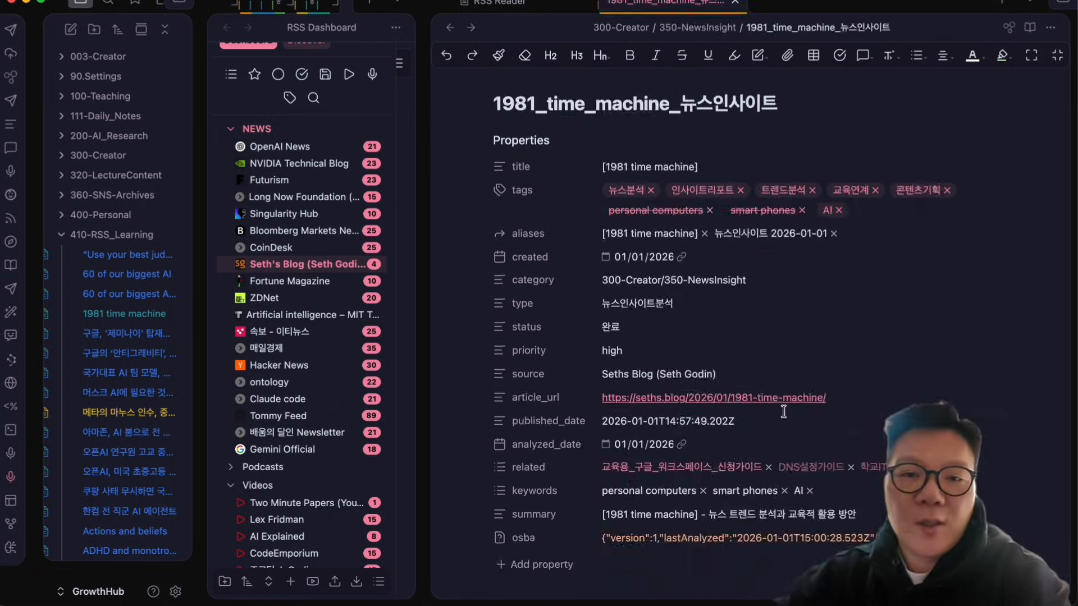